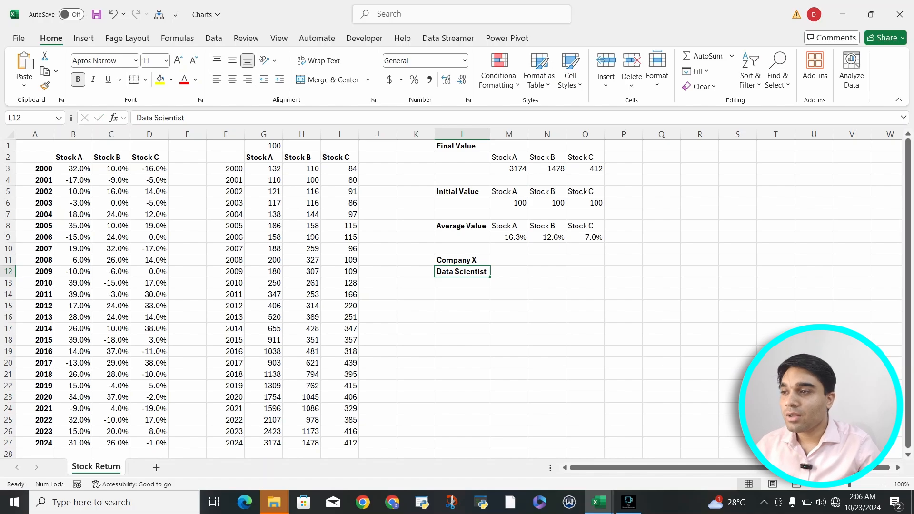
Examine the yearly stock returns, the growth table, the final, initial and average value summaries, and the Company X label.
drag(34, 146, 340, 443)
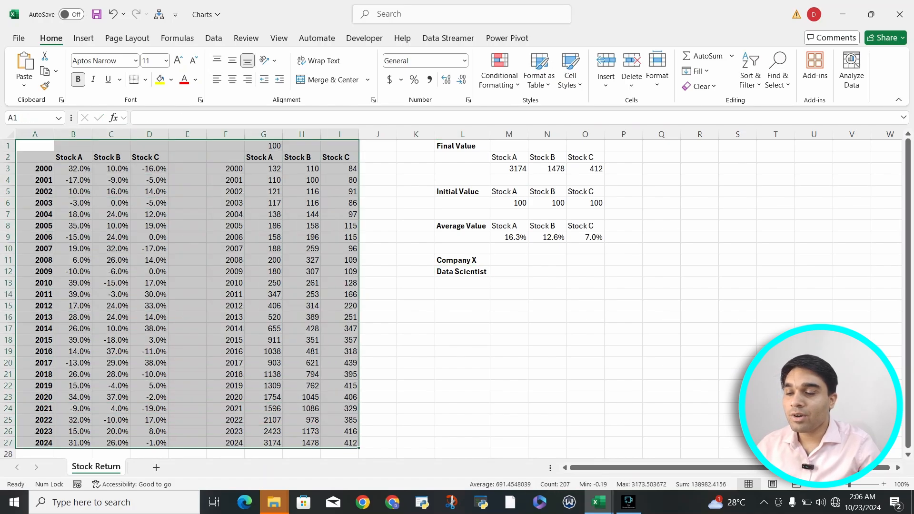
drag(462, 145, 585, 237)
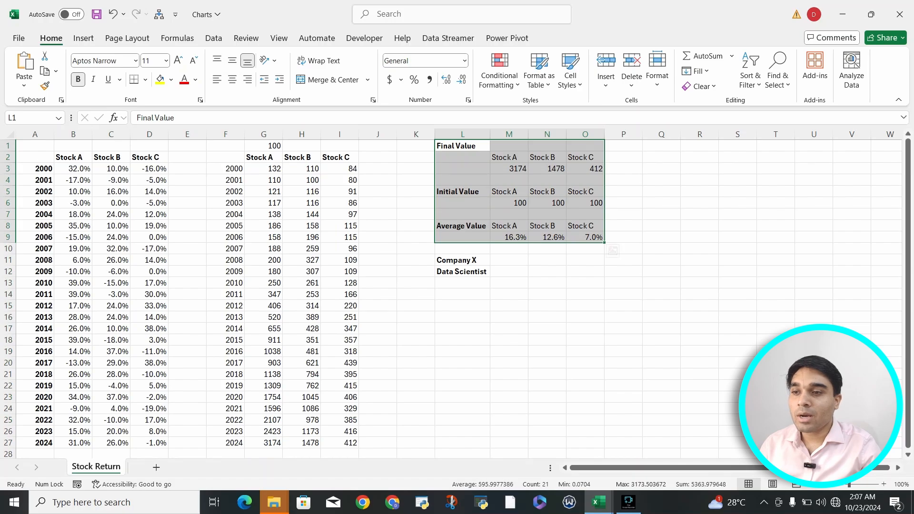
click(463, 260)
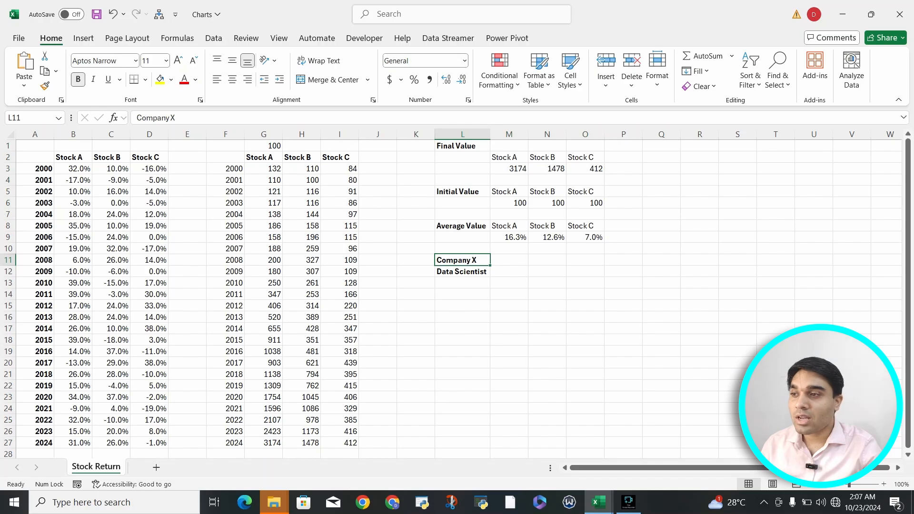
drag(73, 157, 149, 157)
drag(34, 169, 35, 443)
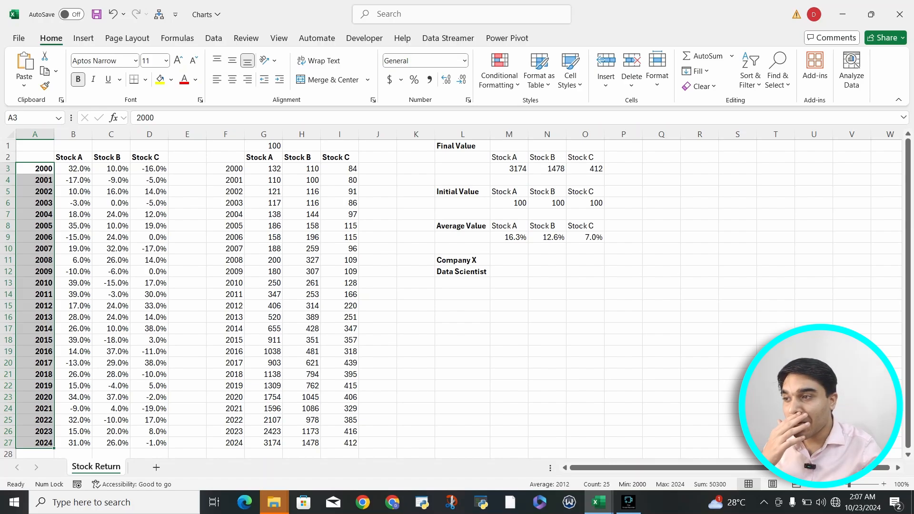
key(Up)
key(Right)
key(Down)
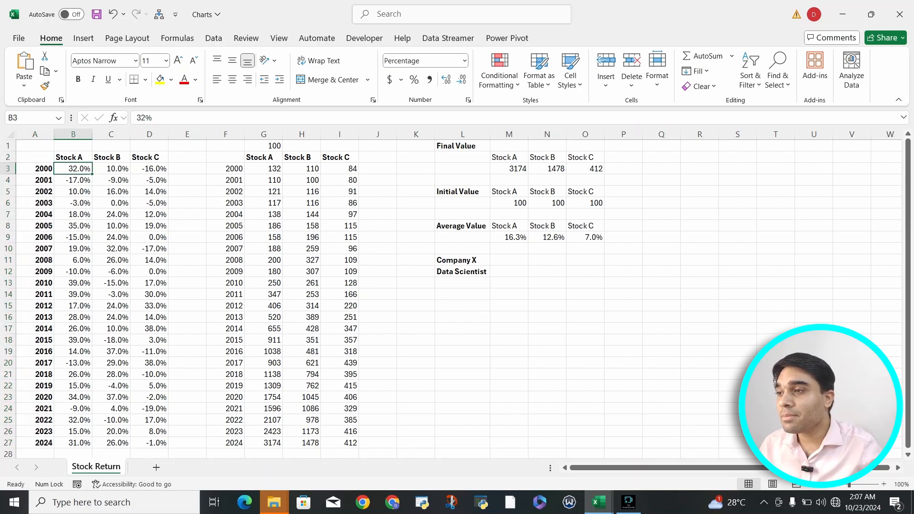
key(Up)
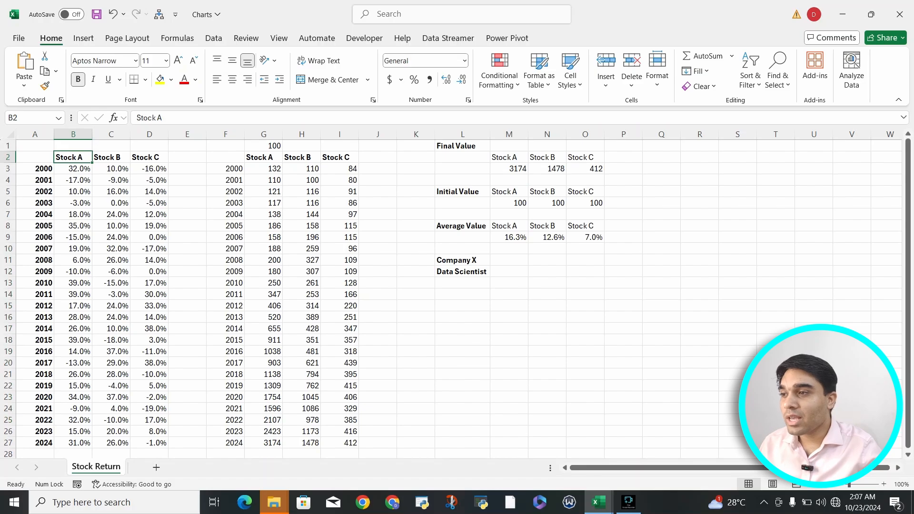
key(Right)
key(Right)
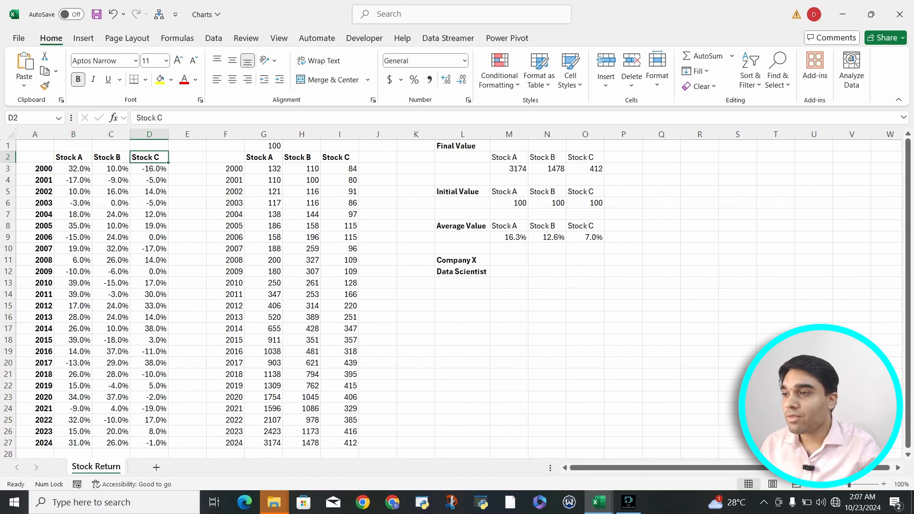
Select the yearly stock return table A2:D27 with its headers and open the Insert Chart dialog showing all chart types.
key(Left)
key(Left)
key(Left)
key(shift+Down)
key(shift+Right)
key(shift+Right)
key(shift+Right)
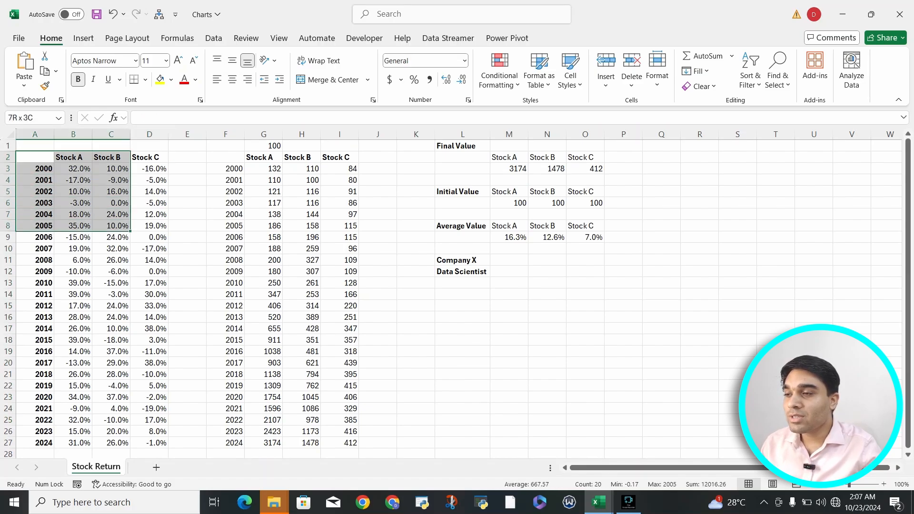
key(shift+Down)
key(shift+Down)
key(shift+Down)
key(shift+Down)
key(shift+Down)
key(shift+Down)
key(shift+Down)
key(shift+Down)
key(shift+Down)
key(shift+Down)
key(shift+Down)
key(shift+Down)
key(shift+Down)
key(shift+Down)
key(shift+Down)
key(shift+Down)
key(shift+Down)
key(shift+Down)
key(shift+Down)
key(shift+Down)
key(shift+Down)
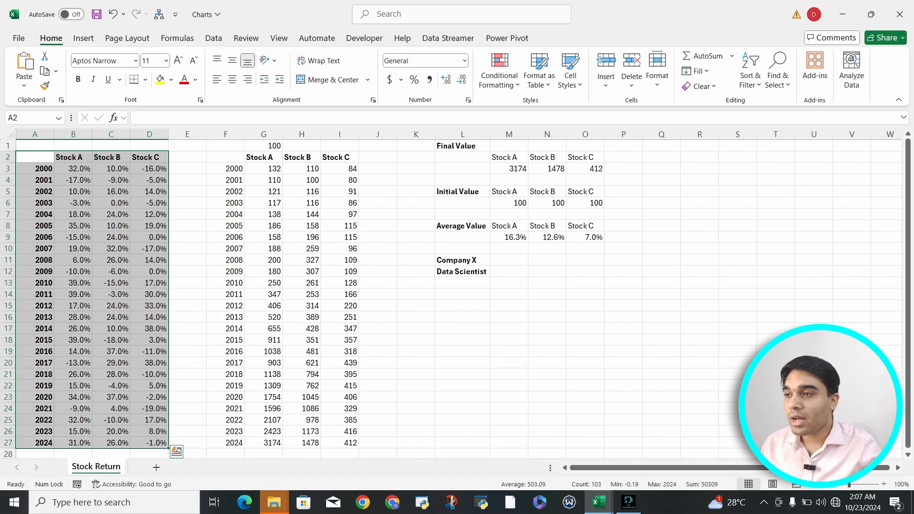
key(alt+n)
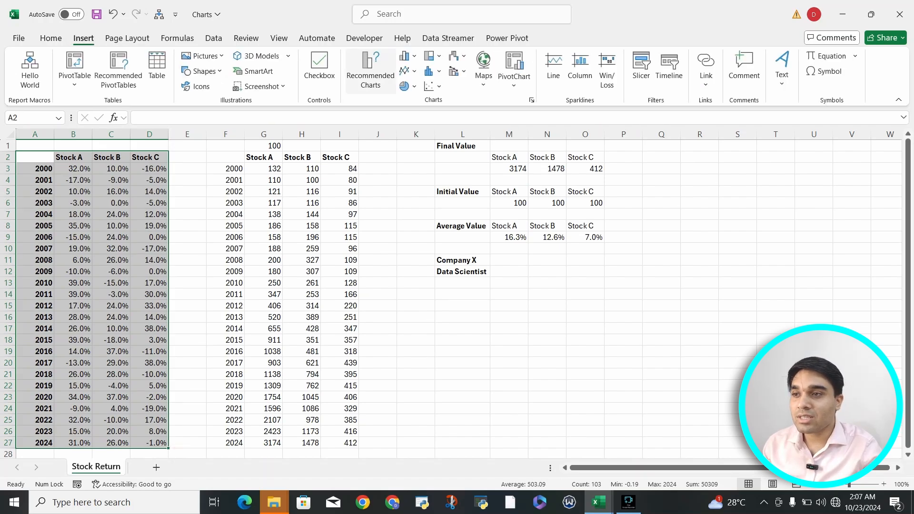
key(r)
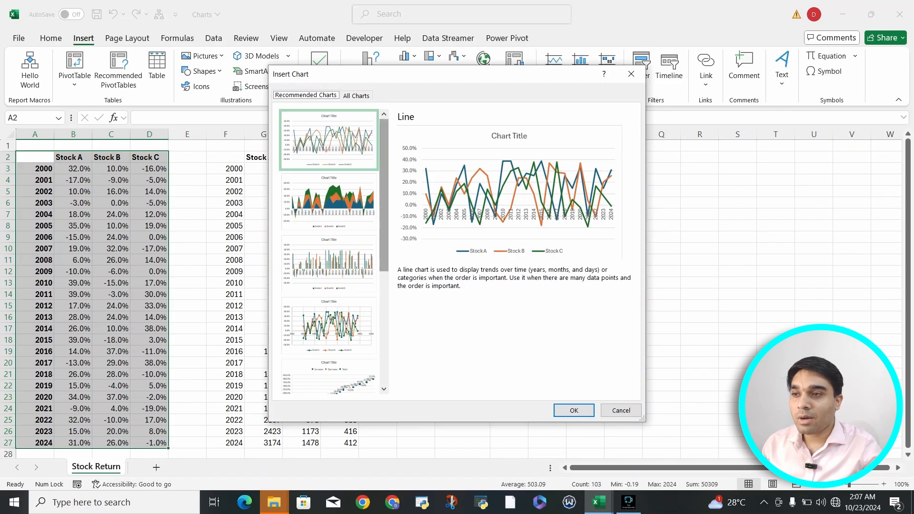
click(356, 96)
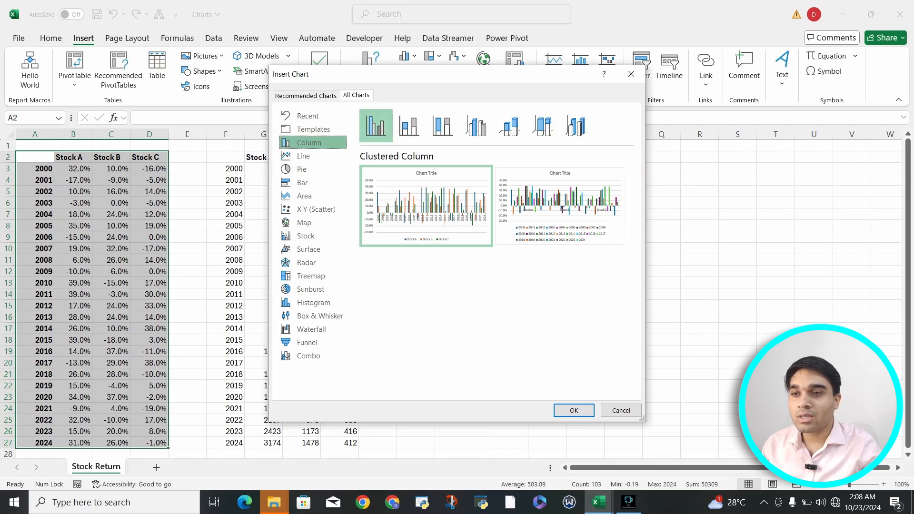
Enlarge the Insert Chart dialog so that it spans most of the worksheet.
drag(646, 119, 856, 118)
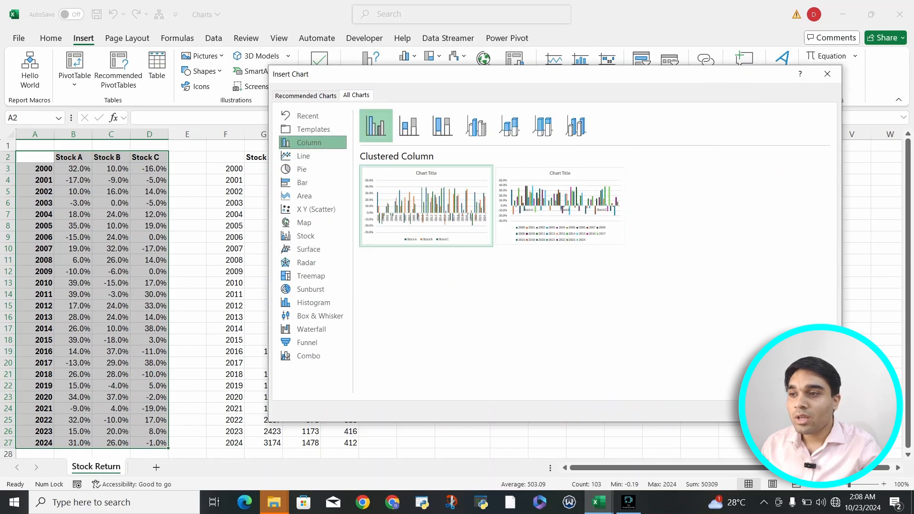
drag(269, 238, 17, 238)
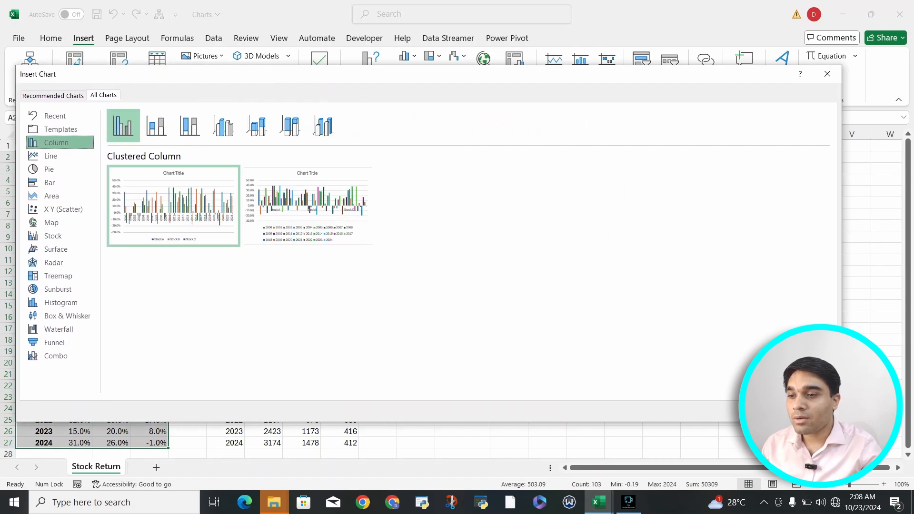
drag(441, 422, 442, 472)
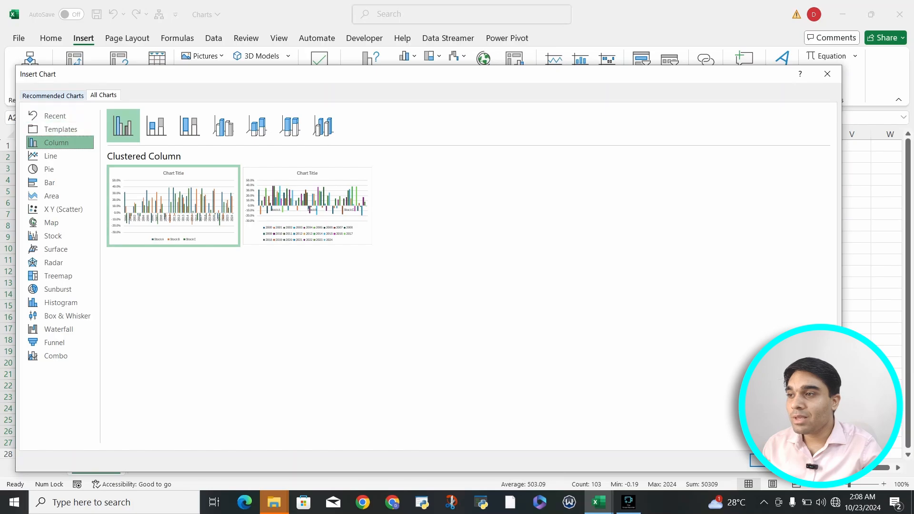
Compare the recommended line chart with the Clustered Column and Clustered Bar previews of the stock returns.
click(53, 95)
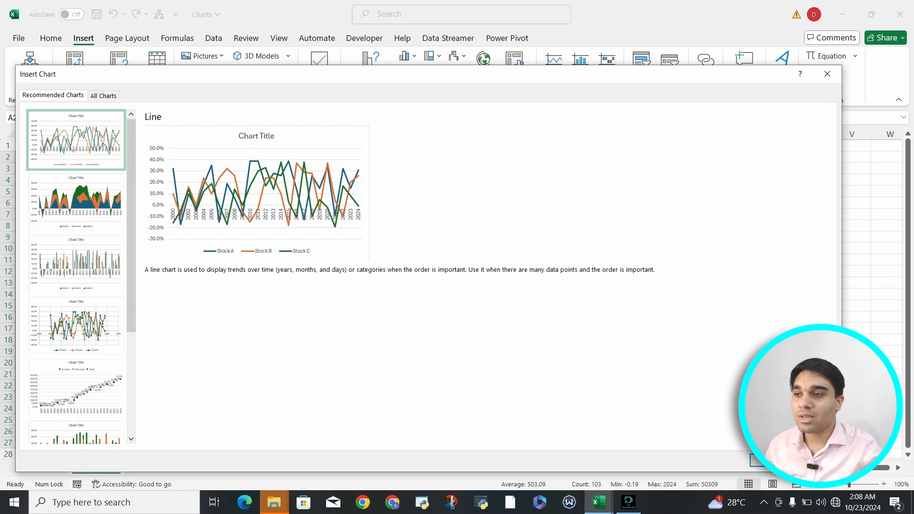
click(103, 96)
click(51, 157)
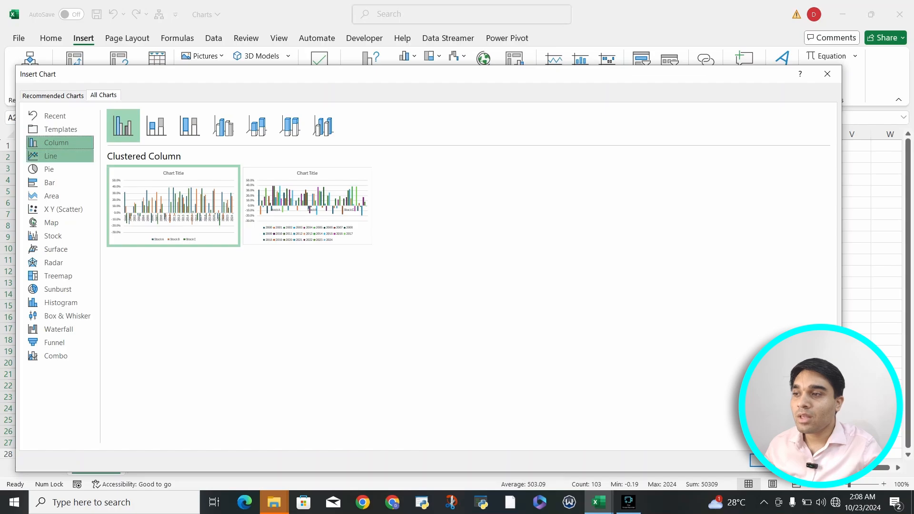
mouse_move(173, 205)
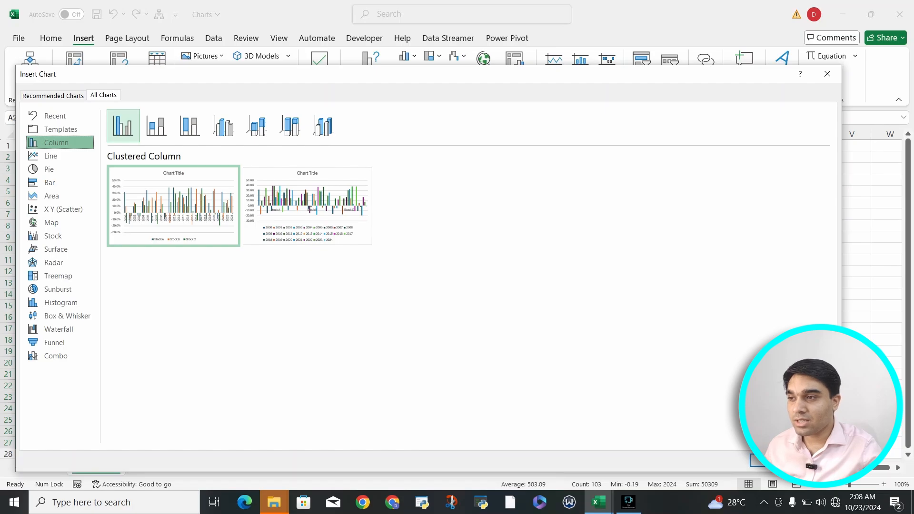
click(49, 182)
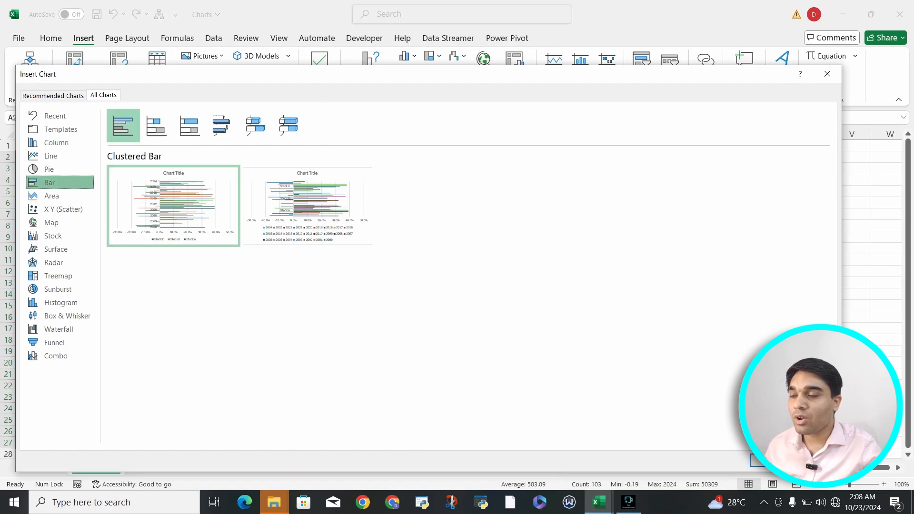
mouse_move(174, 205)
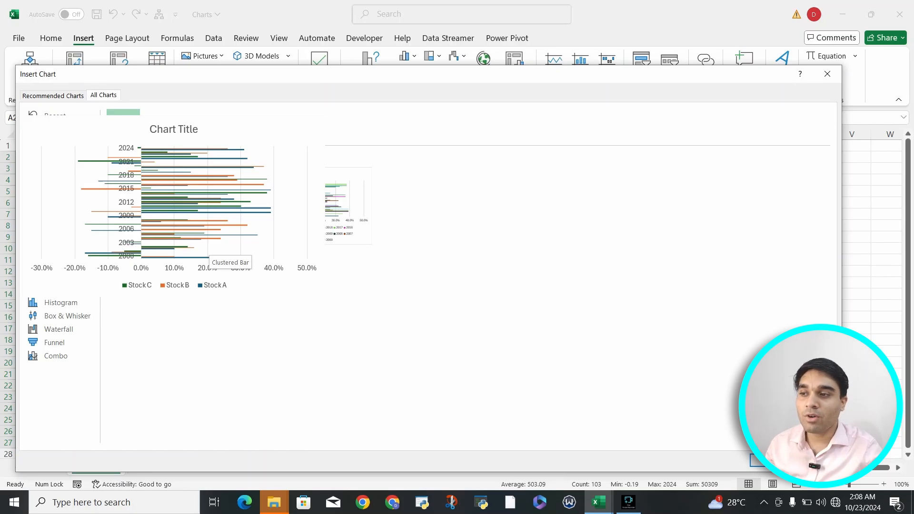
Preview the column chart subtypes Stacked, 100% Stacked, 3-D Clustered and 3-D Stacked for the stock returns.
click(56, 142)
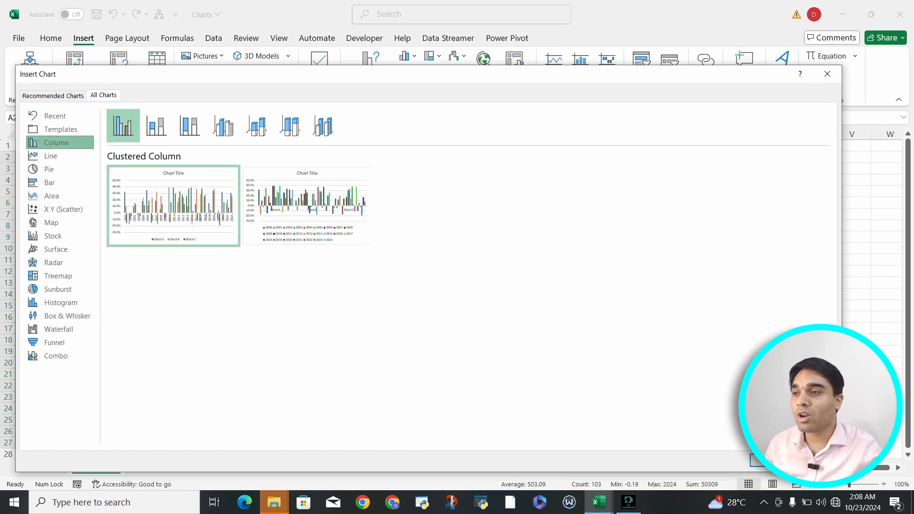
click(156, 126)
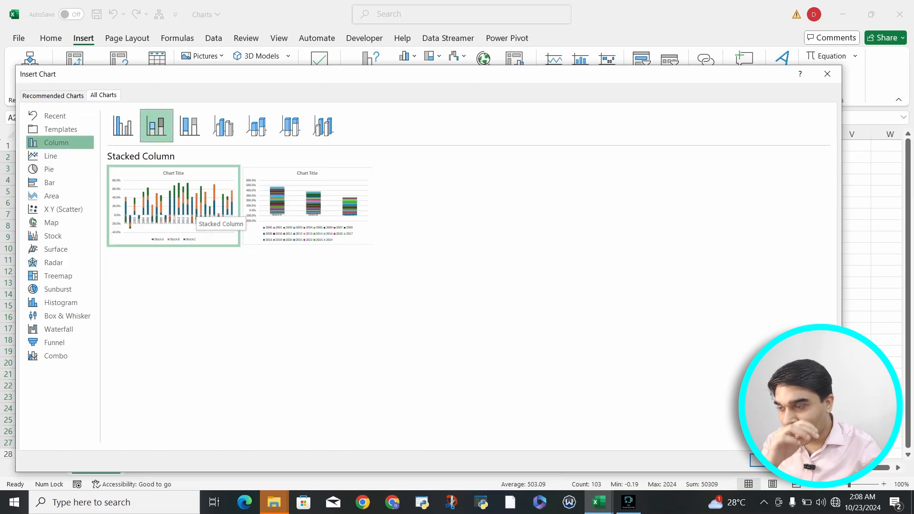
click(190, 126)
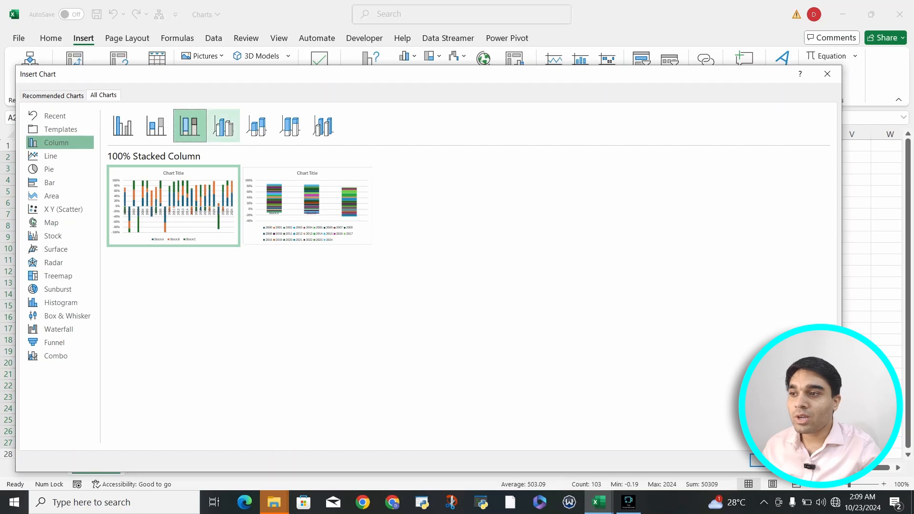
click(223, 126)
click(256, 126)
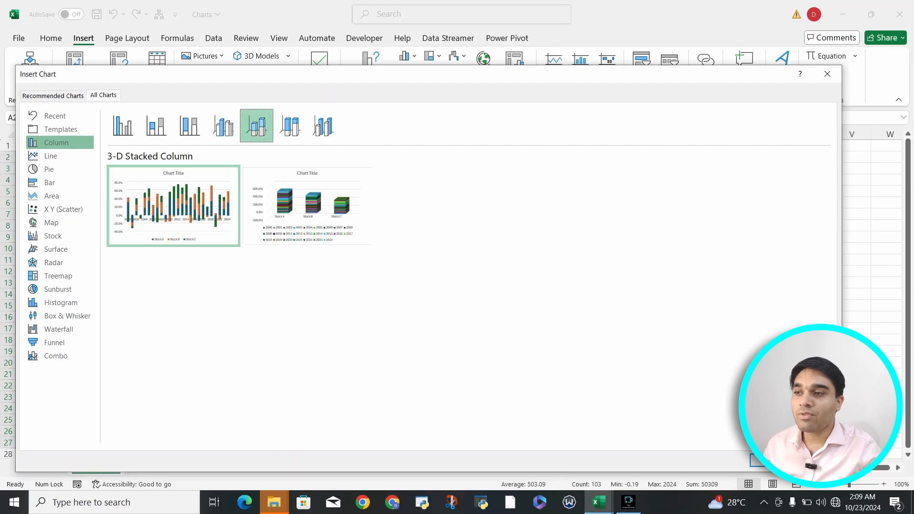
mouse_move(173, 206)
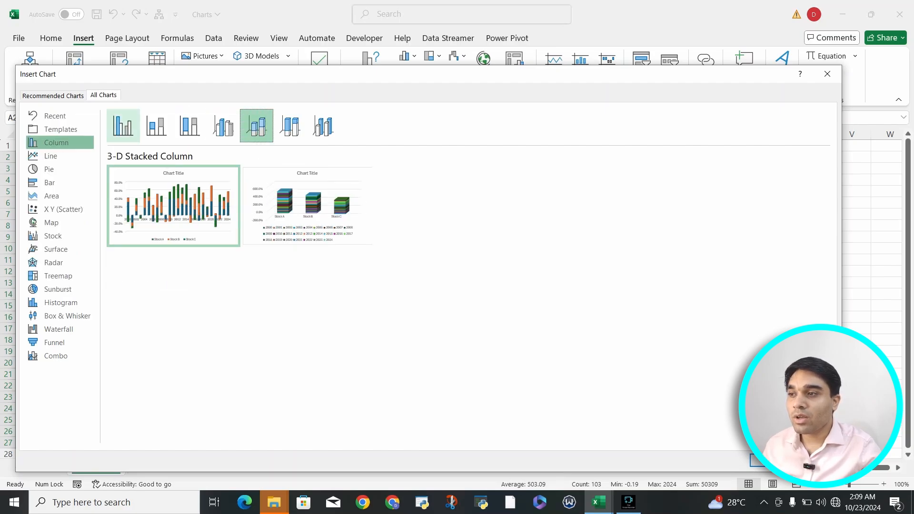
Compare the Clustered Column, Stacked Column and 3-D Clustered Column previews of the stock returns.
click(123, 126)
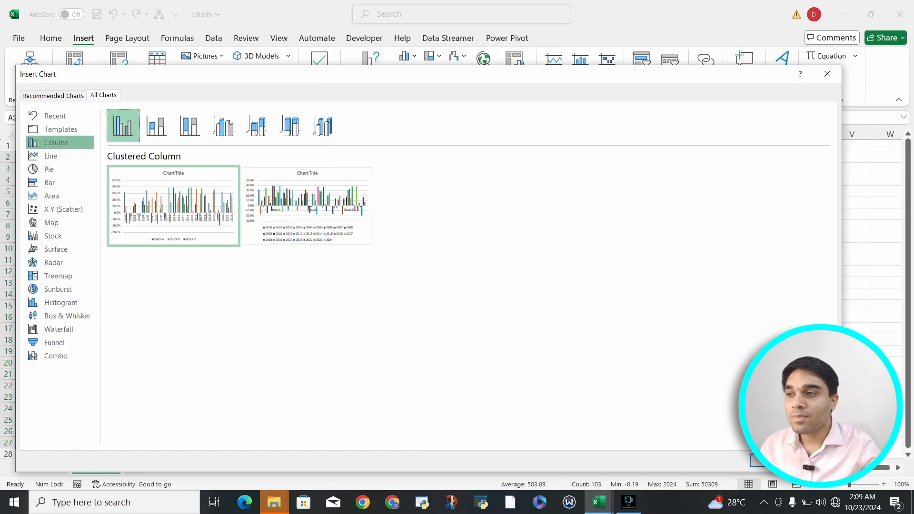
click(156, 126)
mouse_move(174, 206)
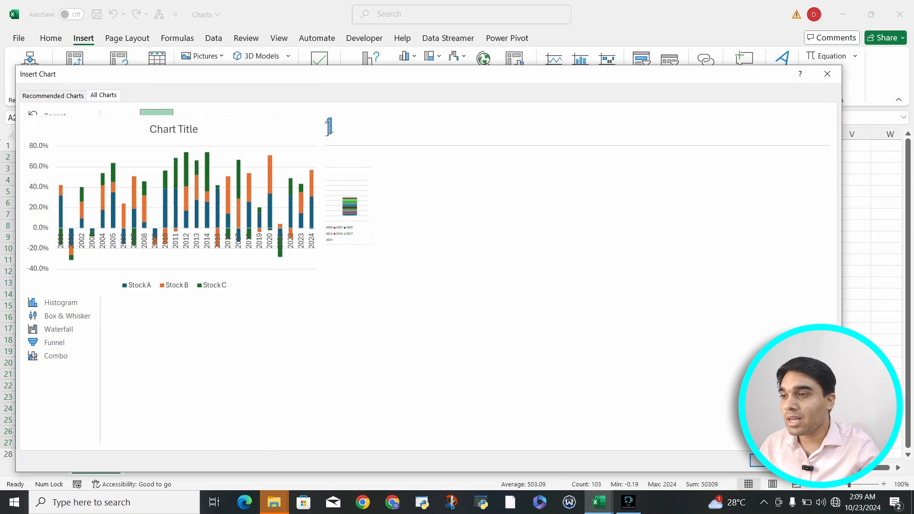
click(223, 125)
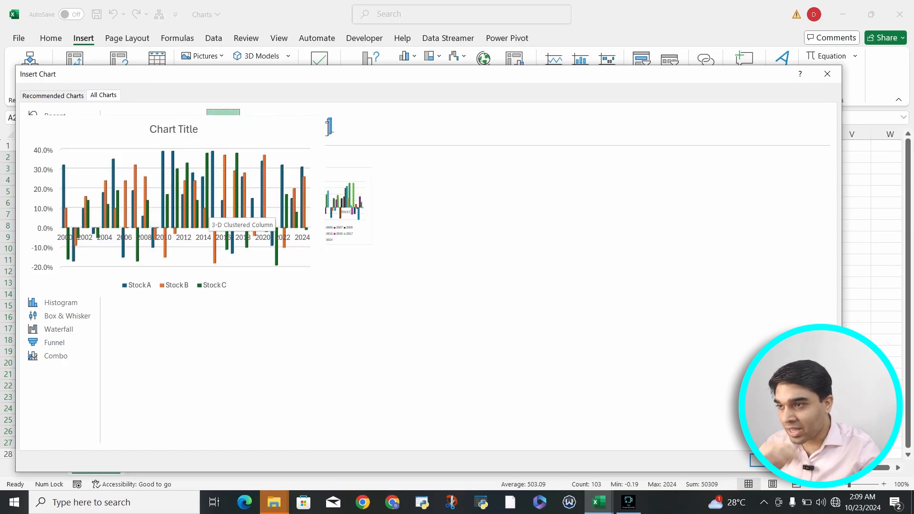
Compare the 3-D Stacked Column, 3-D 100% Stacked Column and 3-D Column previews, ending on 3-D Stacked Column.
click(257, 126)
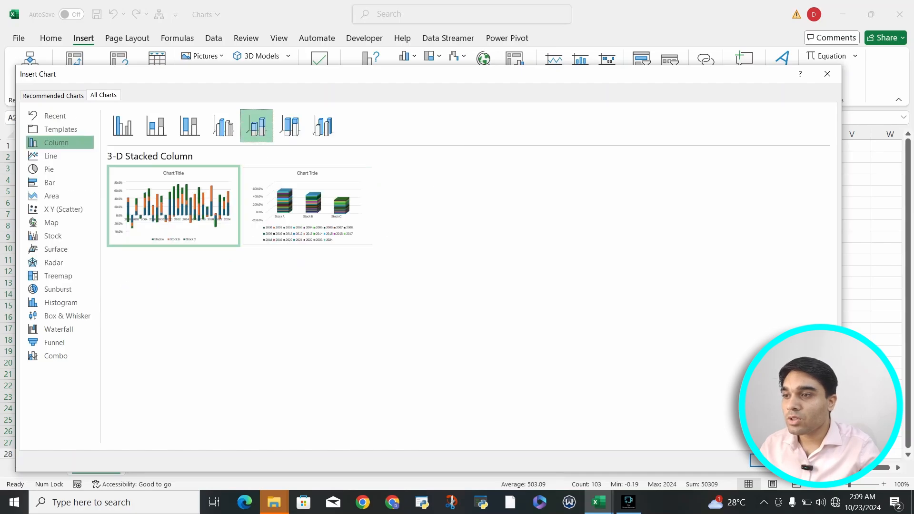
click(290, 125)
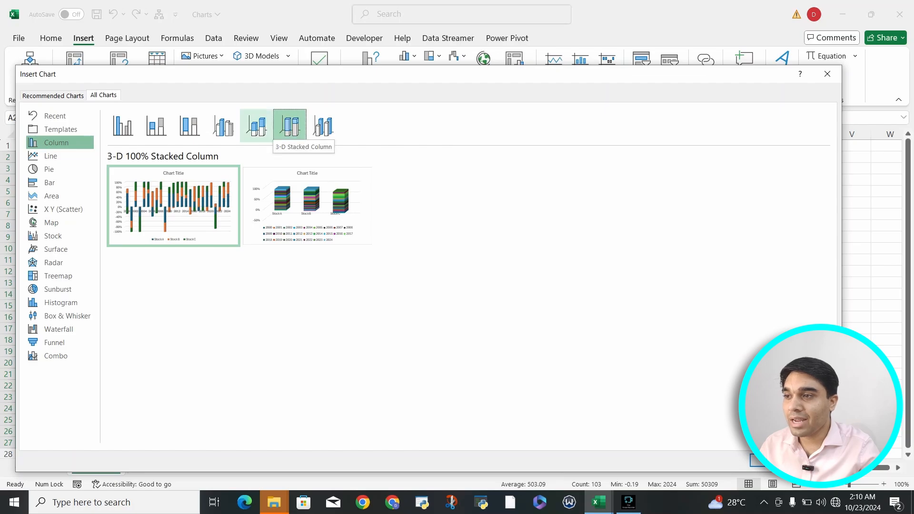
click(257, 125)
mouse_move(174, 206)
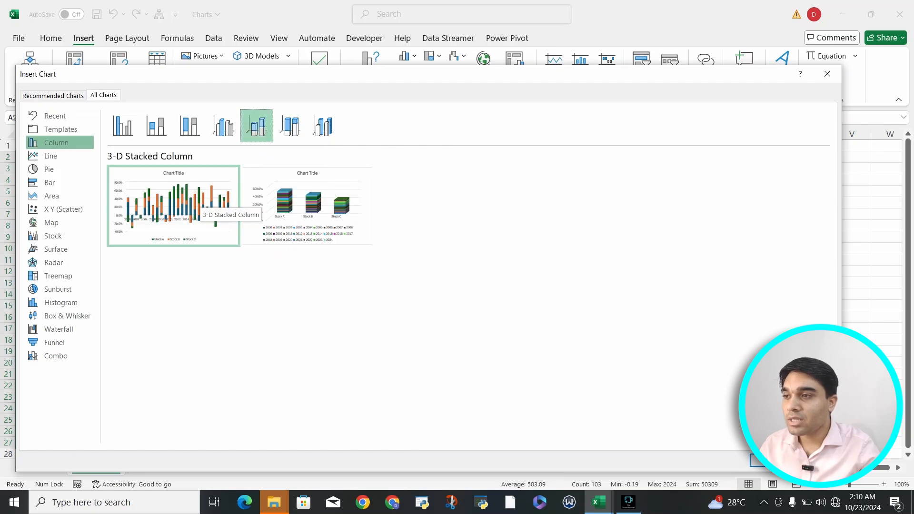
click(290, 125)
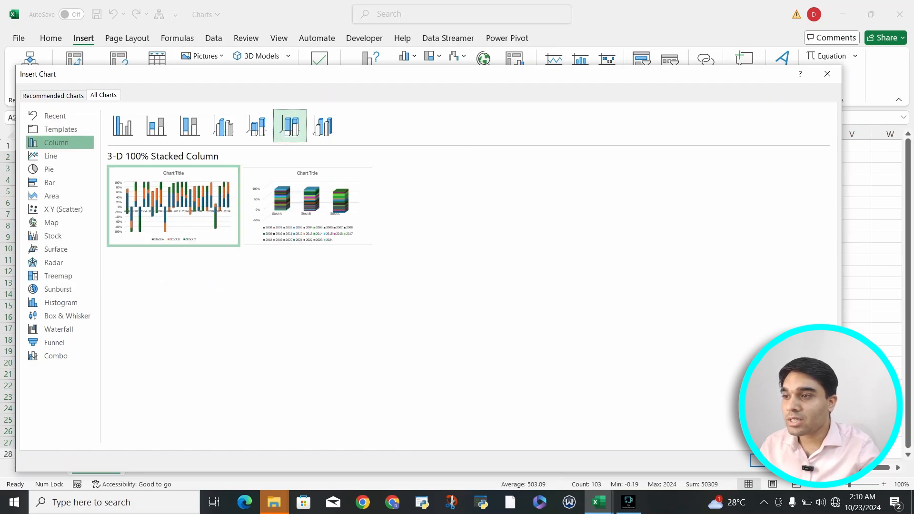
click(323, 125)
mouse_move(174, 206)
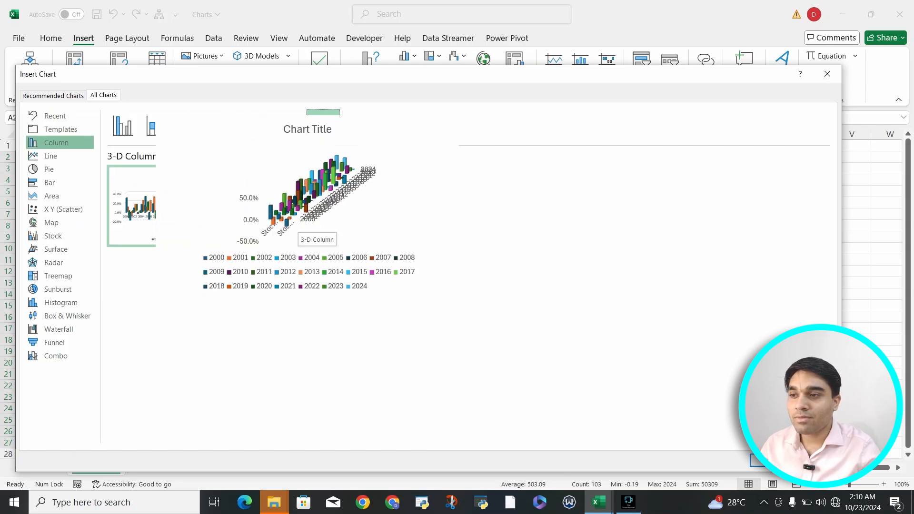
click(257, 125)
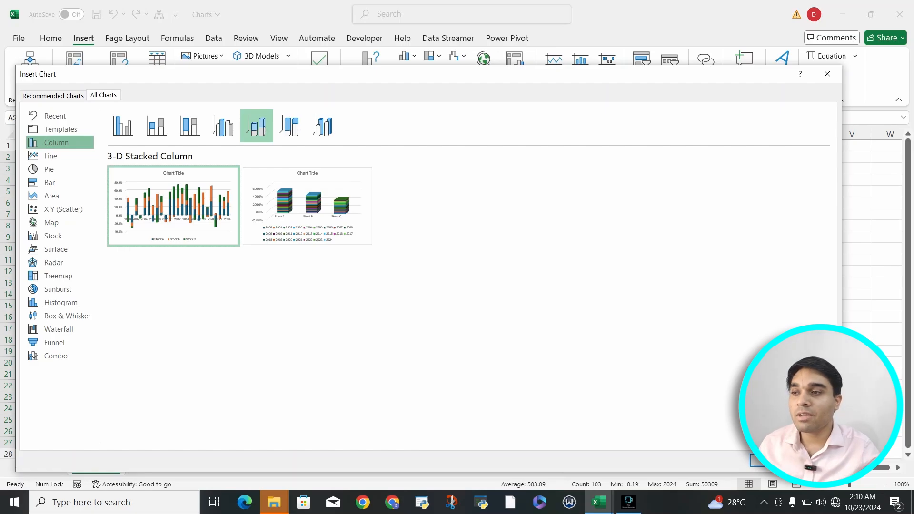
mouse_move(174, 206)
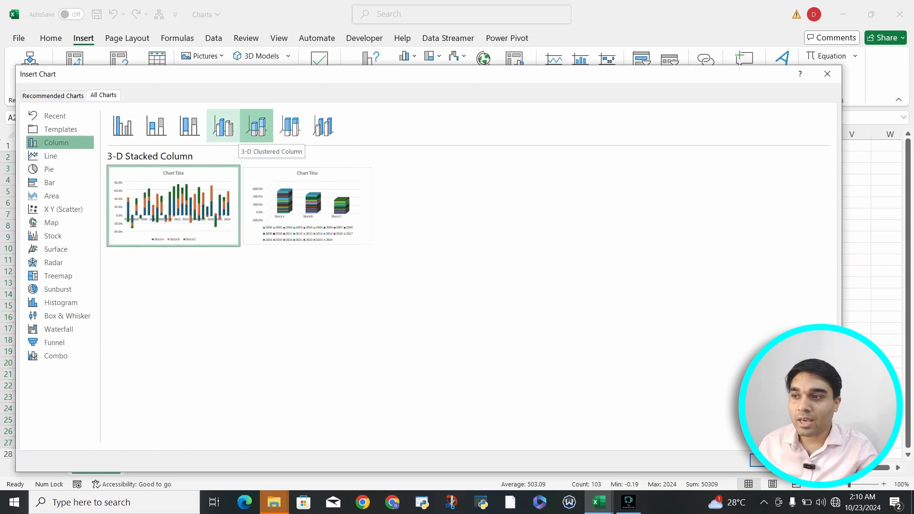
Insert a 3-D Clustered Column chart of the yearly returns with the years on the axis and Stocks A, B and C as series.
click(224, 126)
click(256, 126)
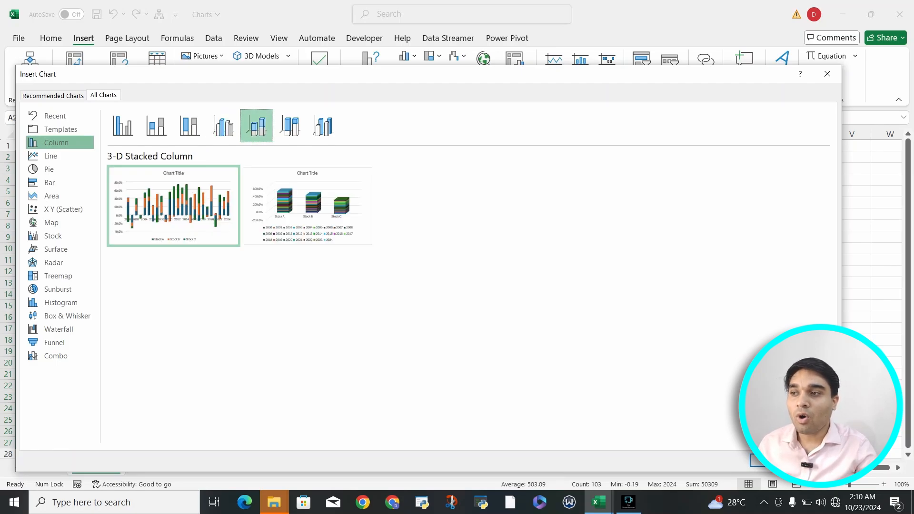
mouse_move(307, 206)
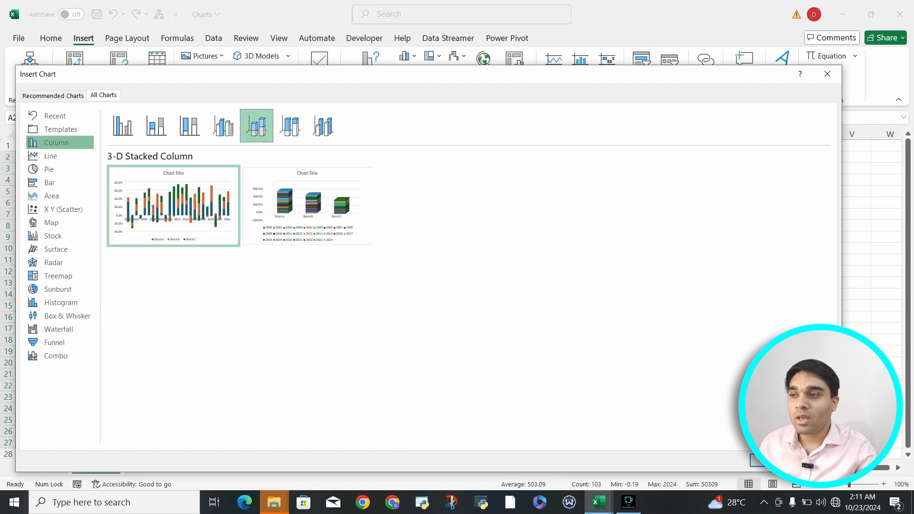
click(123, 126)
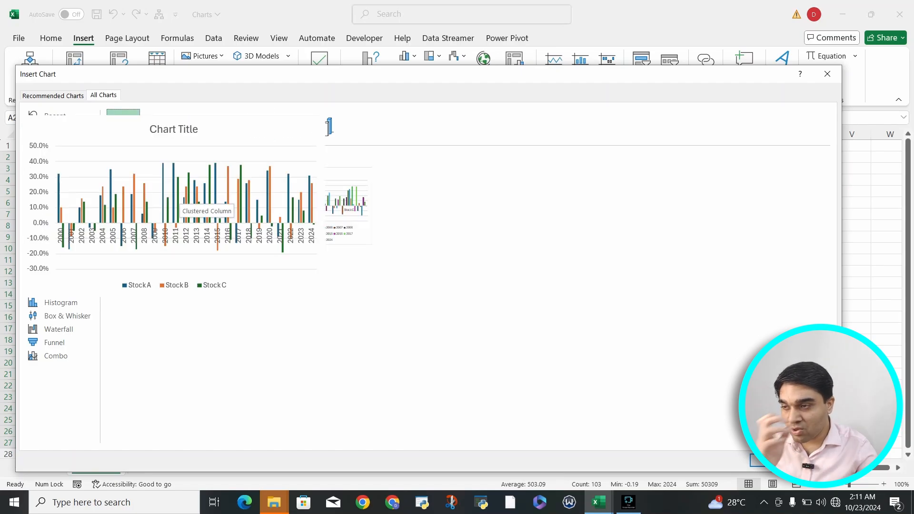
click(223, 127)
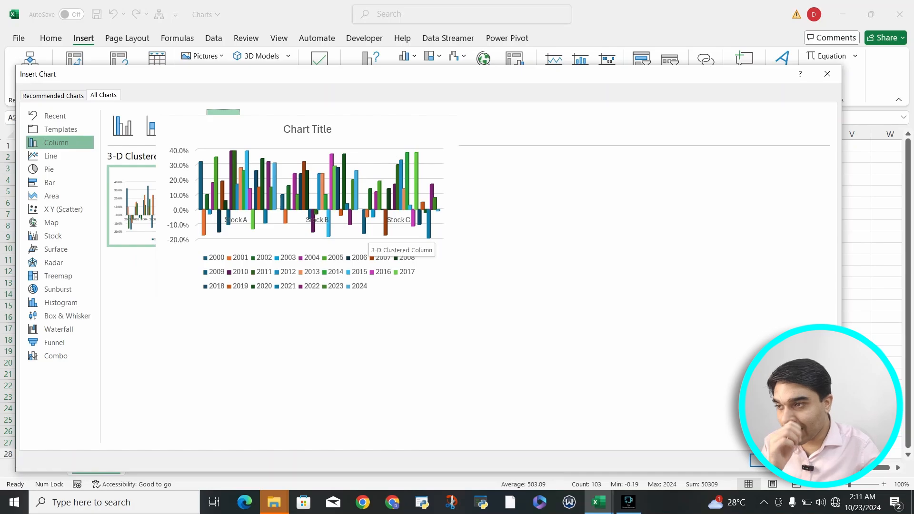
click(771, 461)
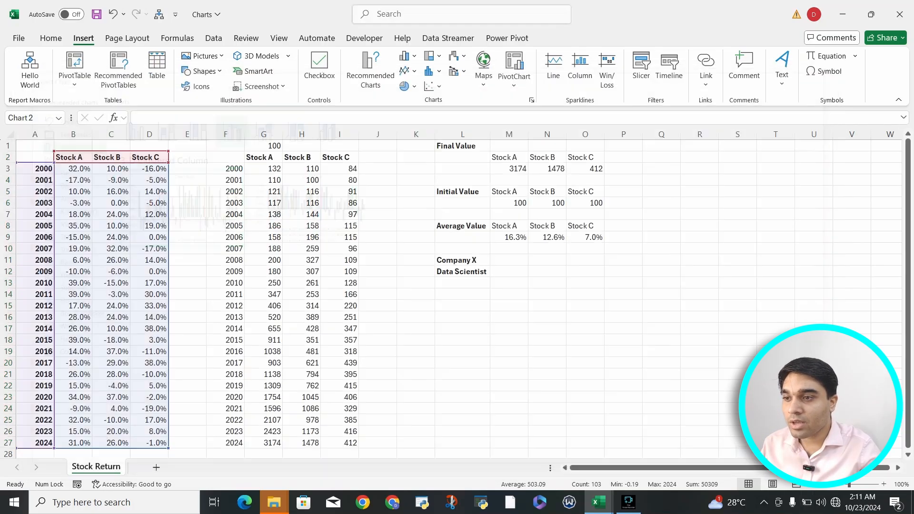
Move the 3-D column chart beyond the Final, Initial and Average Value tables so it spans columns T to AA.
drag(531, 225, 837, 173)
scroll(453, 295, right, 5)
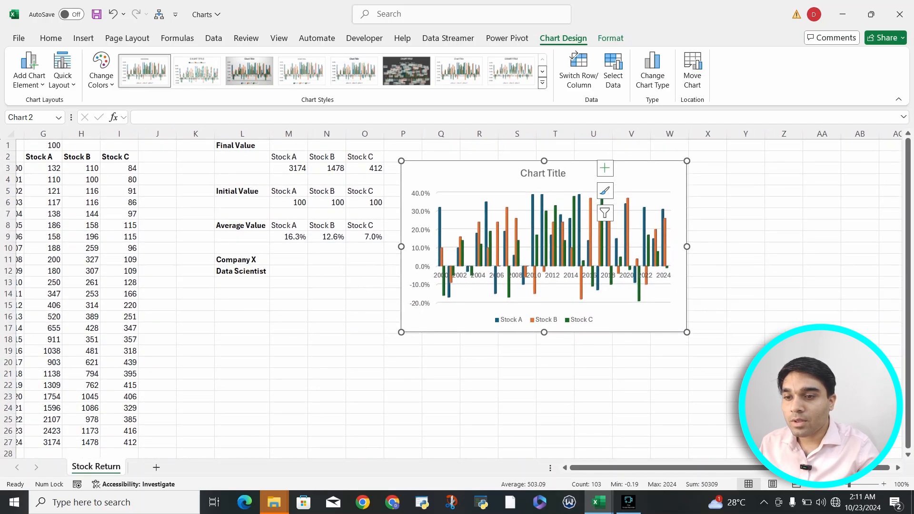
drag(638, 176, 780, 177)
scroll(781, 177, right, 4)
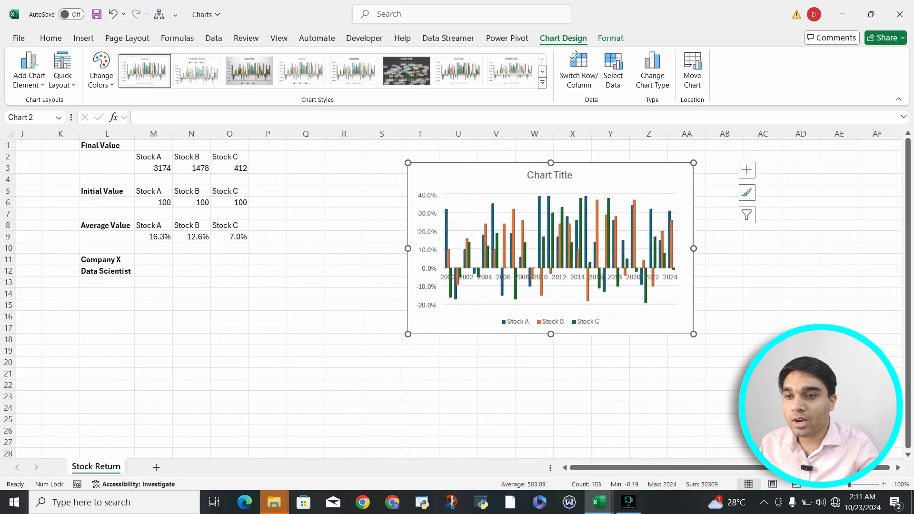
scroll(524, 285, right, 1)
click(210, 180)
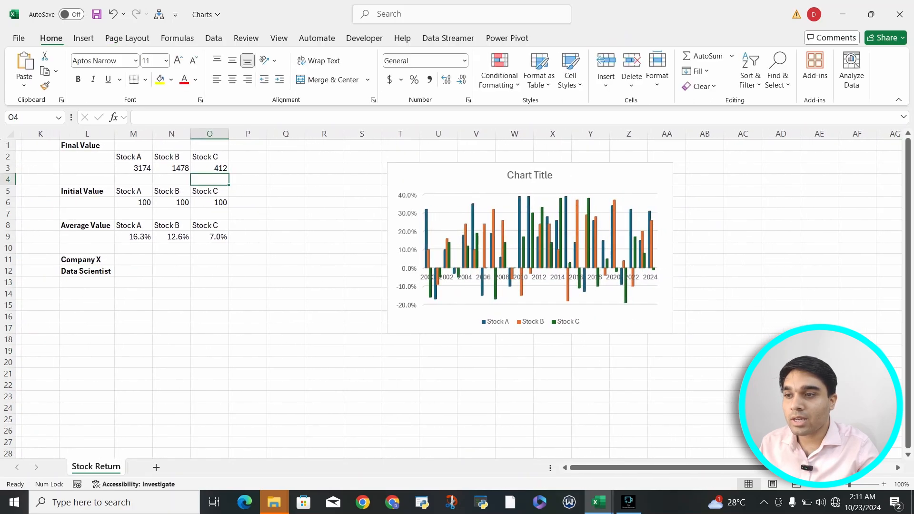
Examine the investment value table's formulas in G6 and G3, its Stock A, B and C headers and the starting value in G1.
click(263, 203)
scroll(263, 202, left, 8)
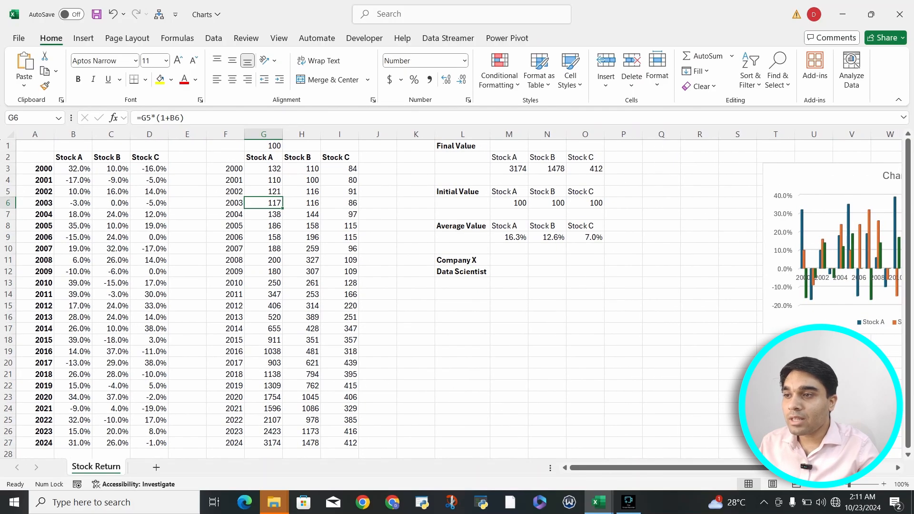
click(225, 157)
click(264, 169)
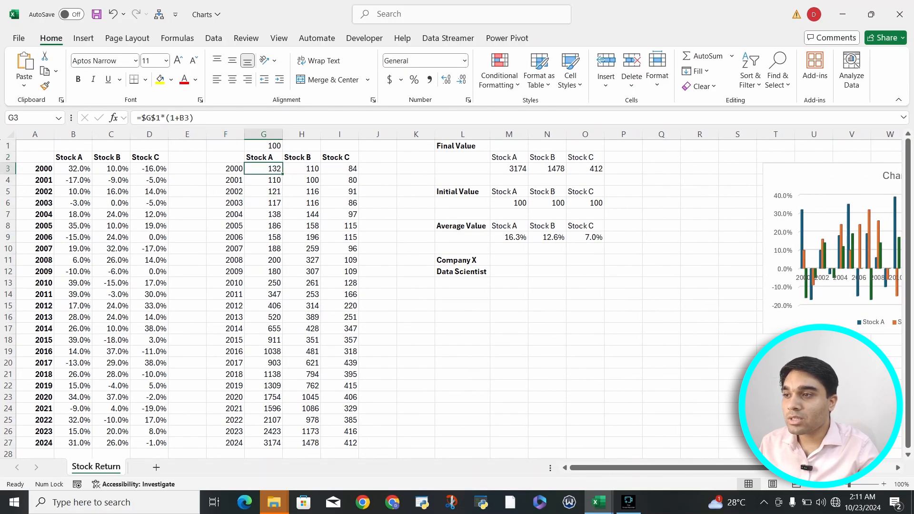
drag(225, 157, 340, 157)
click(264, 157)
click(302, 158)
click(340, 157)
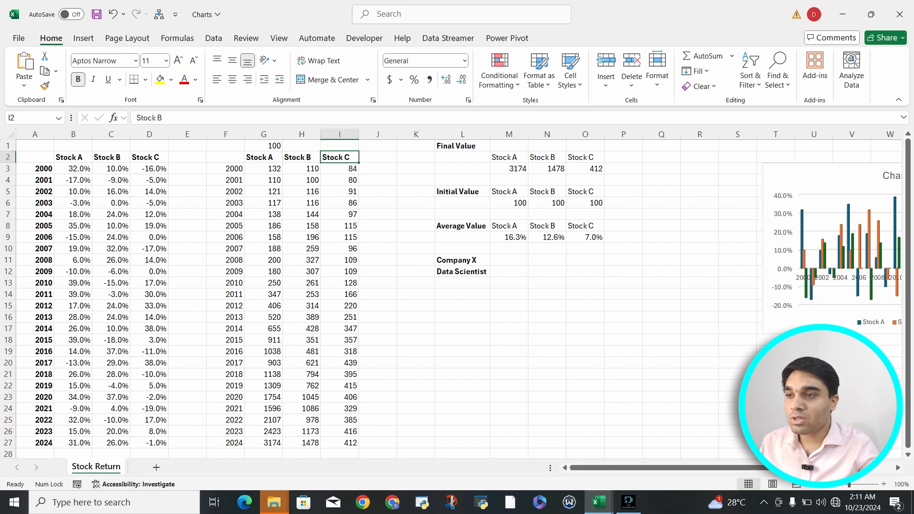
click(264, 146)
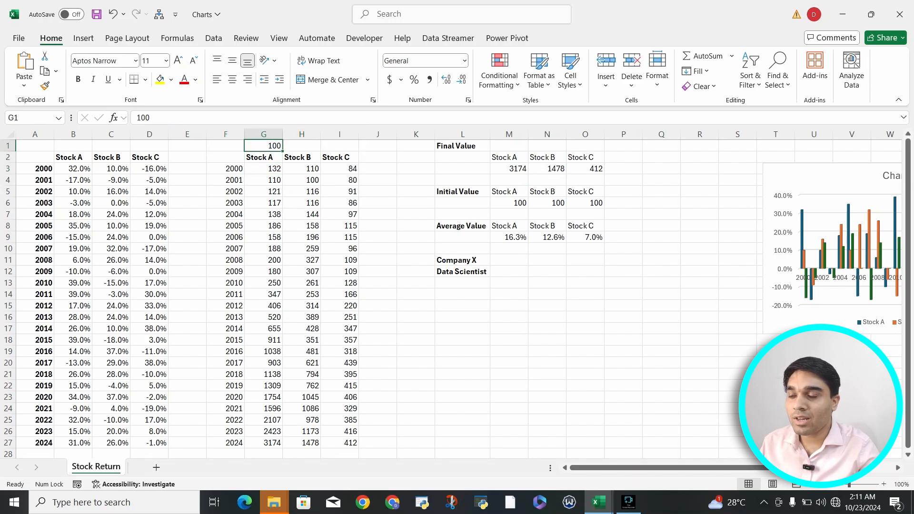
Review the year-by-year investment values of the three stocks down to the 2024 row.
drag(263, 168, 340, 305)
scroll(339, 306, down, 2)
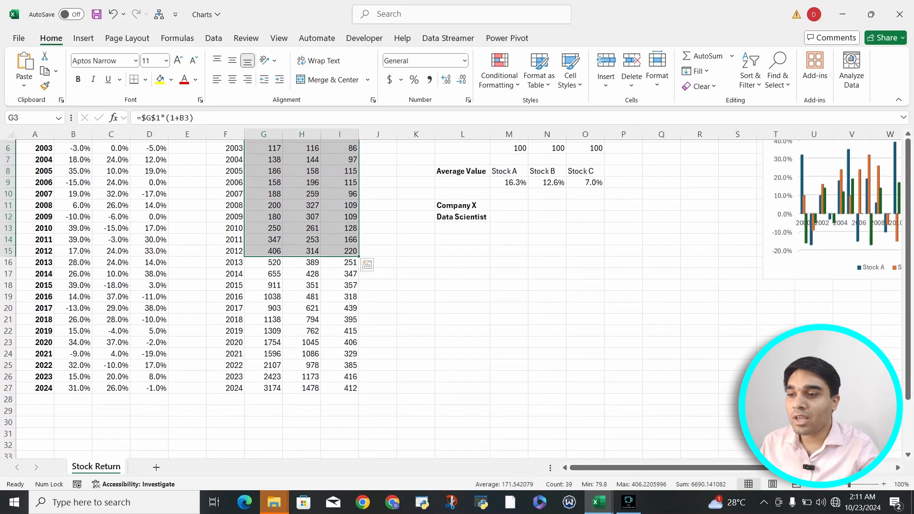
drag(340, 388, 226, 388)
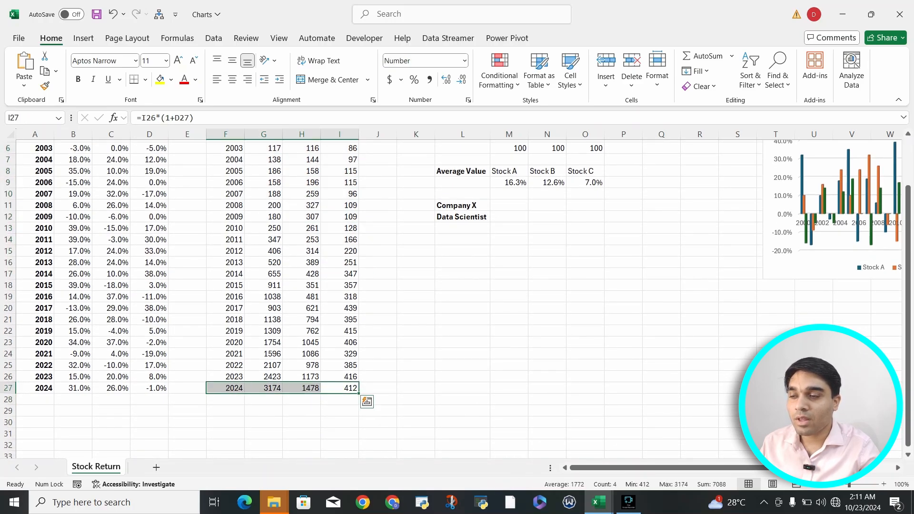
scroll(226, 388, up, 3)
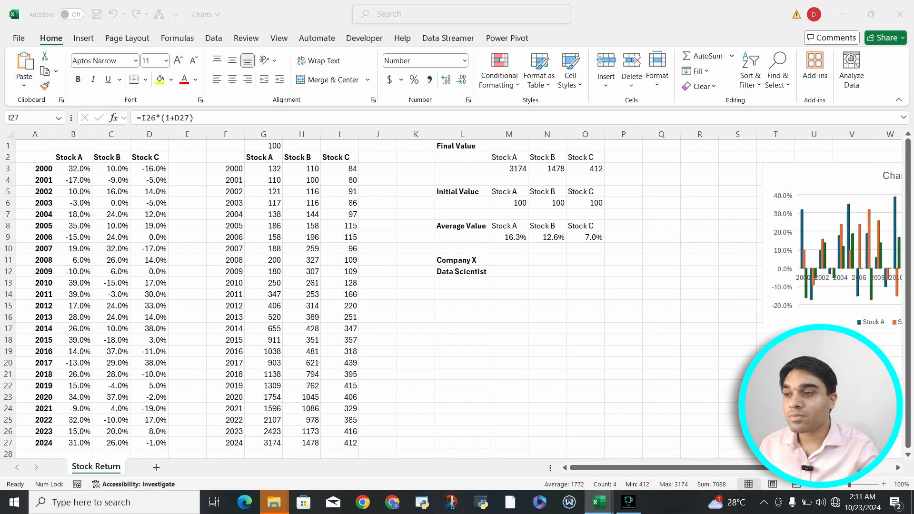
Select the investment value table F2:I27 and open the recommended charts for it.
click(225, 157)
click(225, 157)
key(ctrl+shift+Right)
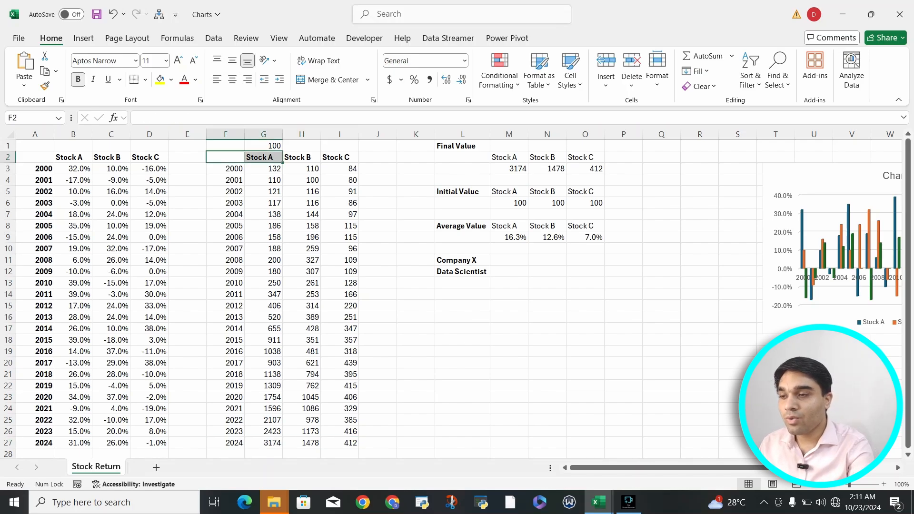
key(ctrl+shift+Right)
key(shift+Down)
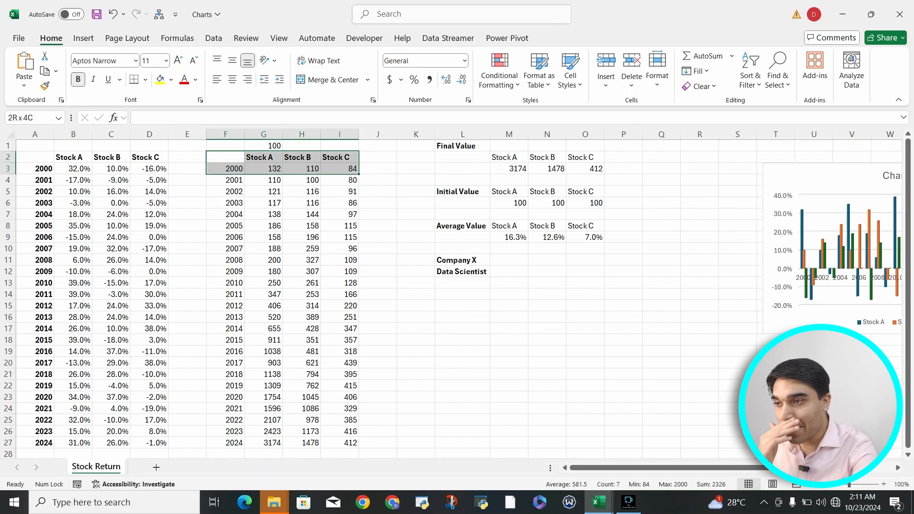
key(ctrl+shift+Down)
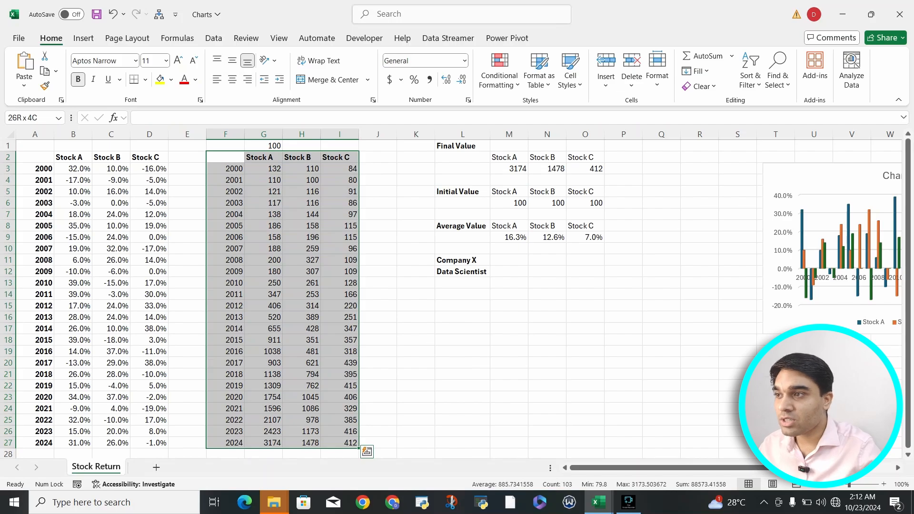
key(alt)
key(n)
key(r)
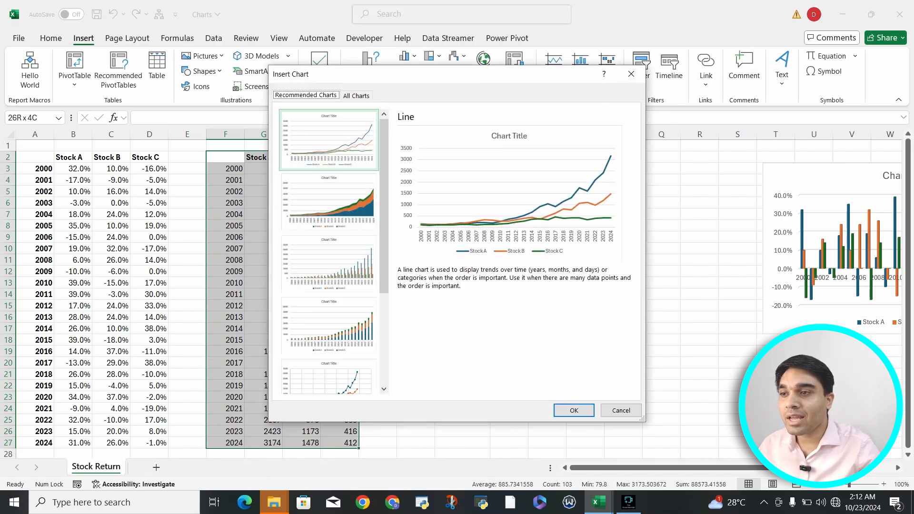
Compare the recommended line chart with the Line, Stacked Line and 100% Stacked Line previews of the investment values.
key(ctrl+Tab)
key(Down)
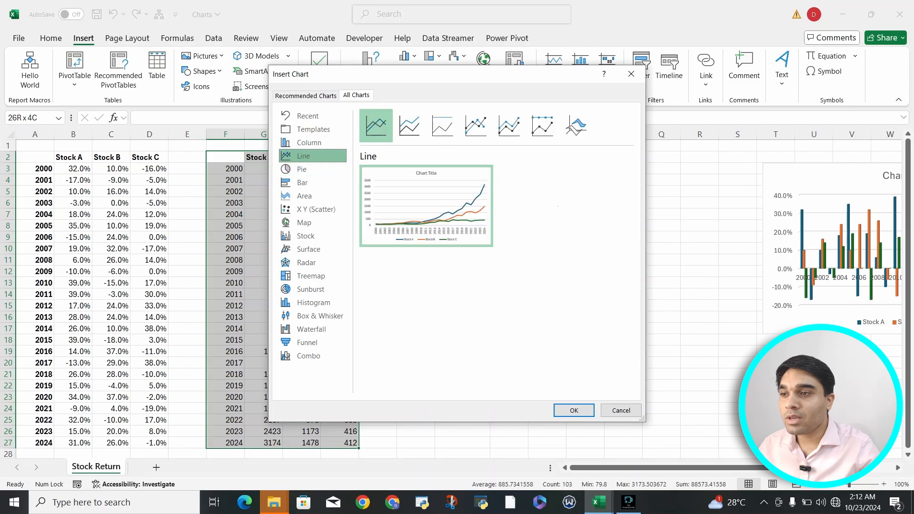
key(ctrl+shift+Tab)
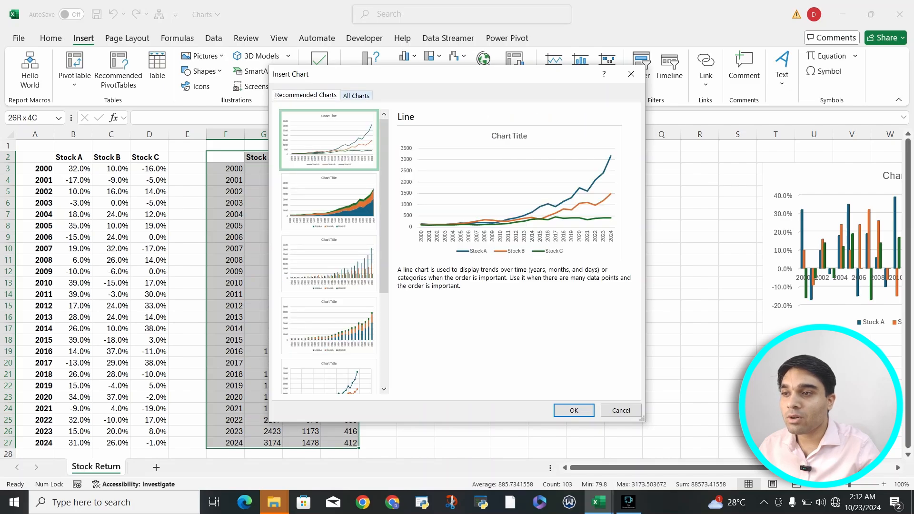
key(ctrl+Tab)
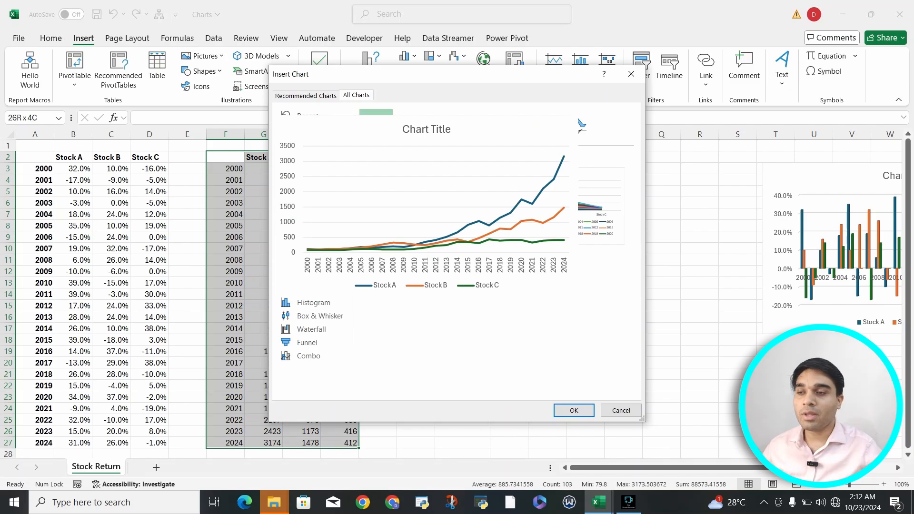
click(410, 125)
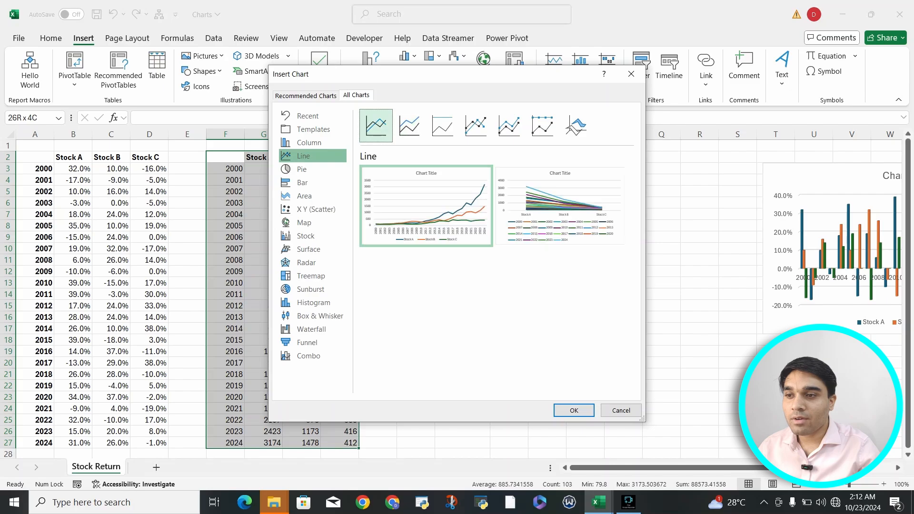
click(442, 125)
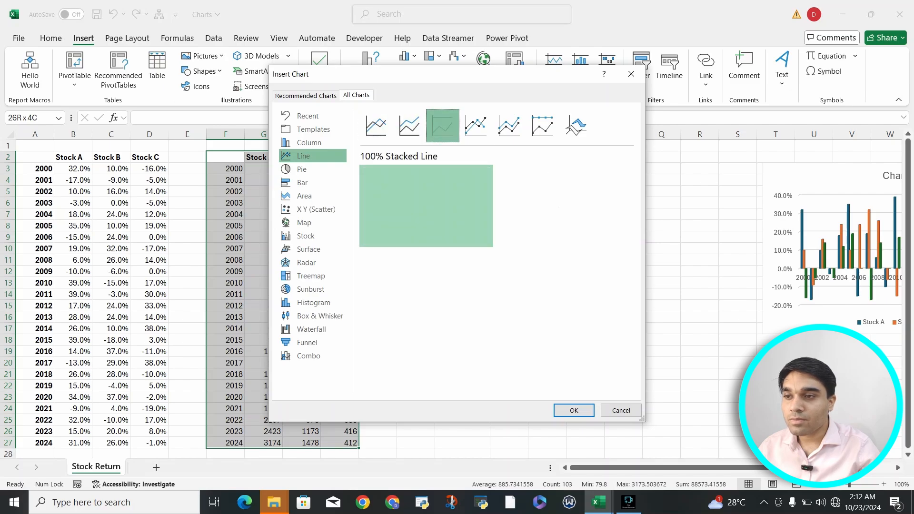
mouse_move(427, 204)
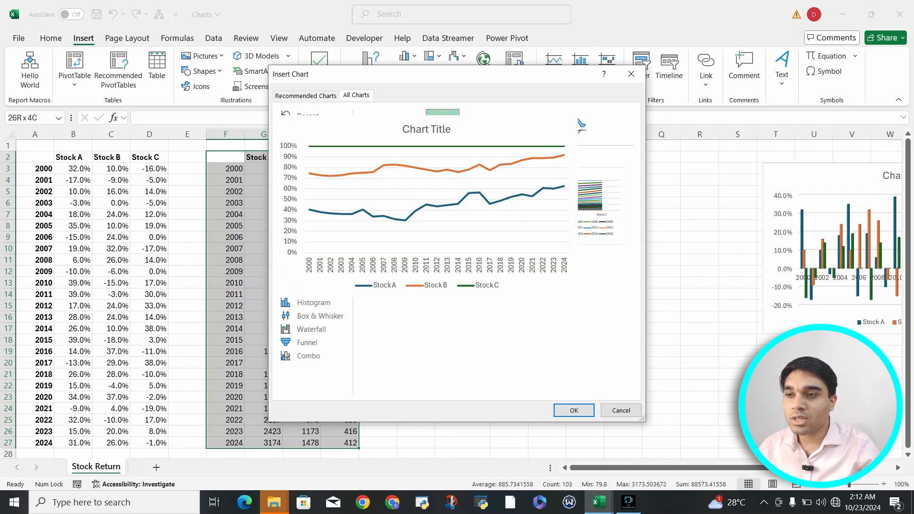
Preview the Line with Markers, Stacked Line with Markers, 100% Stacked Line with Markers and 3-D Line subtypes for the investment values.
click(476, 126)
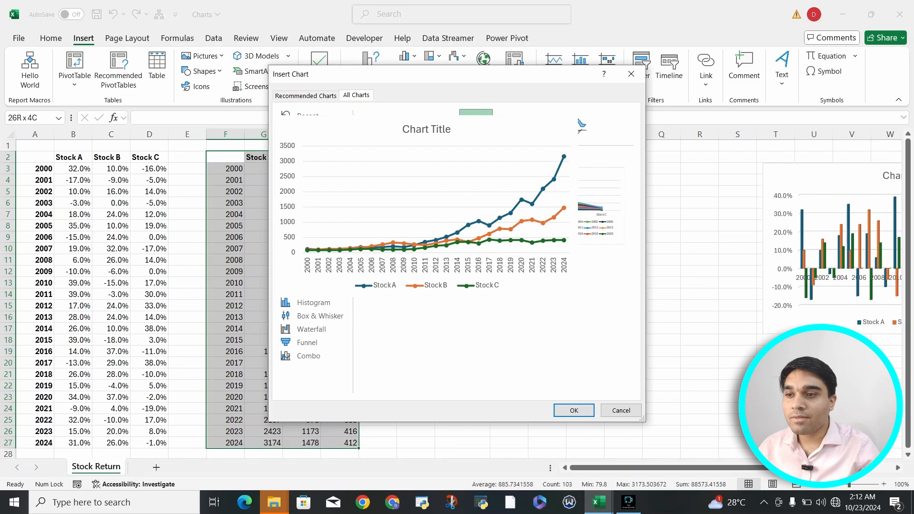
click(509, 125)
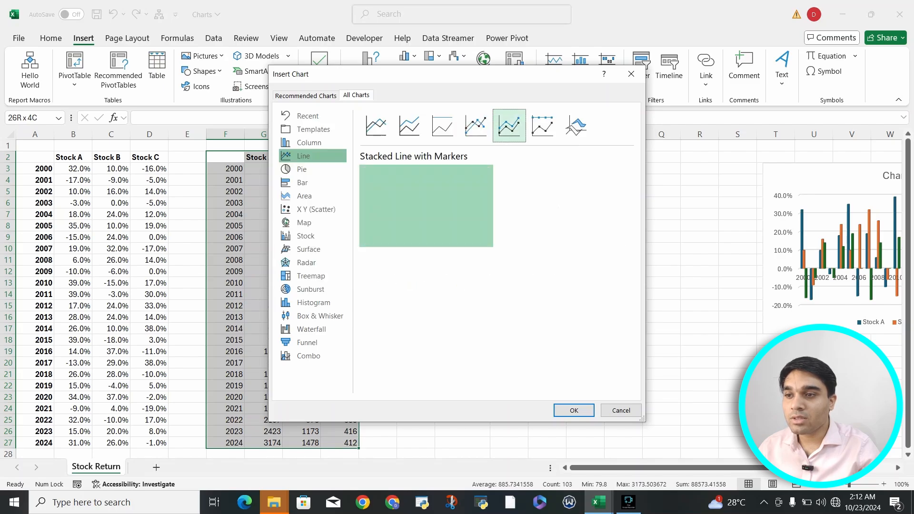
click(542, 126)
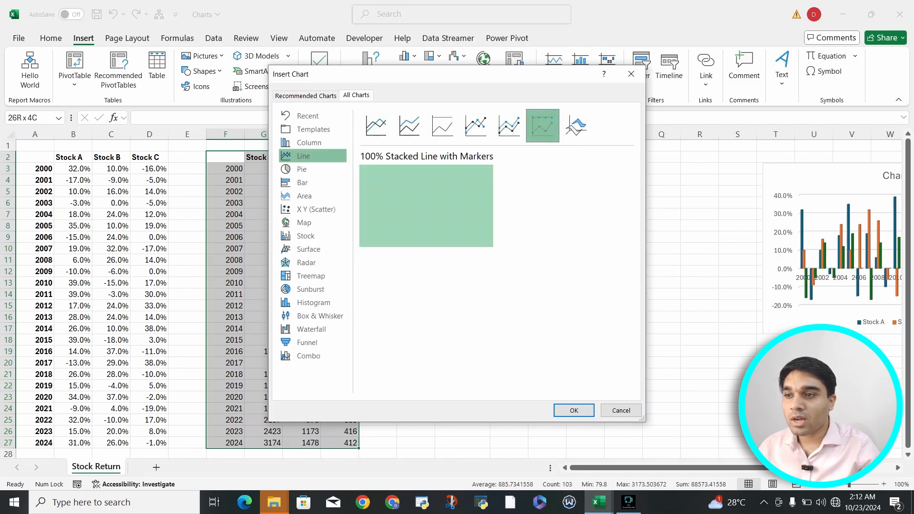
click(573, 127)
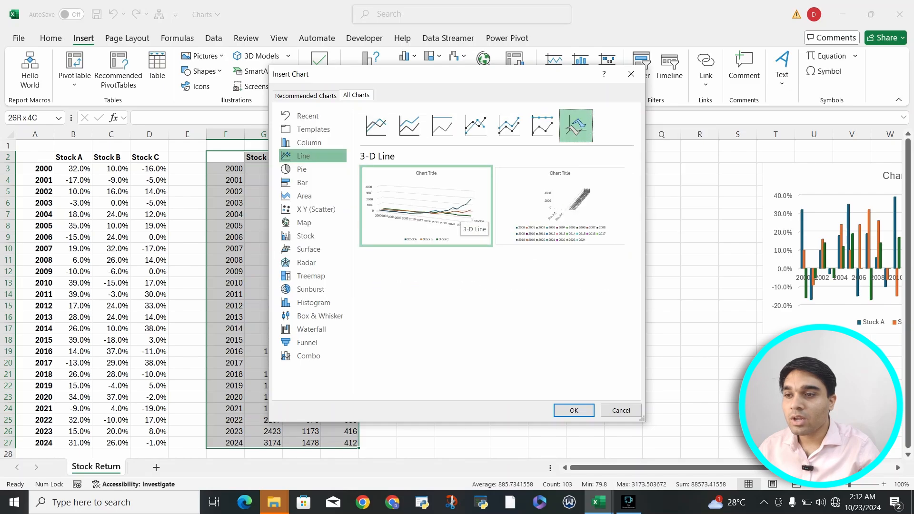
mouse_move(441, 228)
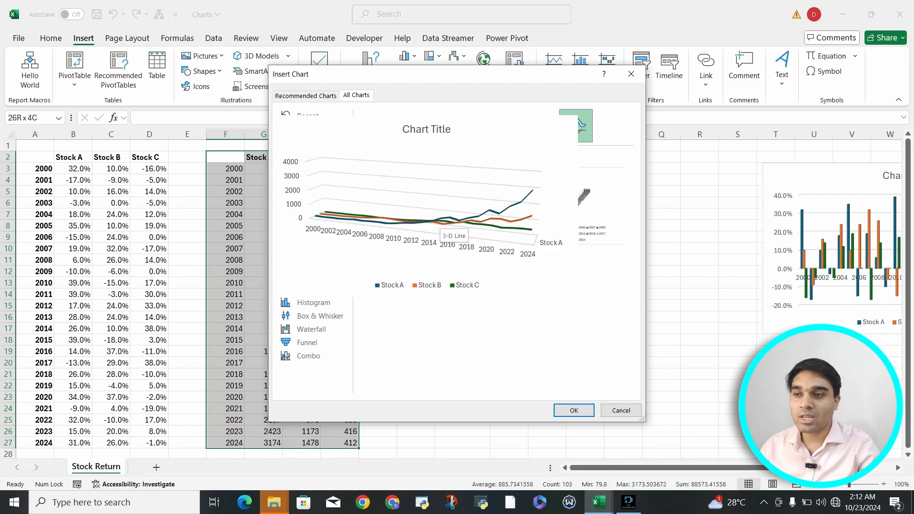
Insert a Line with Markers chart of the investment values with the years on the axis and Stocks A, B and C as series.
click(409, 125)
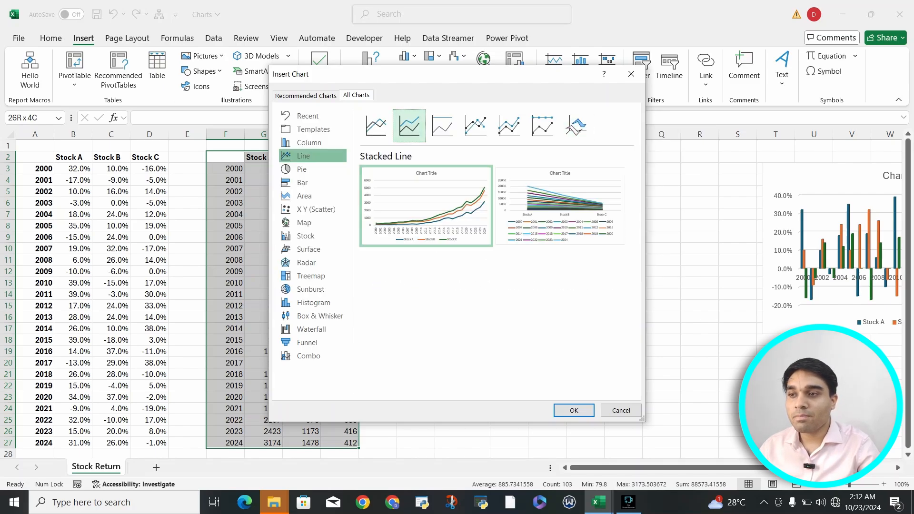
click(376, 125)
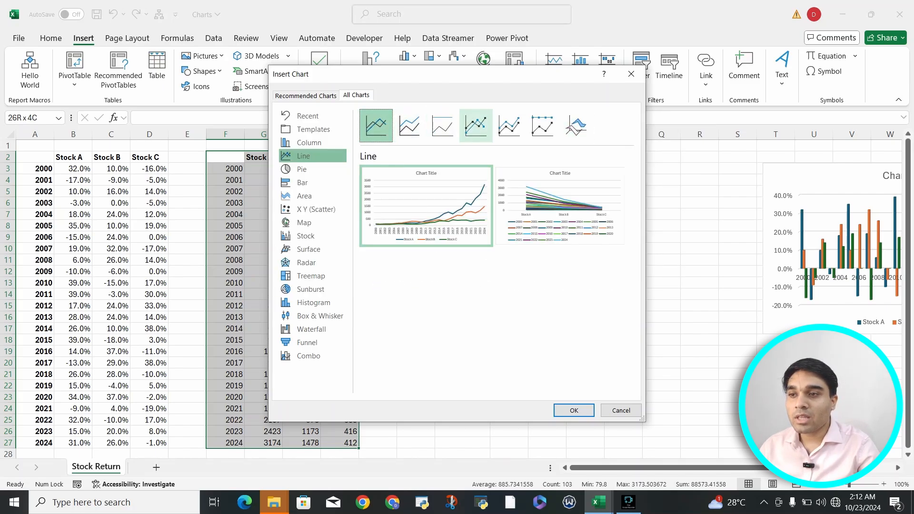
click(475, 125)
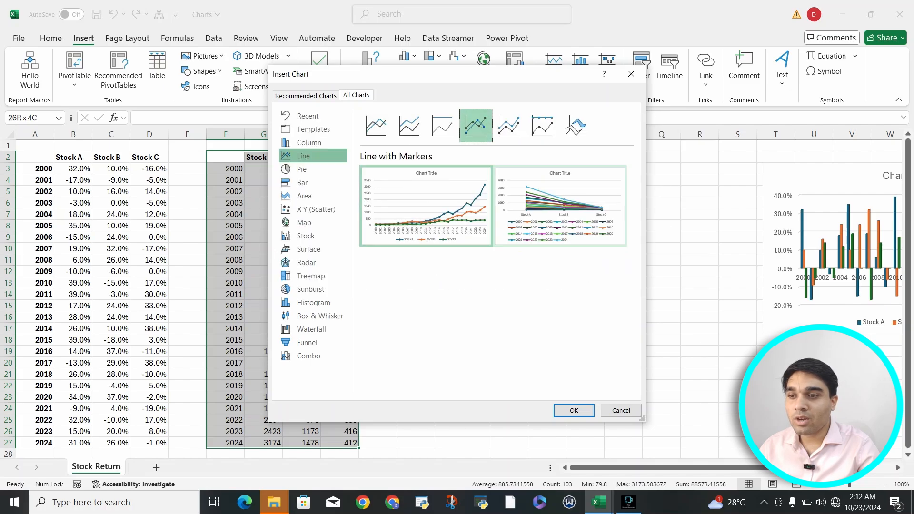
mouse_move(469, 228)
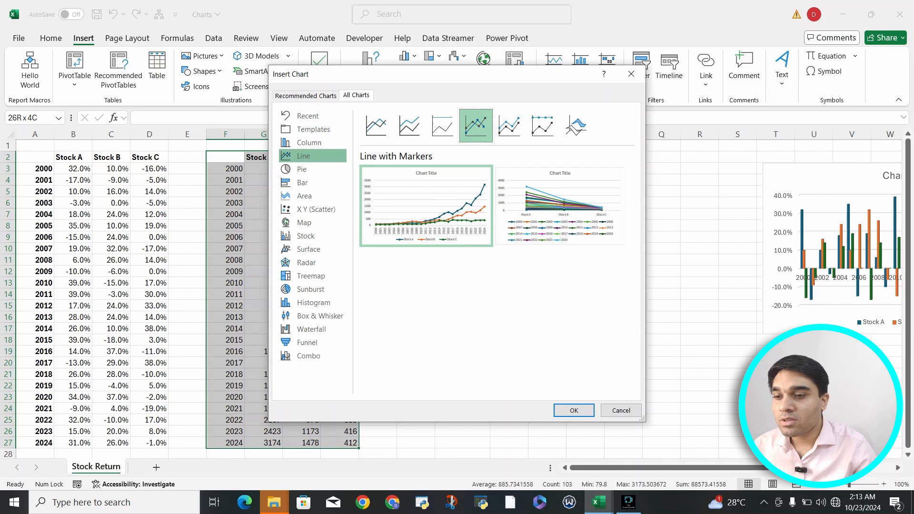
click(574, 410)
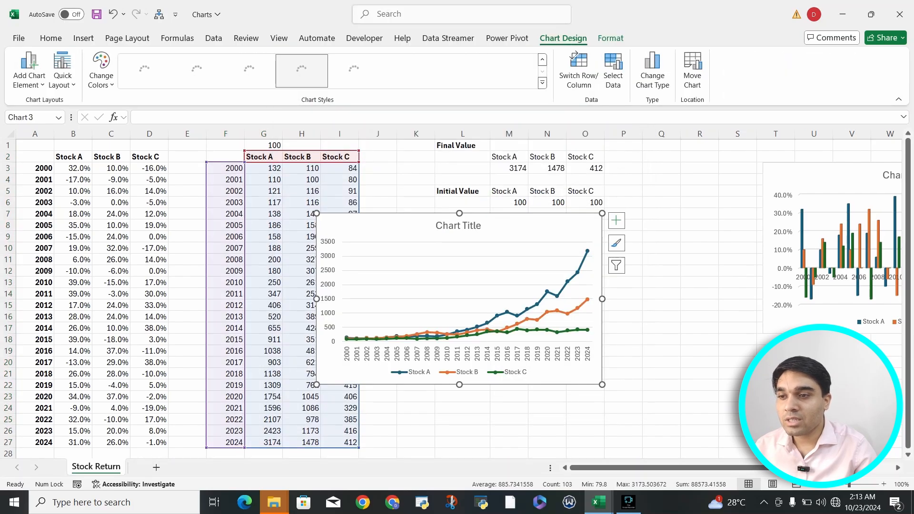
Move the investment value line chart beside the data, directly below the yearly returns column chart.
drag(667, 263, 770, 291)
scroll(770, 291, right, 4)
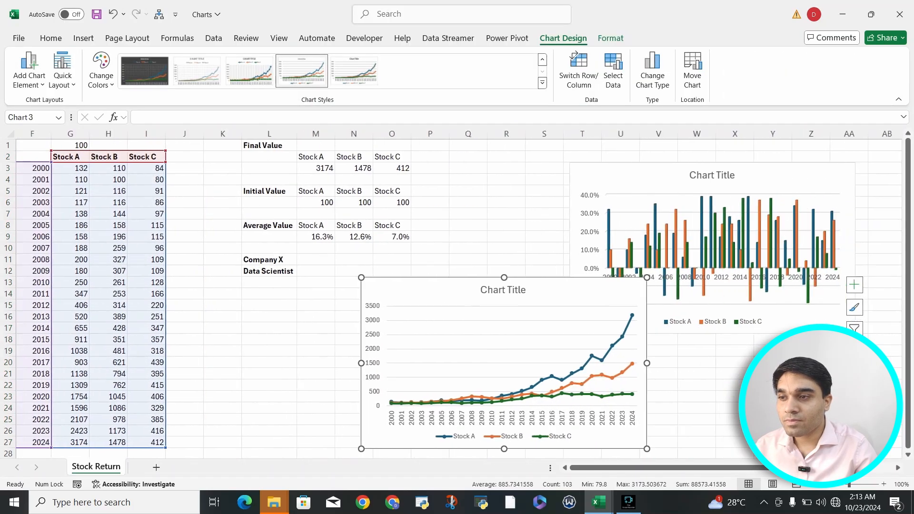
drag(352, 294, 545, 328)
scroll(545, 314, left, 5)
click(545, 306)
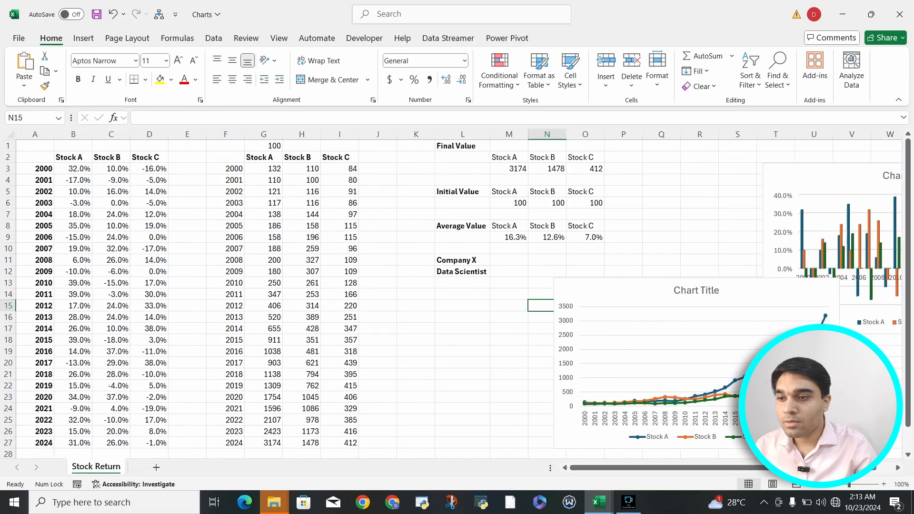
click(567, 298)
drag(567, 298, 775, 364)
click(585, 294)
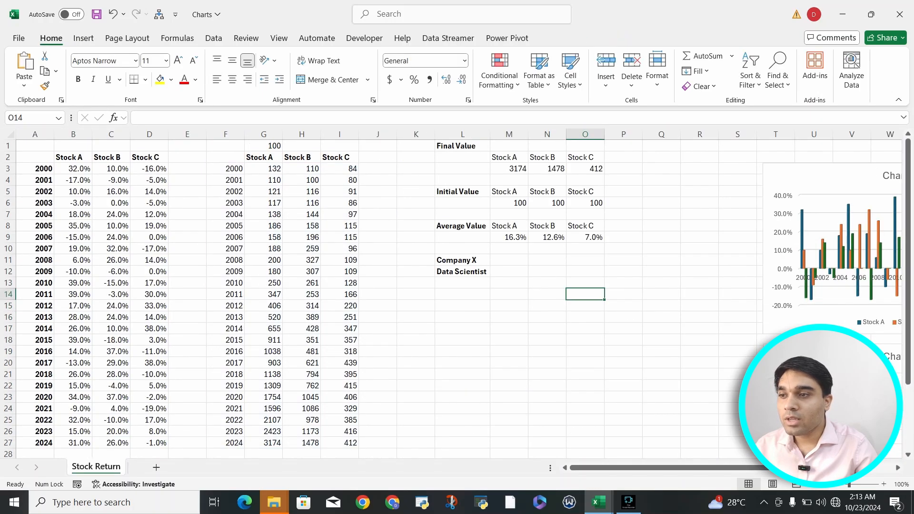
Review the Final Value table and check which cell Stock A's final value in M3 refers to.
scroll(585, 295, right, 1)
click(73, 147)
click(225, 146)
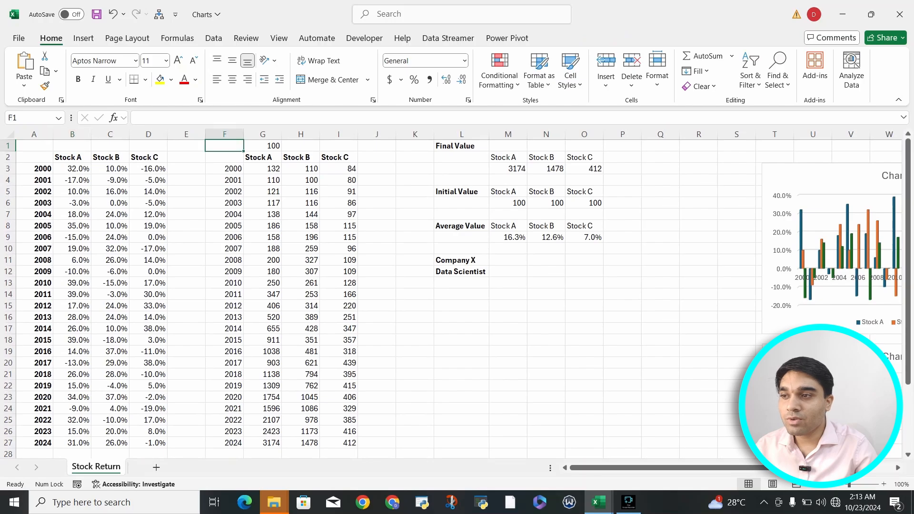
drag(462, 146, 584, 169)
click(510, 170)
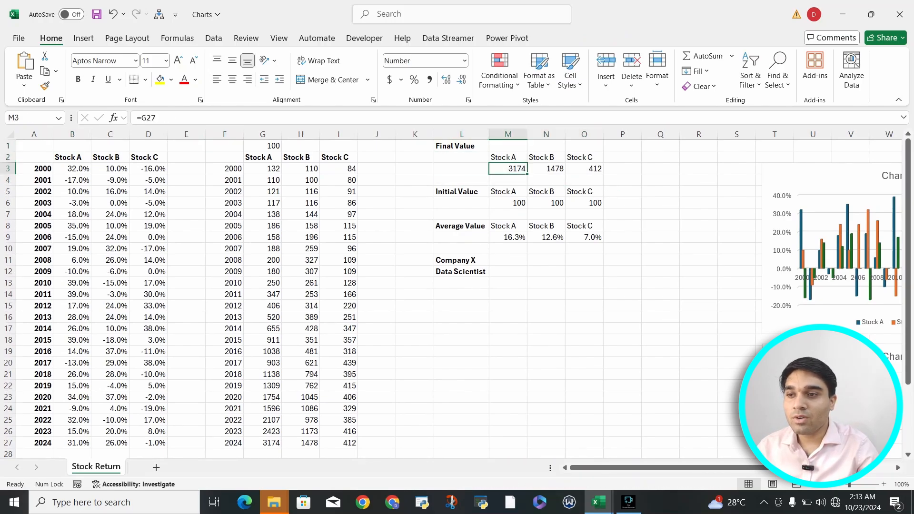
scroll(457, 295, down, 3)
scroll(458, 296, up, 2)
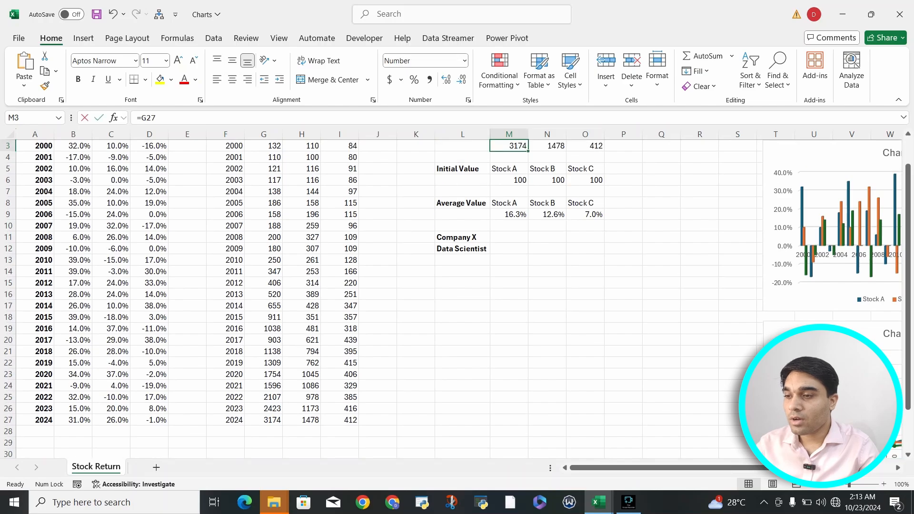
key(F2)
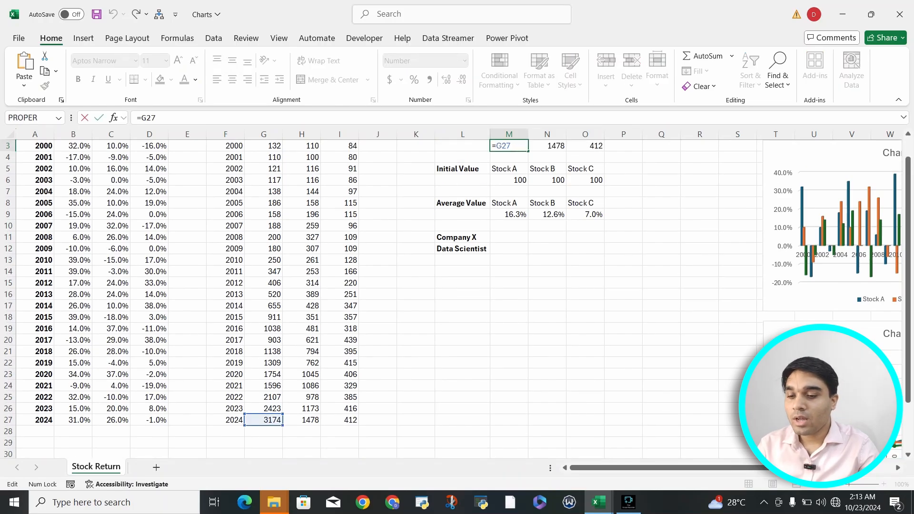
key(Return)
Insert a Doughnut chart from the Initial Value table for Stocks A, B and C in L5:O6.
drag(463, 169, 586, 180)
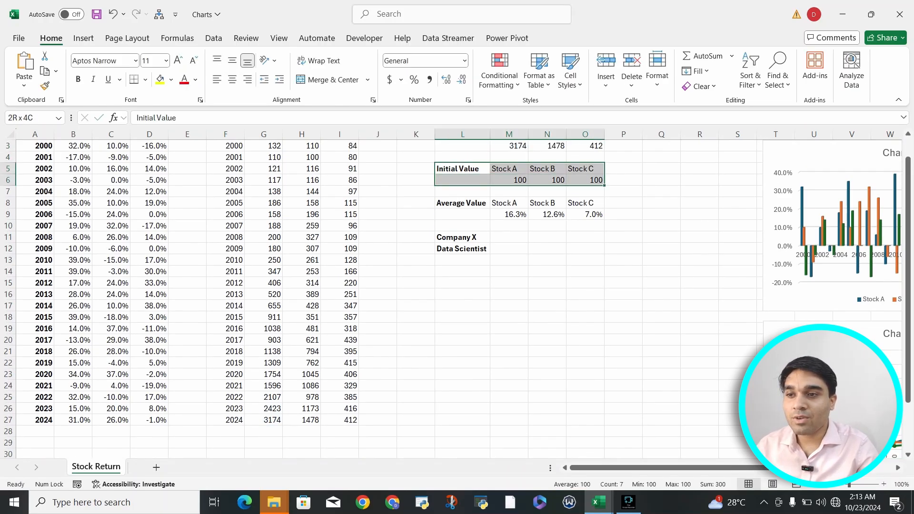
scroll(457, 295, up, 1)
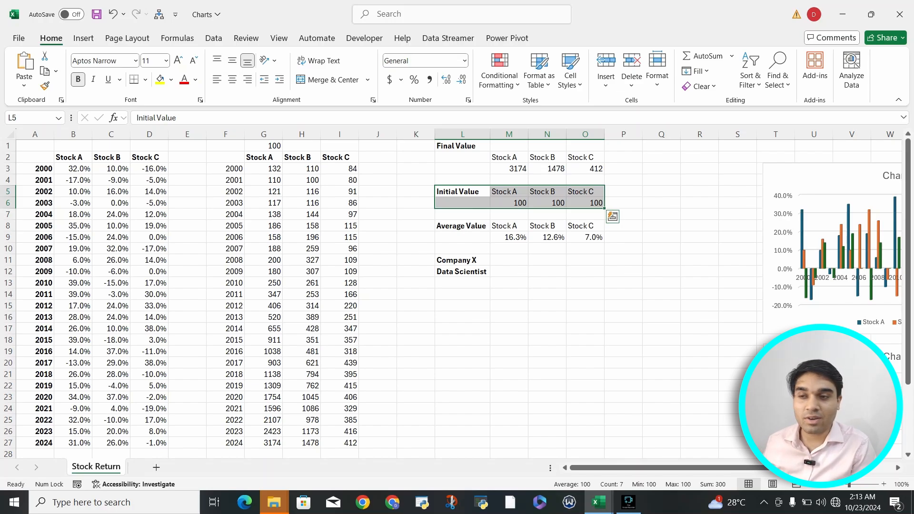
scroll(638, 219, right, 5)
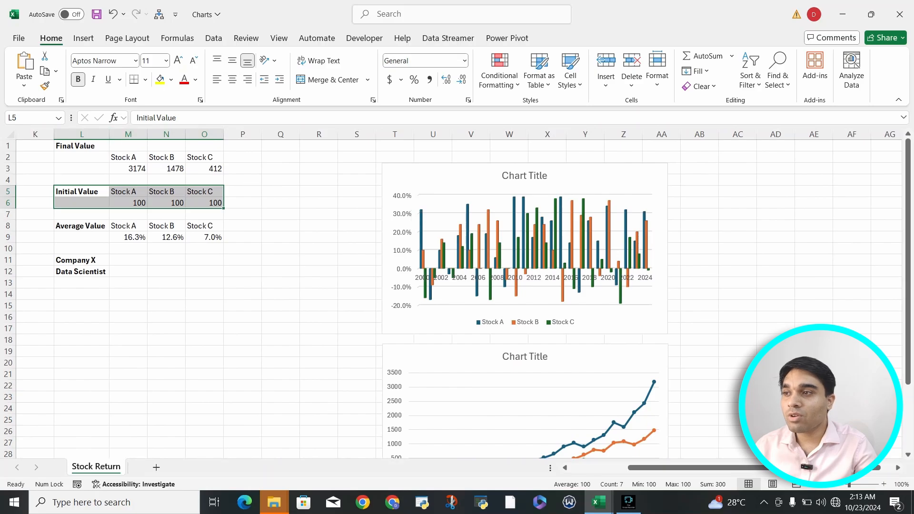
click(83, 39)
click(371, 72)
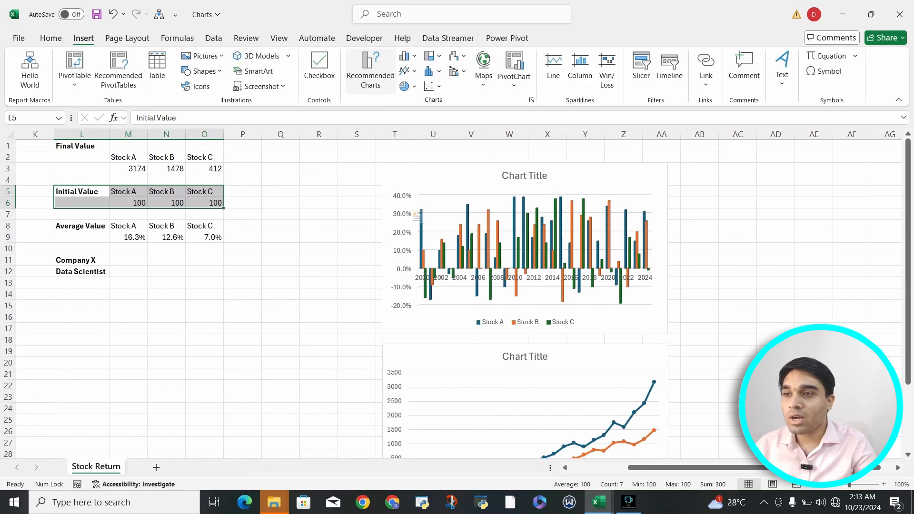
click(633, 74)
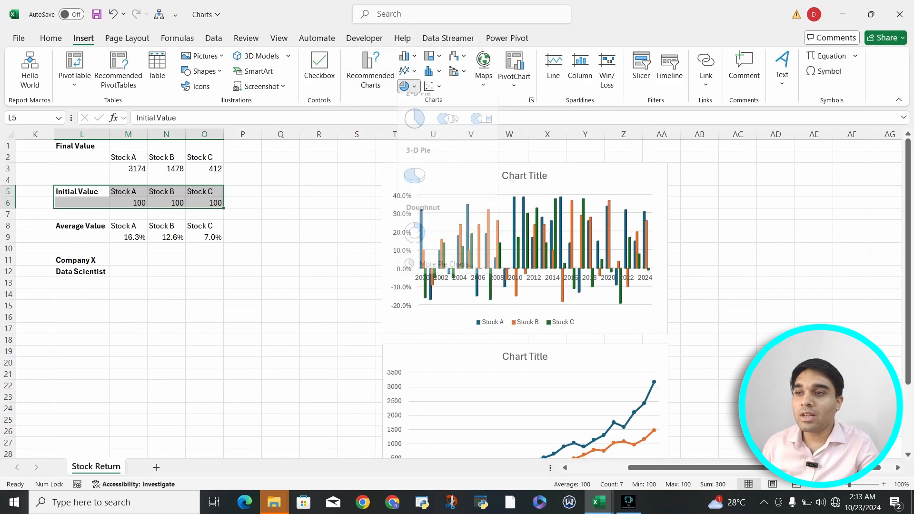
click(414, 87)
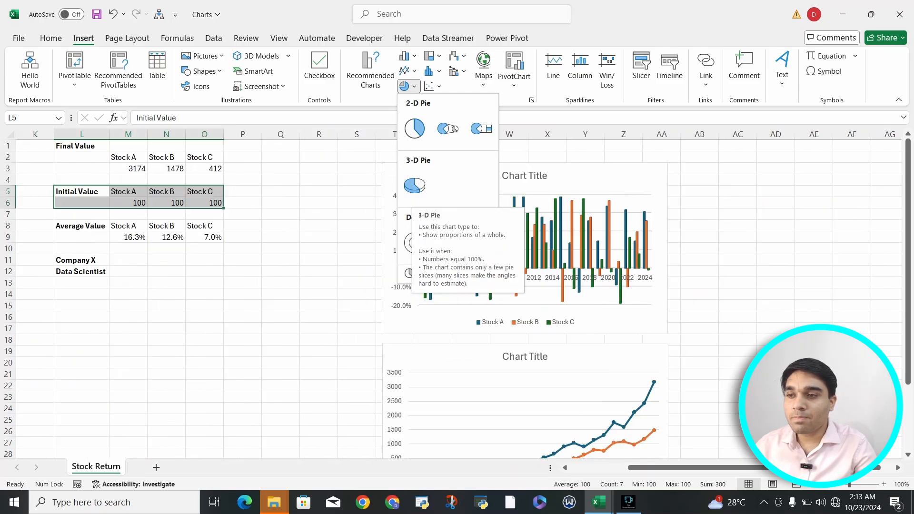
click(414, 242)
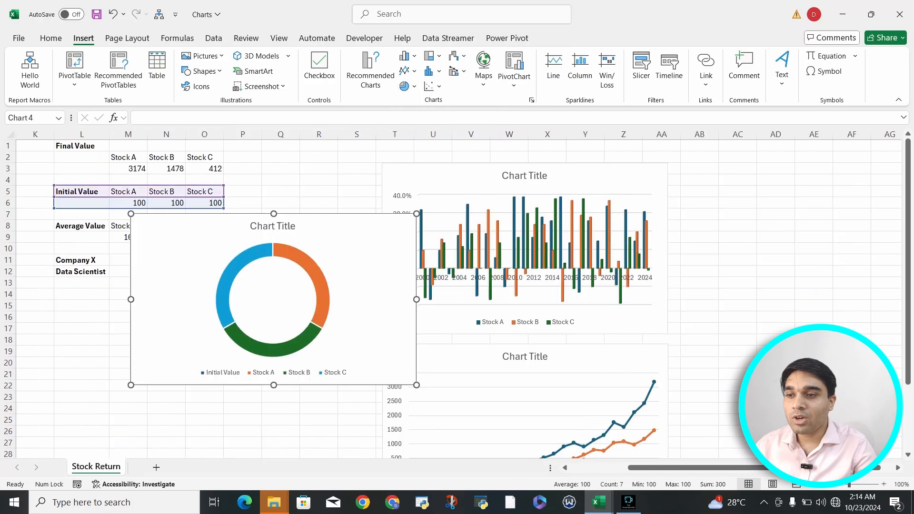
Move the doughnut chart beside the yearly returns column chart, aligned with its top edge, and inspect its Stock C slice.
drag(364, 252, 649, 234)
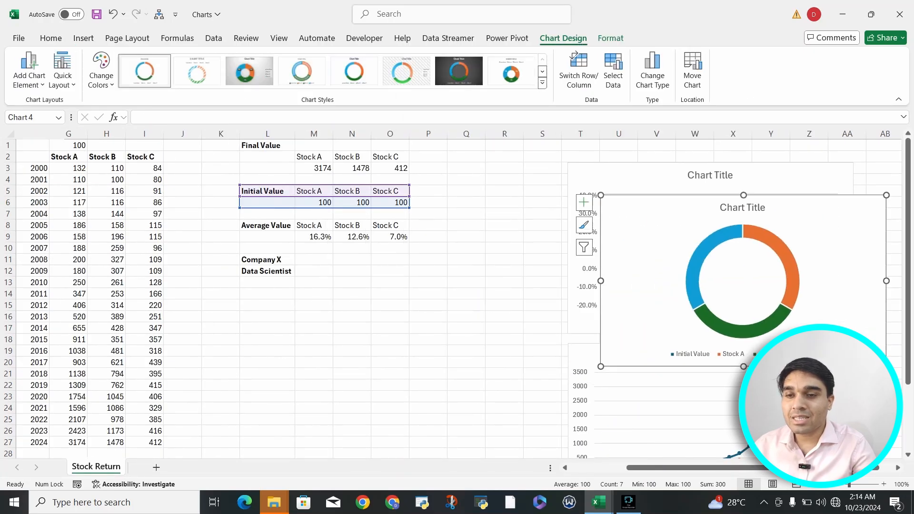
scroll(649, 234, right, 3)
scroll(524, 222, right, 1)
drag(505, 222, 763, 190)
scroll(691, 259, right, 2)
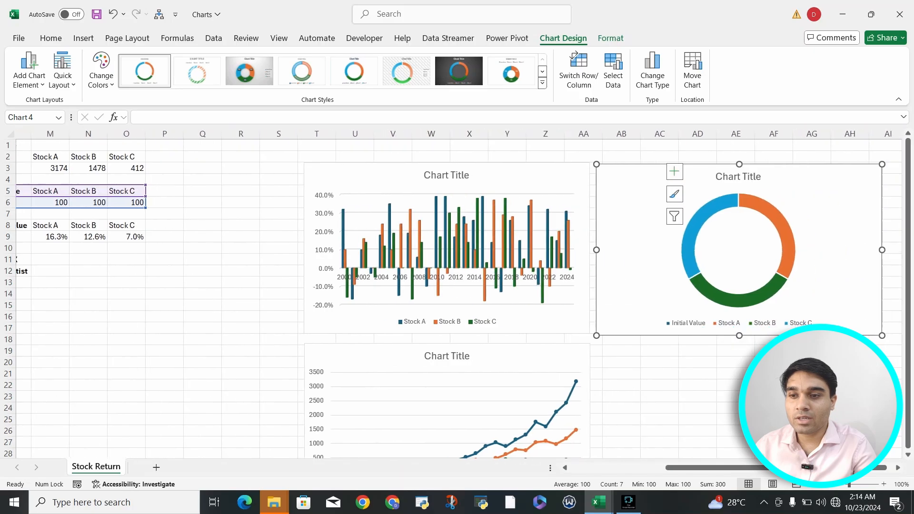
mouse_move(692, 259)
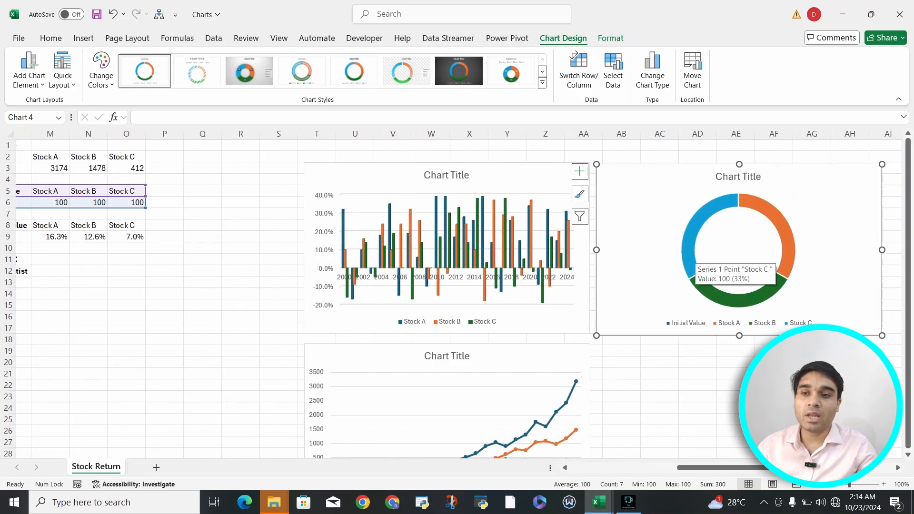
click(813, 385)
scroll(457, 296, right, 3)
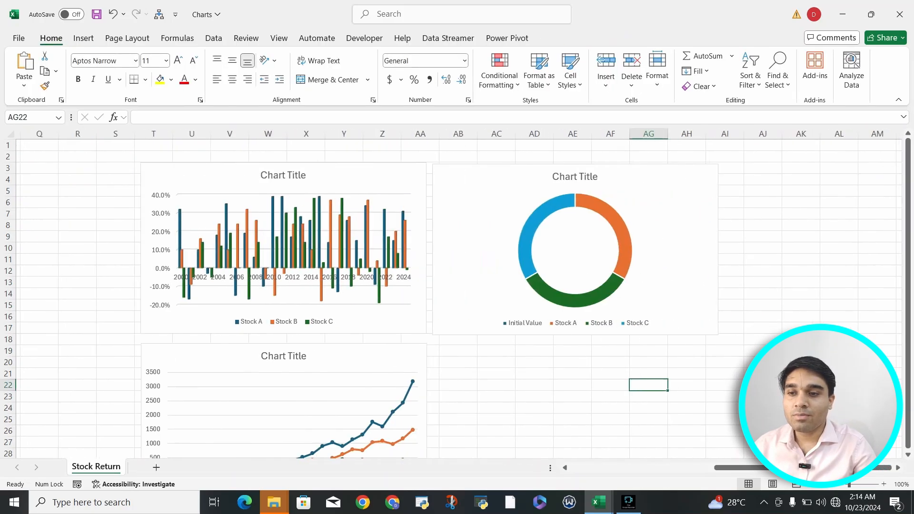
scroll(458, 295, right, 3)
click(601, 209)
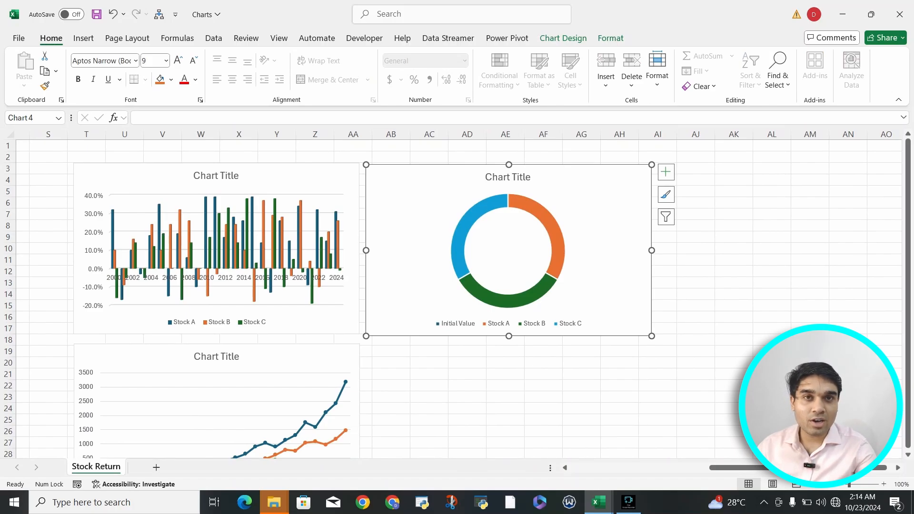
scroll(459, 295, left, 5)
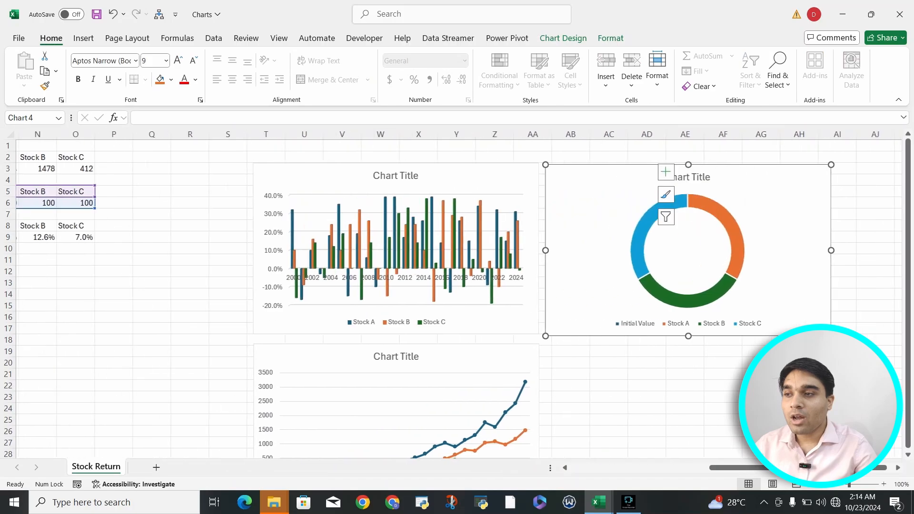
click(265, 237)
click(141, 192)
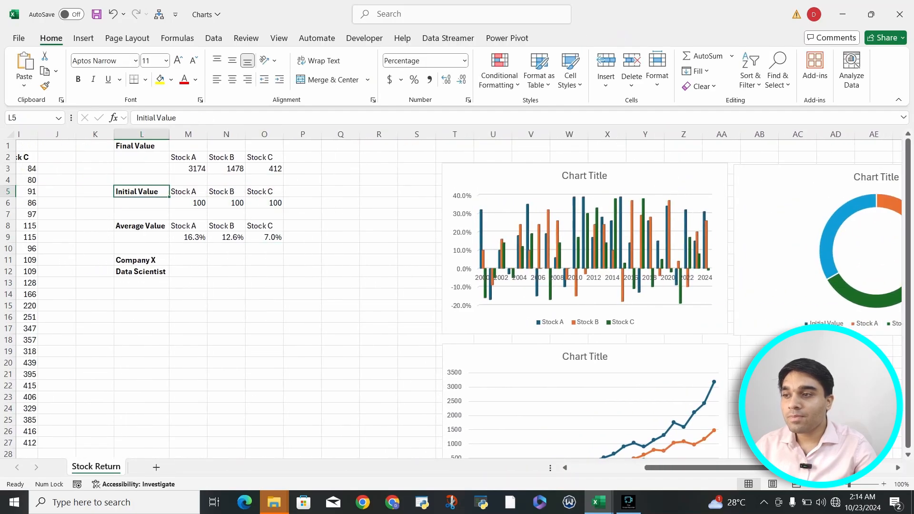
key(Delete)
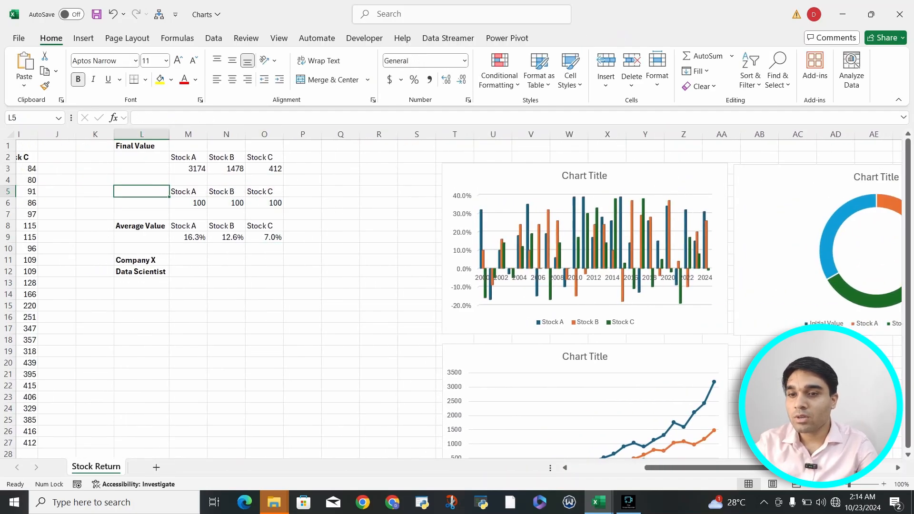
click(142, 146)
key(Delete)
drag(189, 157, 264, 169)
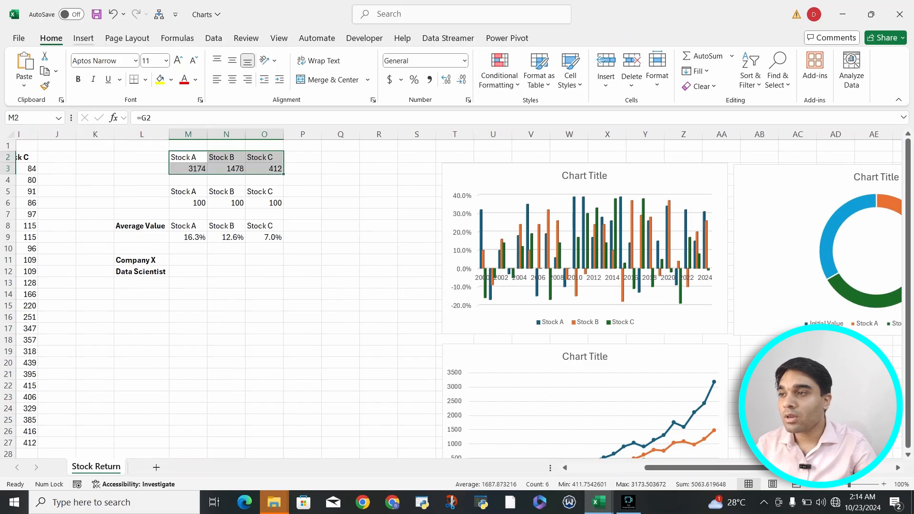
click(340, 191)
key(ctrl+z)
key(ctrl+z)
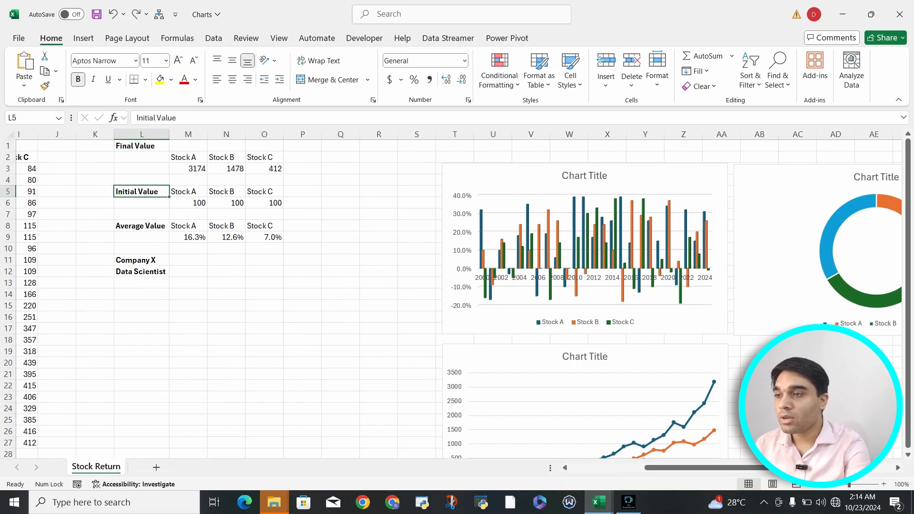
Insert a 3-D Pie chart from the final values of Stocks A, B and C in M2:O3.
drag(188, 158, 264, 169)
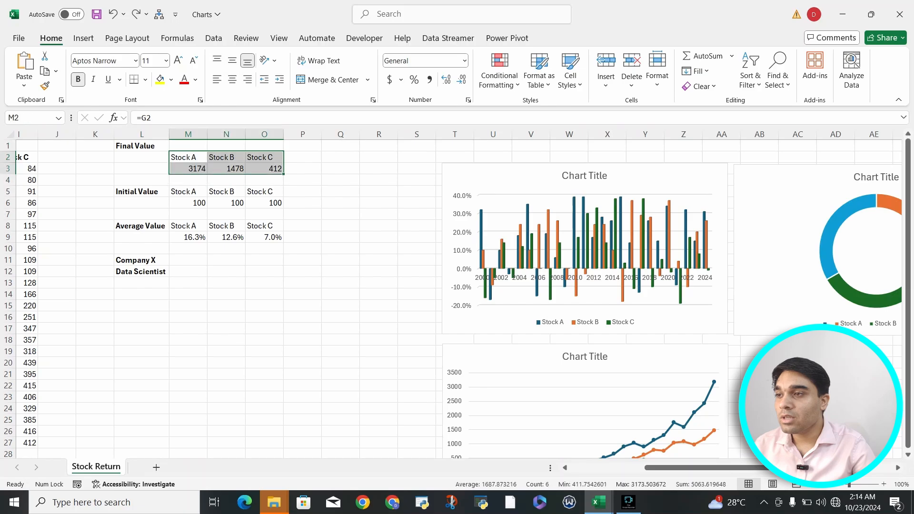
click(83, 39)
click(405, 86)
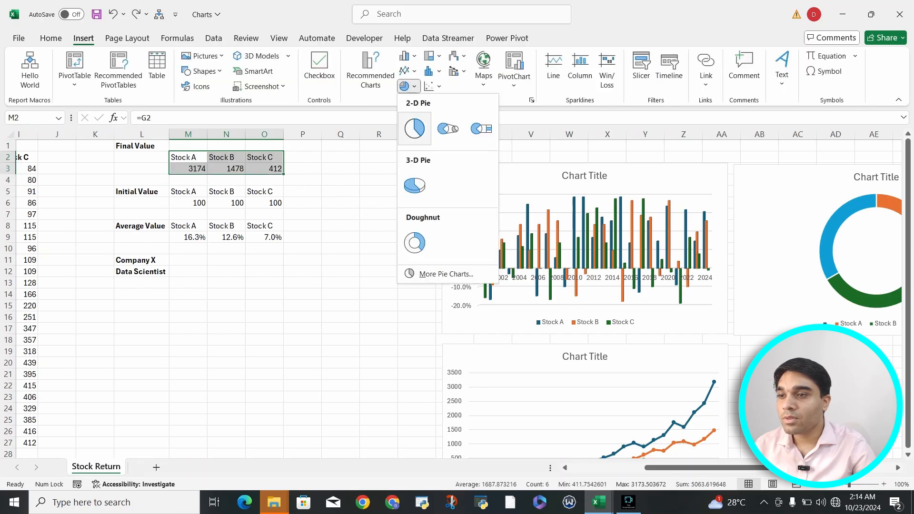
click(415, 185)
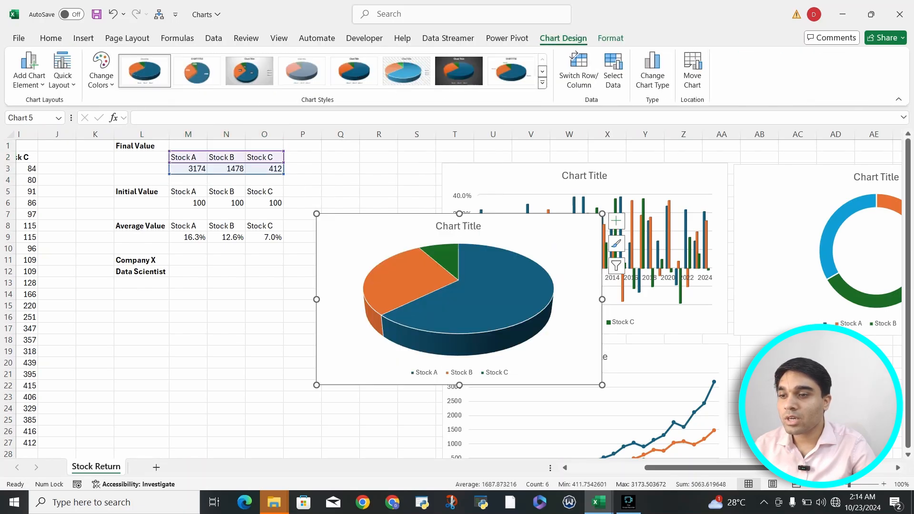
Move the 3-D pie chart below the doughnut chart, next to the investment value line chart.
drag(476, 238, 787, 303)
scroll(787, 303, right, 4)
scroll(788, 303, down, 2)
scroll(787, 303, up, 1)
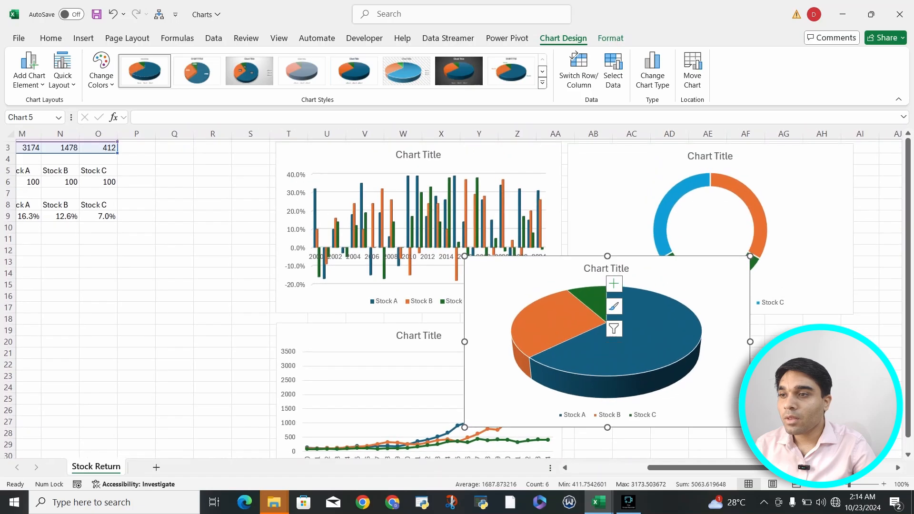
click(524, 252)
click(524, 272)
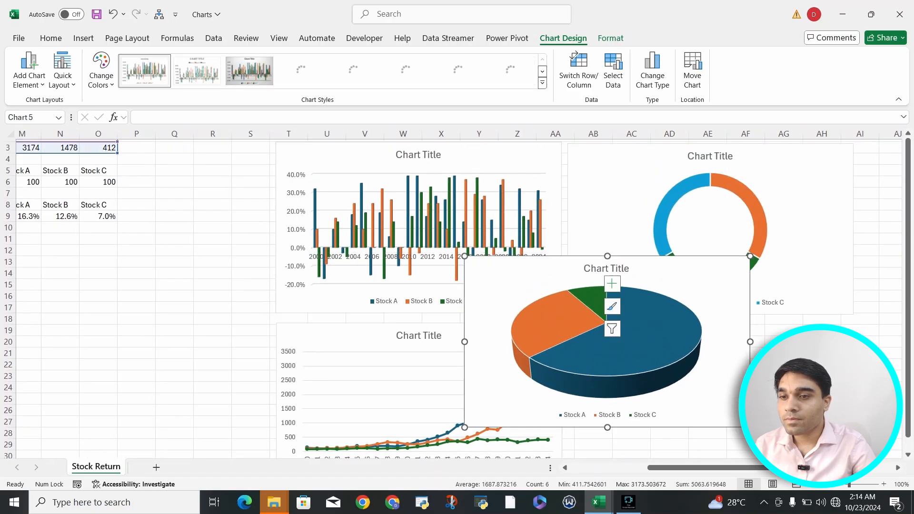
click(460, 257)
click(500, 273)
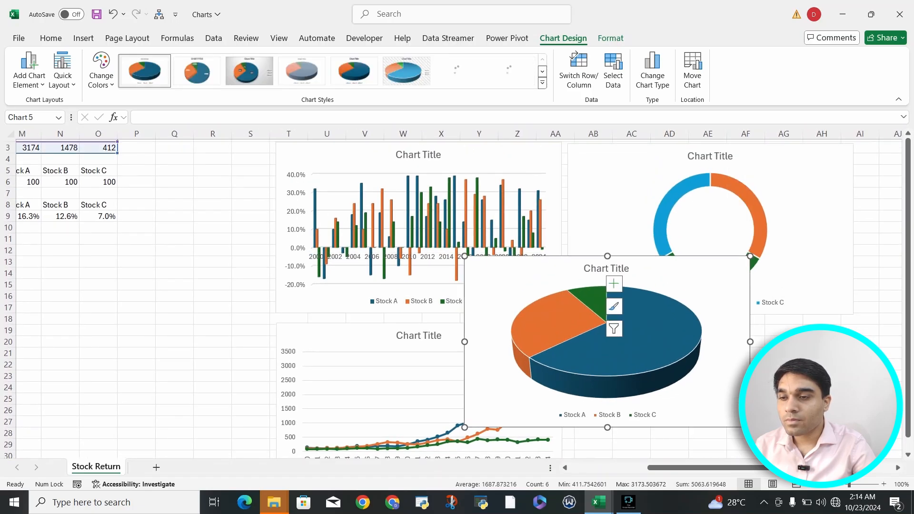
drag(500, 273, 606, 341)
scroll(606, 341, right, 2)
scroll(605, 341, down, 1)
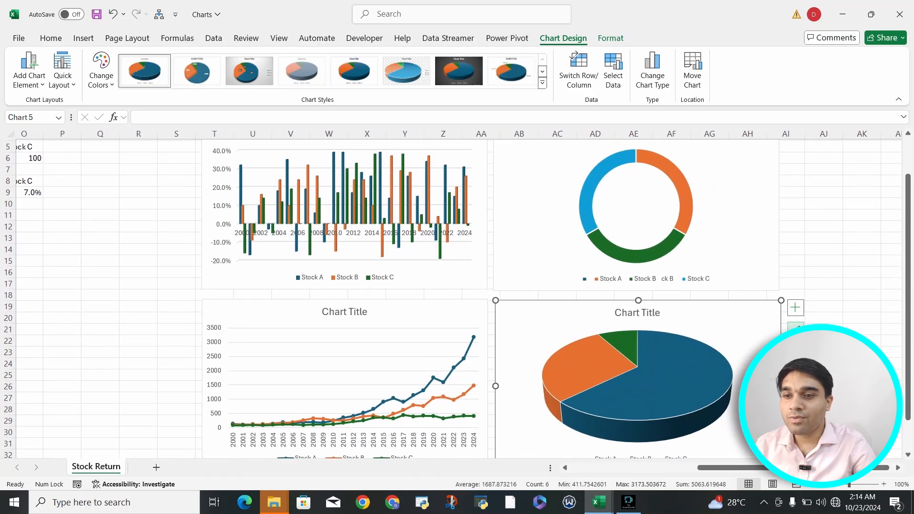
Make the 3-D pie chart slightly wider and shorter to fit the chart grid, and select the doughnut chart.
scroll(605, 341, down, 3)
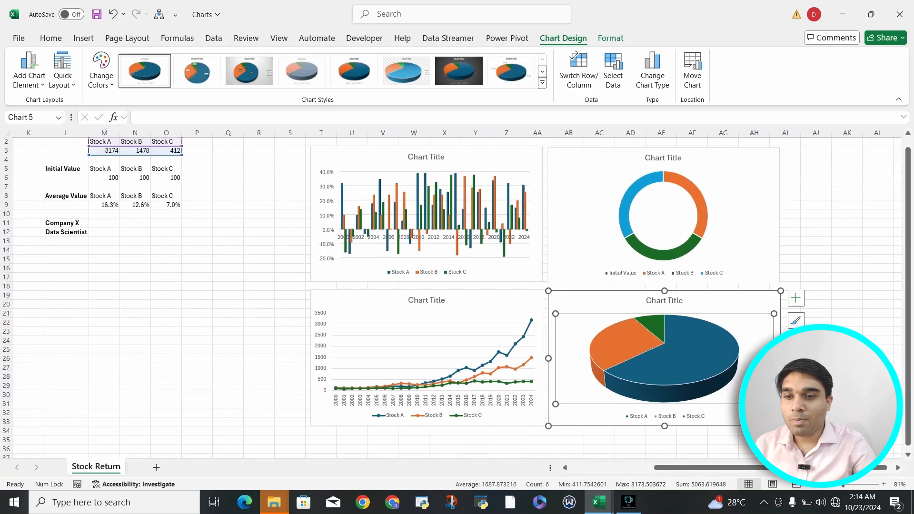
mouse_move(781, 426)
mouse_down()
mouse_move(782, 411)
mouse_move(785, 424)
mouse_up()
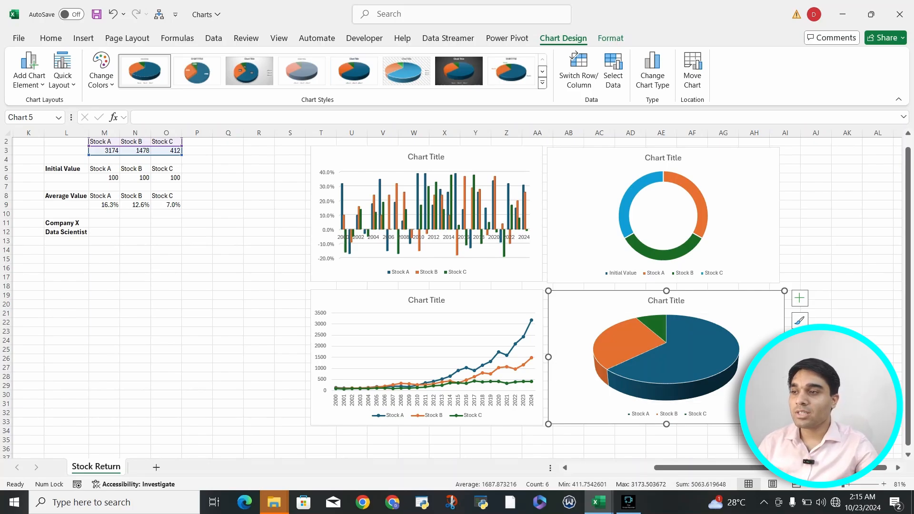
scroll(452, 297, up, 1)
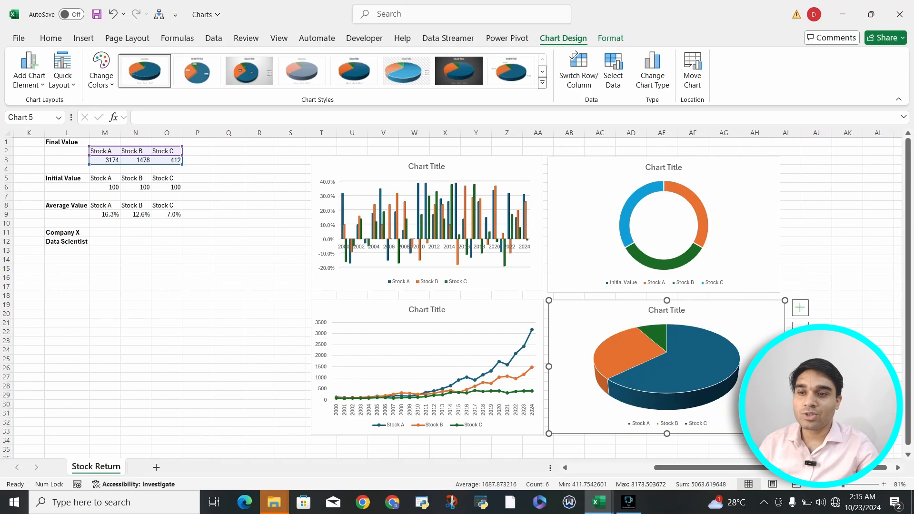
click(738, 210)
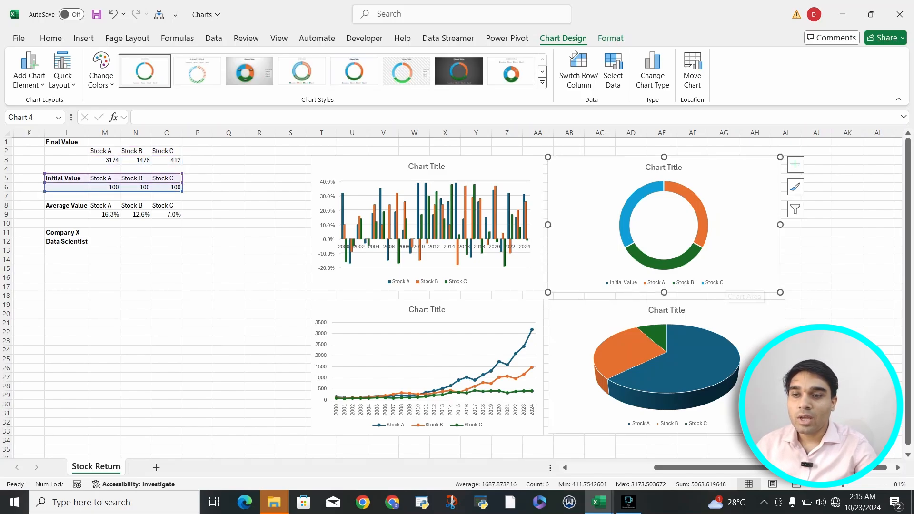
Explode the 3-D pie chart of final values by pulling the large Stock A slice away from the Stock B and Stock C slices.
click(743, 318)
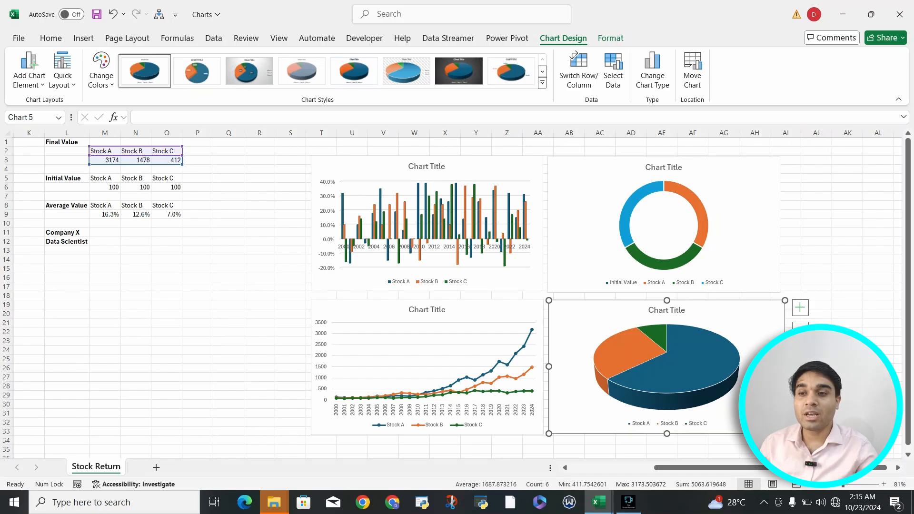
click(676, 367)
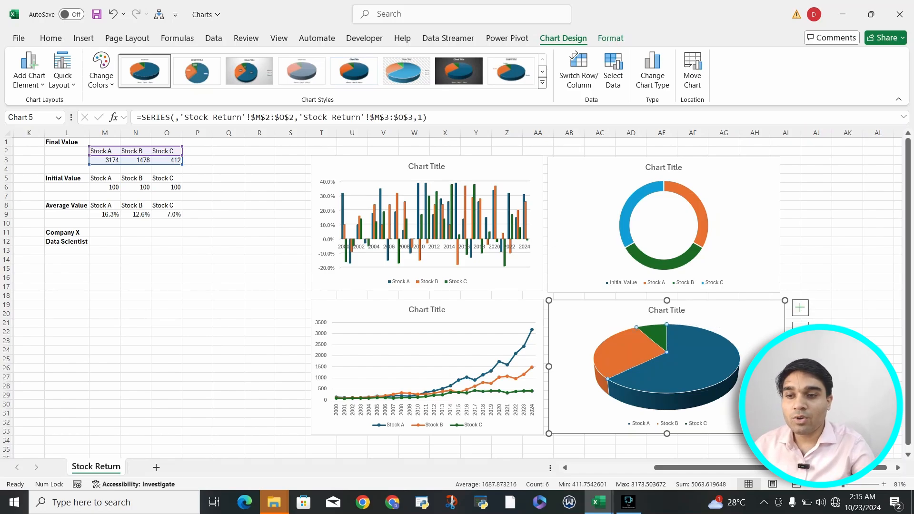
drag(676, 367, 699, 374)
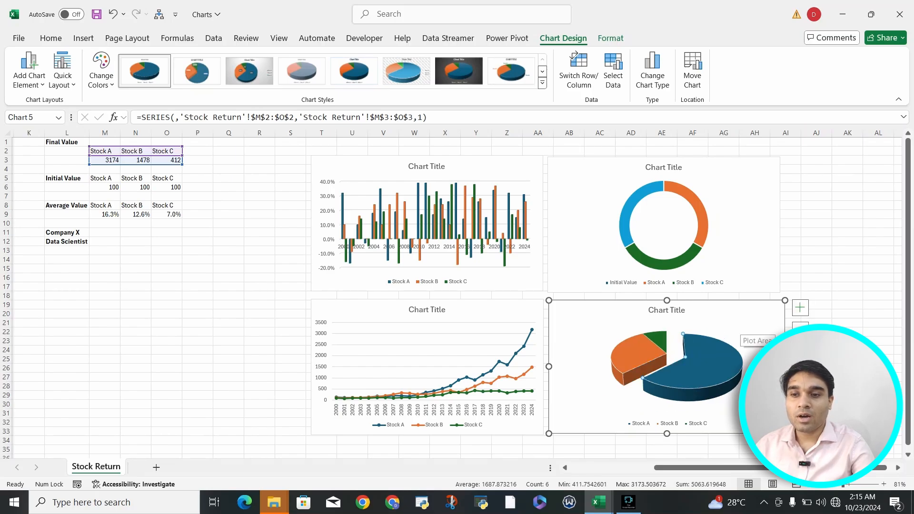
drag(722, 365, 753, 360)
click(736, 336)
click(724, 354)
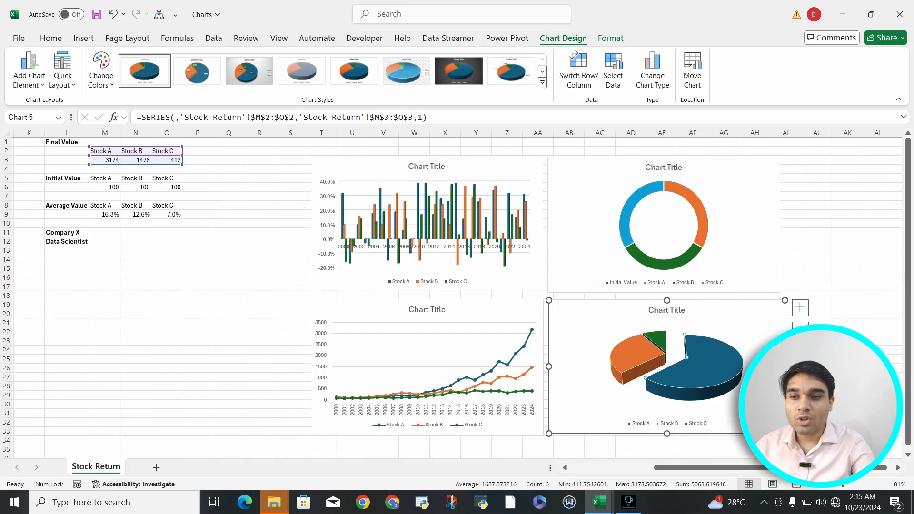
click(760, 364)
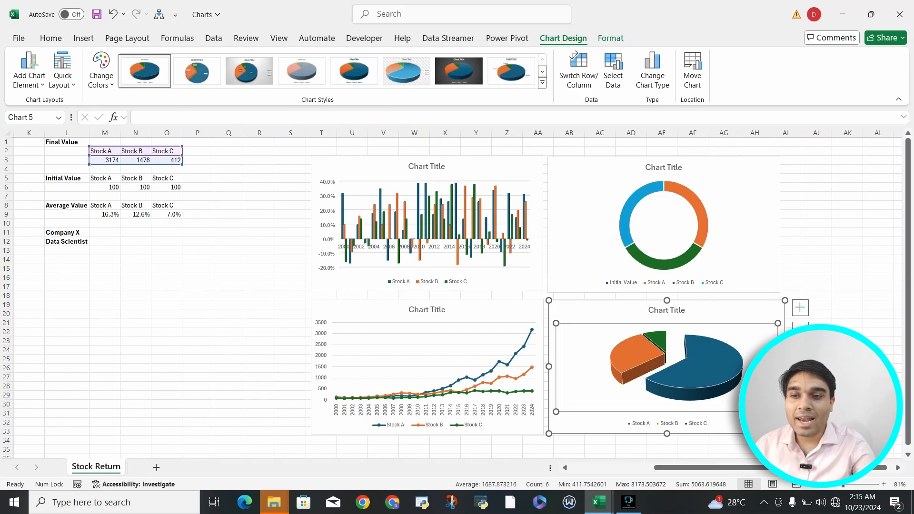
click(750, 307)
Examine the exploded 3-D pie chart up close and compare it with the other three charts in the grid.
ctrl+scroll(667, 367, up, 4)
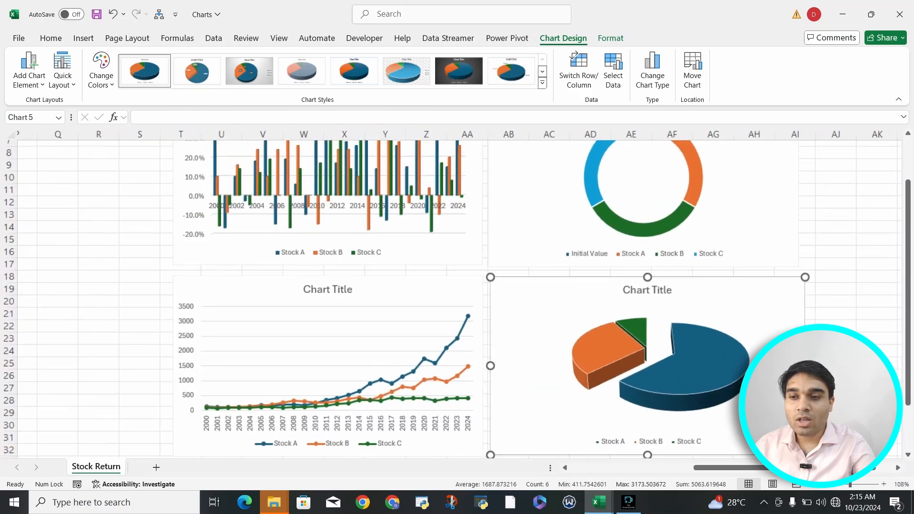
scroll(743, 378, down, 1)
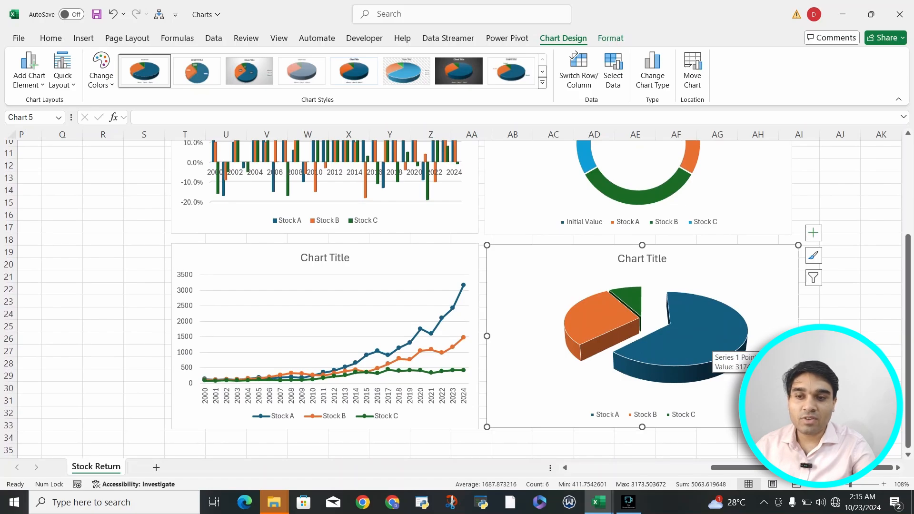
click(712, 341)
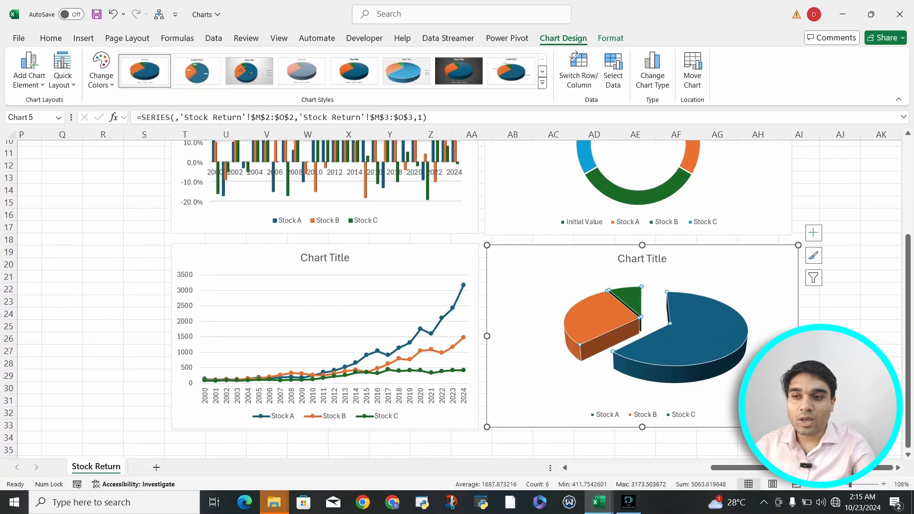
scroll(452, 300, up, 2)
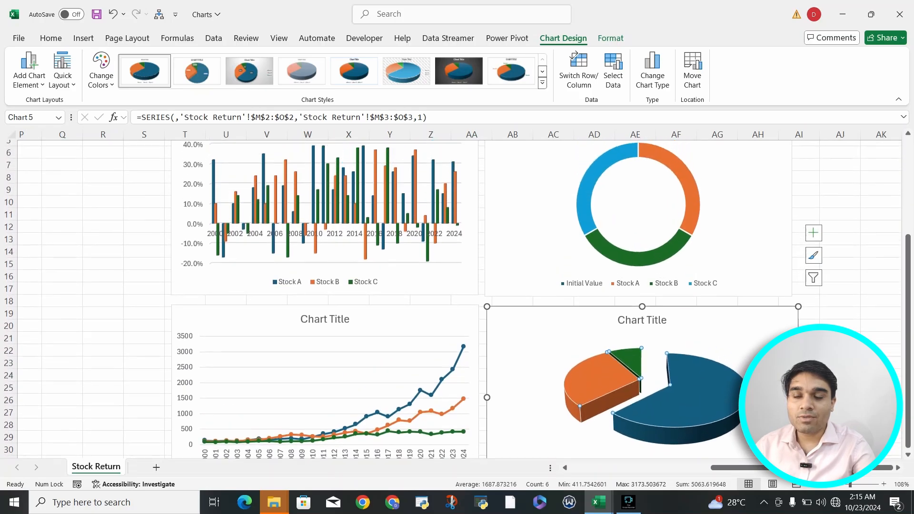
scroll(691, 248, down, 2)
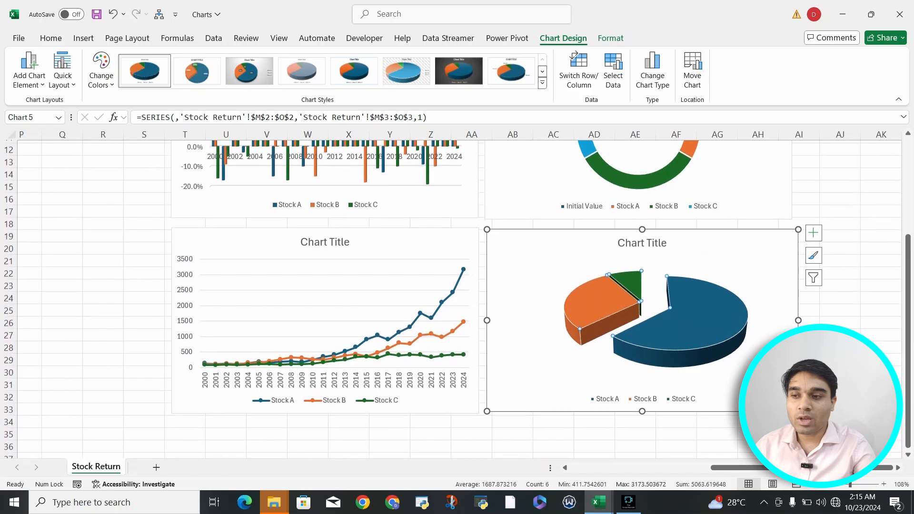
scroll(453, 291, up, 3)
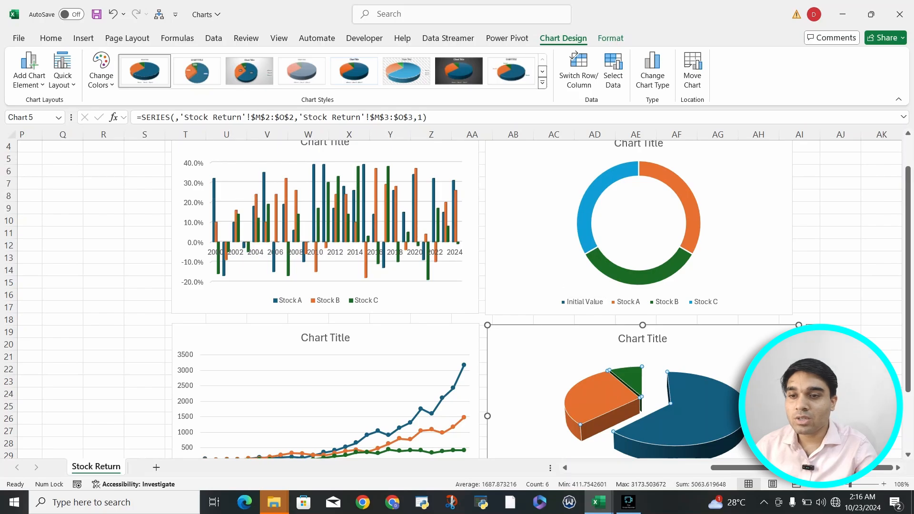
click(806, 258)
scroll(806, 258, down, 1)
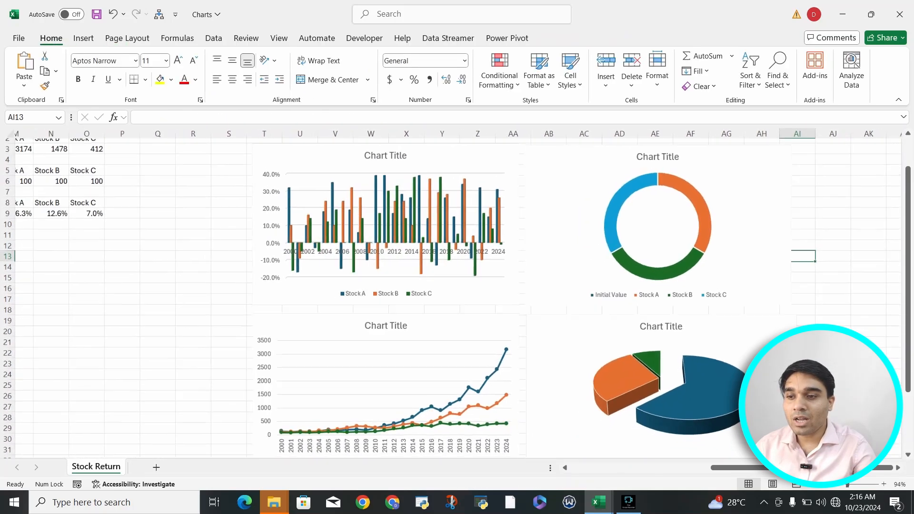
scroll(805, 257, down, 2)
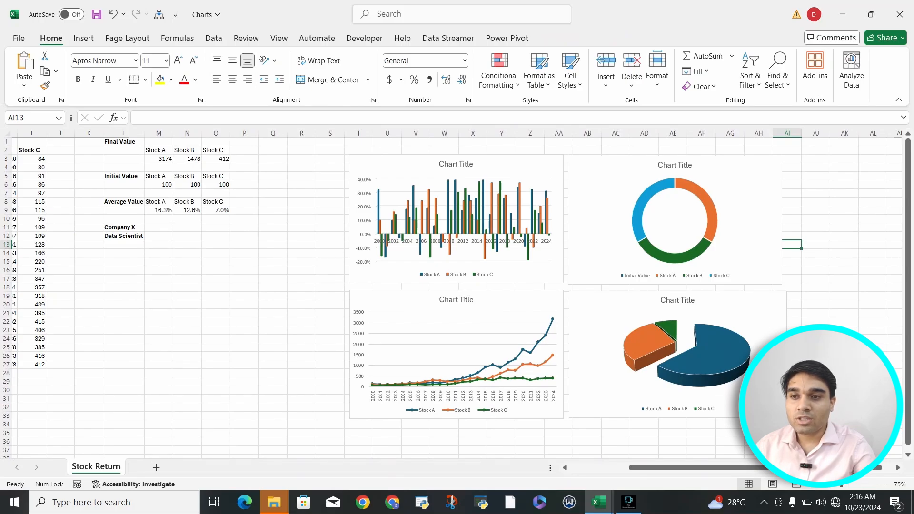
Check which source data the doughnut, 3-D pie and yearly returns column charts each use.
click(675, 221)
click(748, 210)
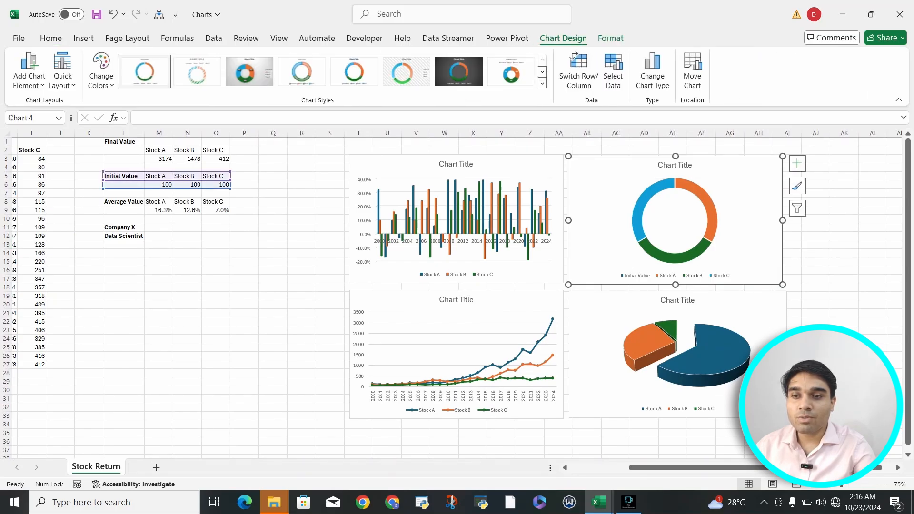
click(738, 309)
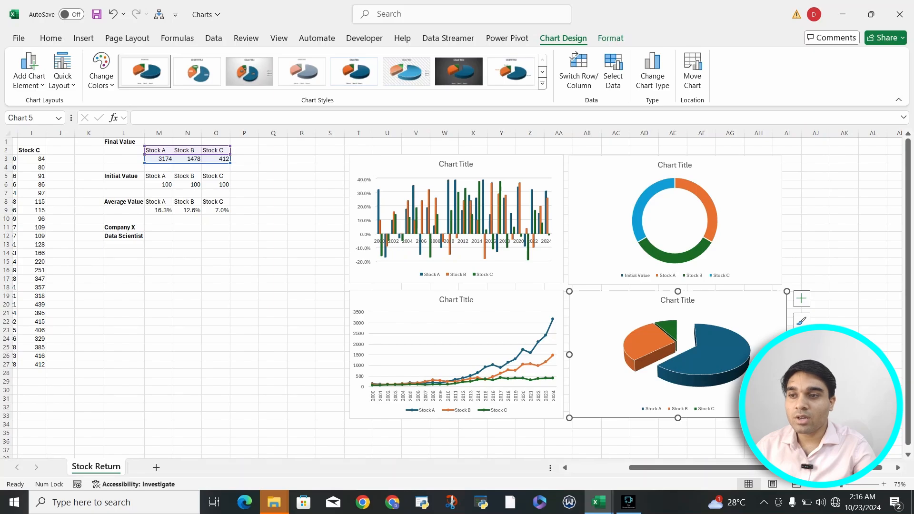
click(539, 165)
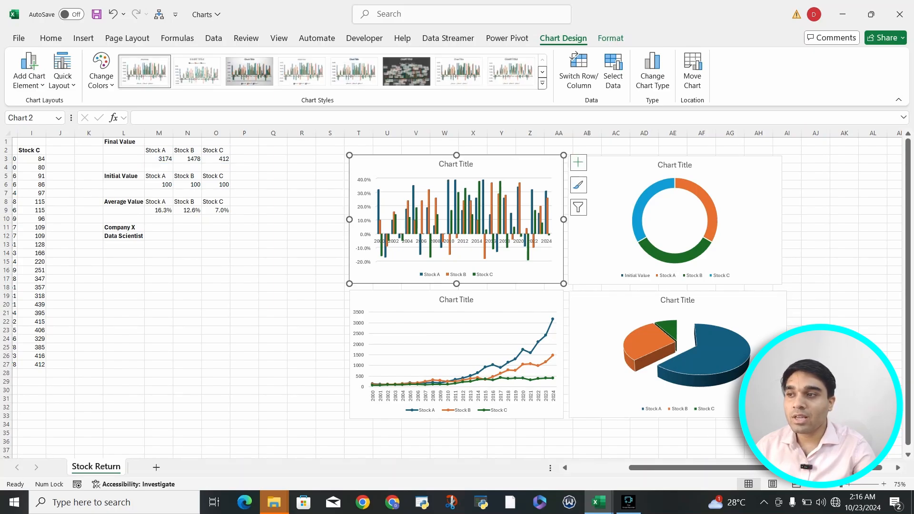
mouse_move(429, 214)
click(273, 201)
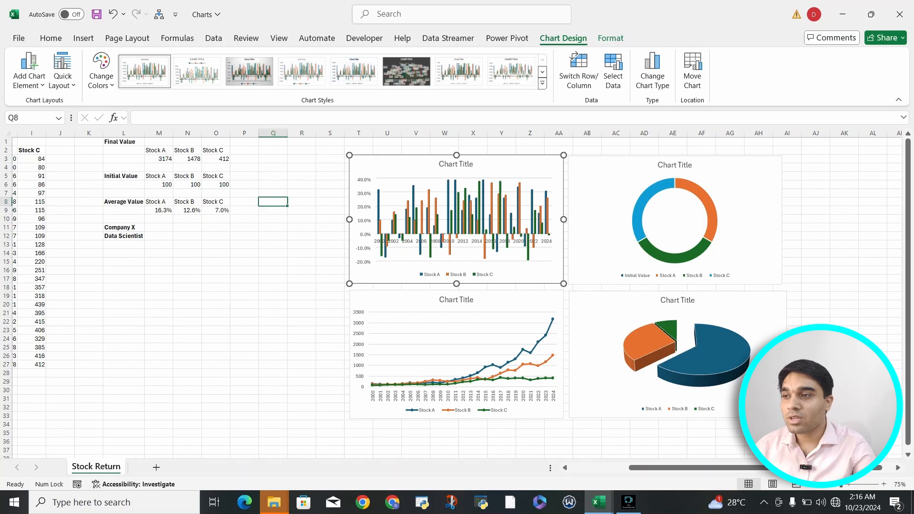
Inspect the average value data in M8:O9 and the AVERAGE formula for Stock A in M9.
scroll(274, 202, left, 1)
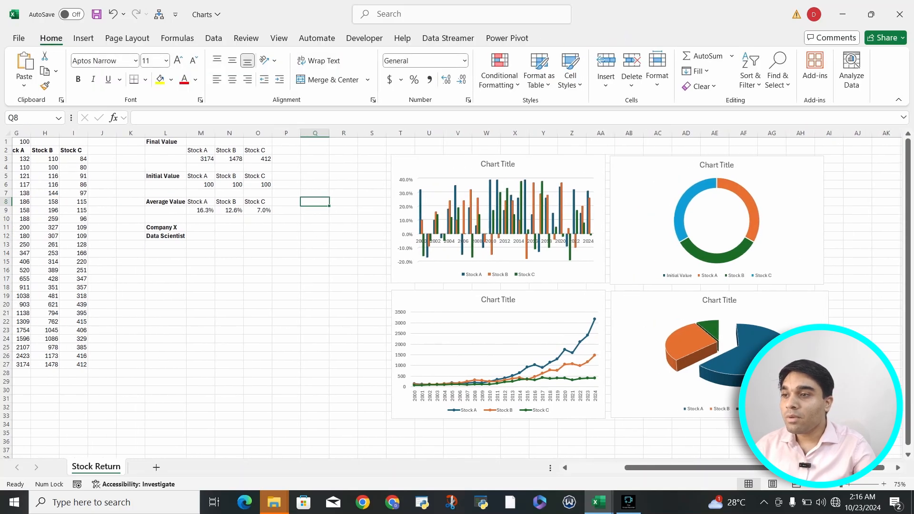
click(84, 39)
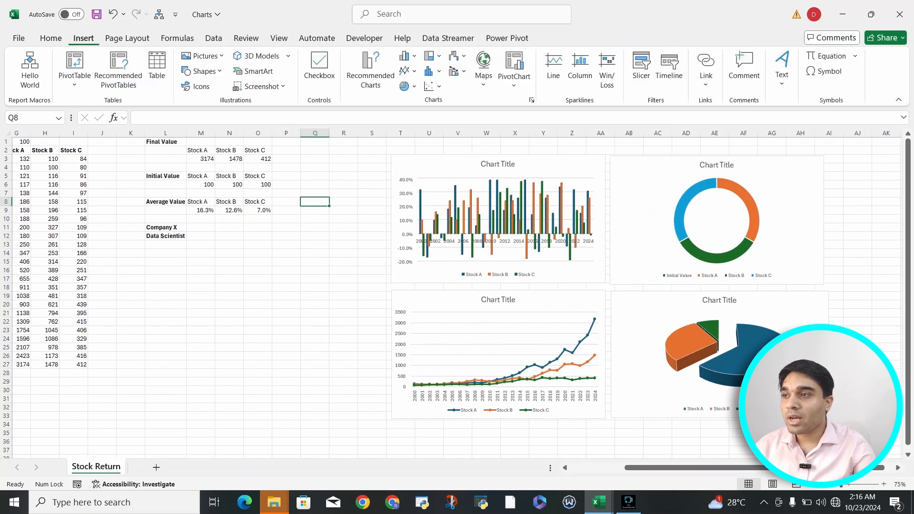
click(201, 202)
drag(201, 202, 258, 210)
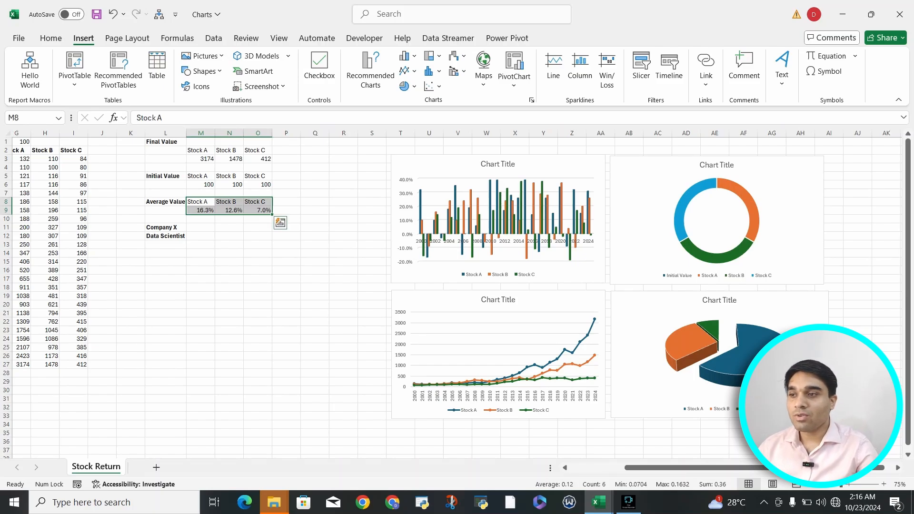
click(201, 210)
scroll(451, 293, left, 3)
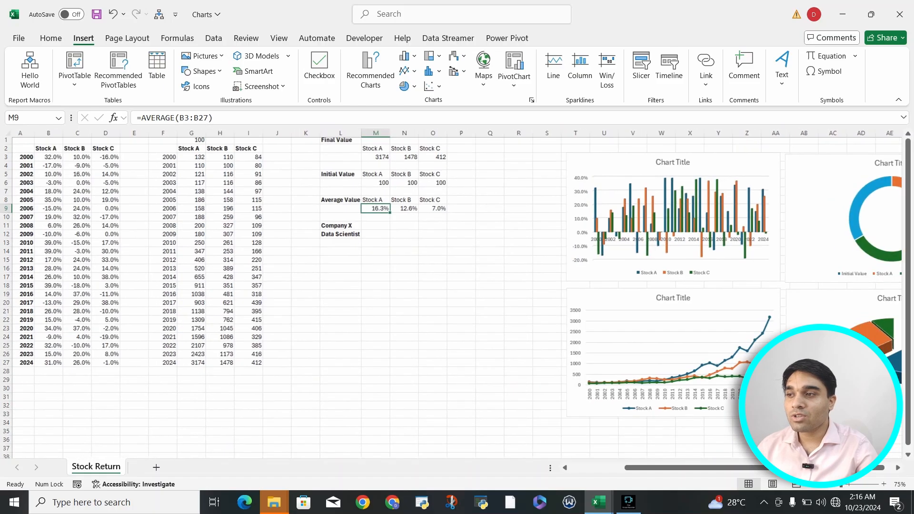
key(F2)
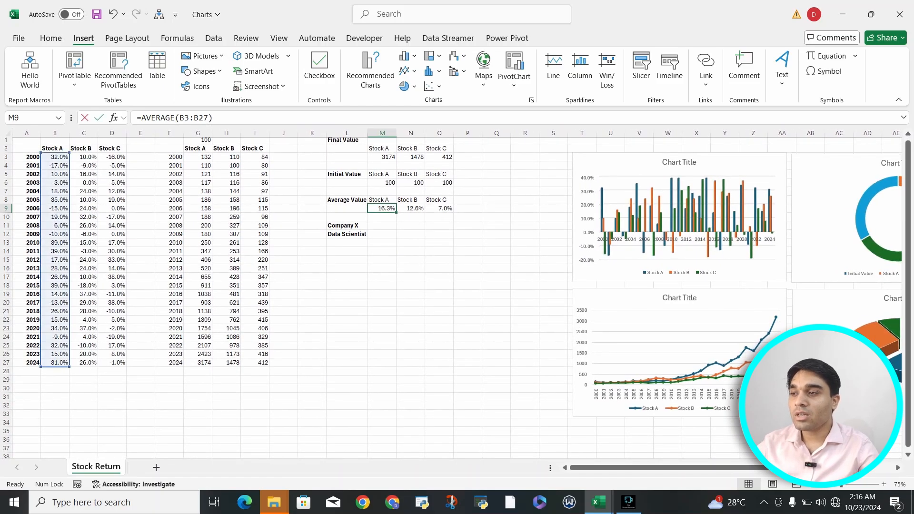
key(Return)
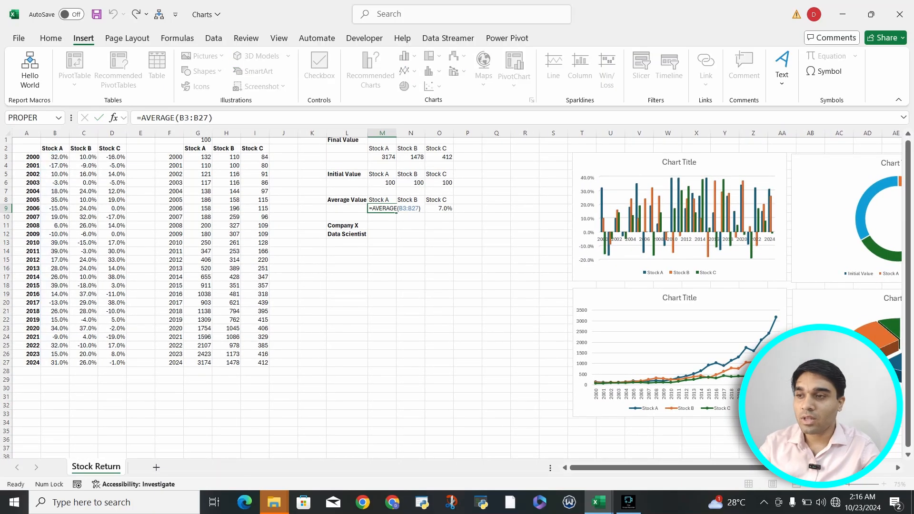
Insert a Clustered Bar chart from the average values of Stocks A, B and C in M8:O9.
drag(382, 200, 439, 208)
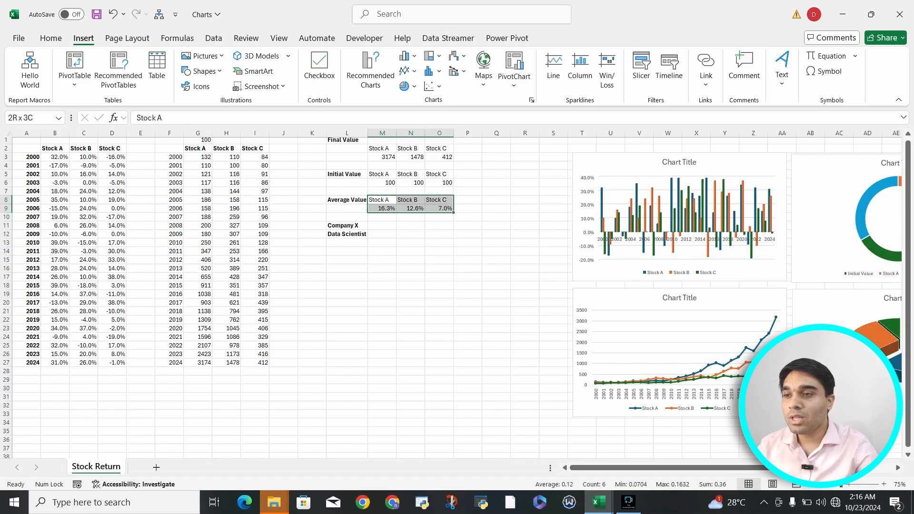
click(371, 71)
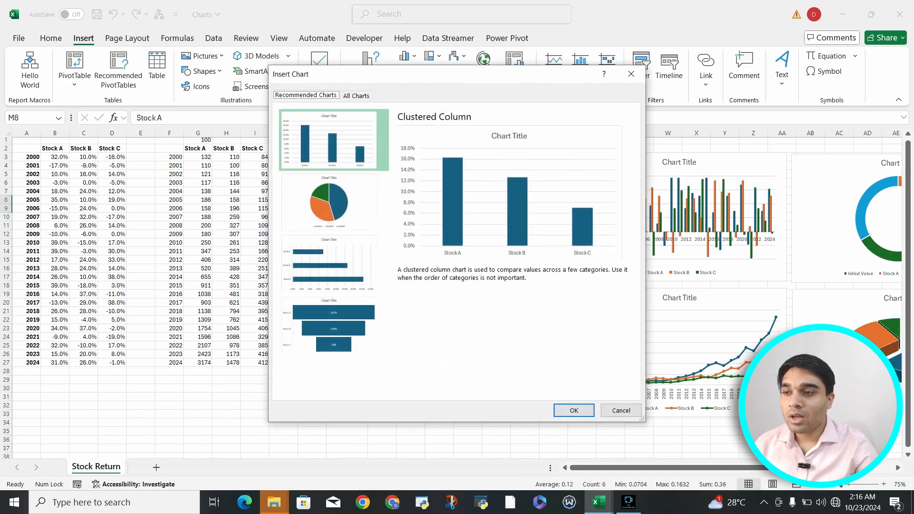
click(356, 96)
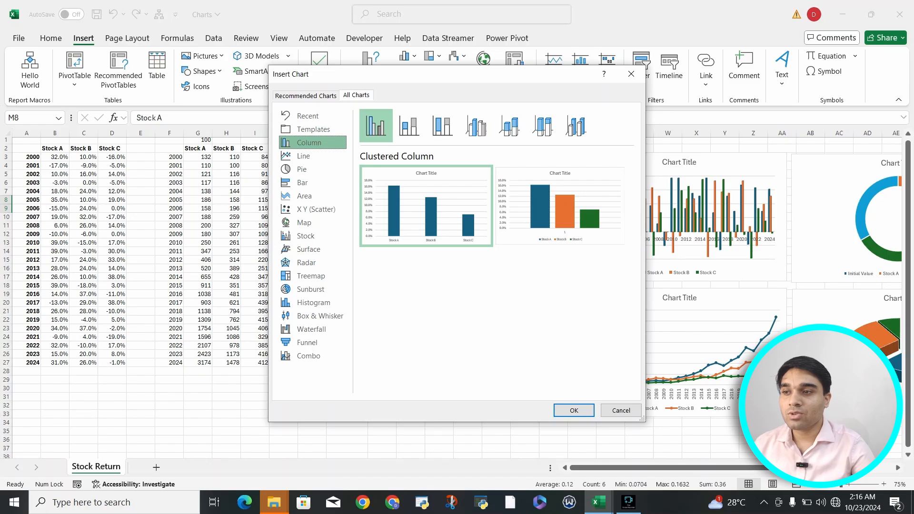
key(Down)
key(Down)
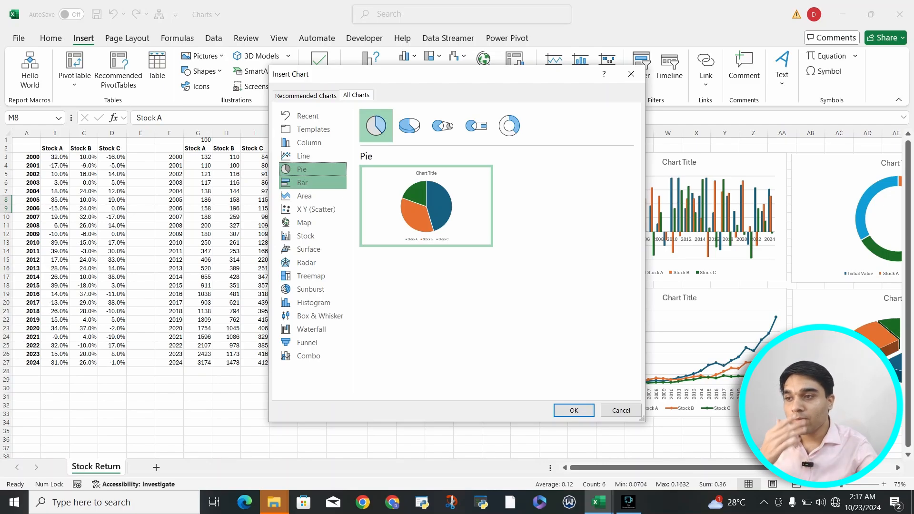
click(313, 183)
mouse_move(426, 206)
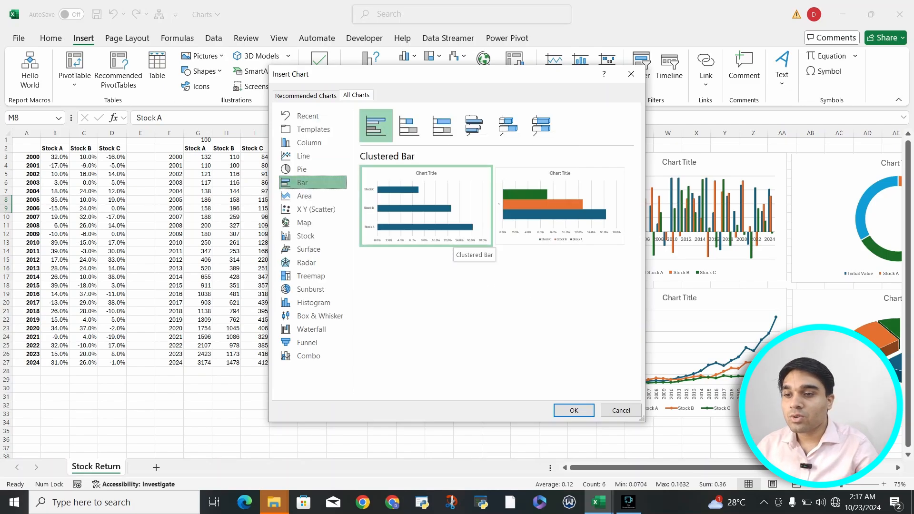
click(574, 411)
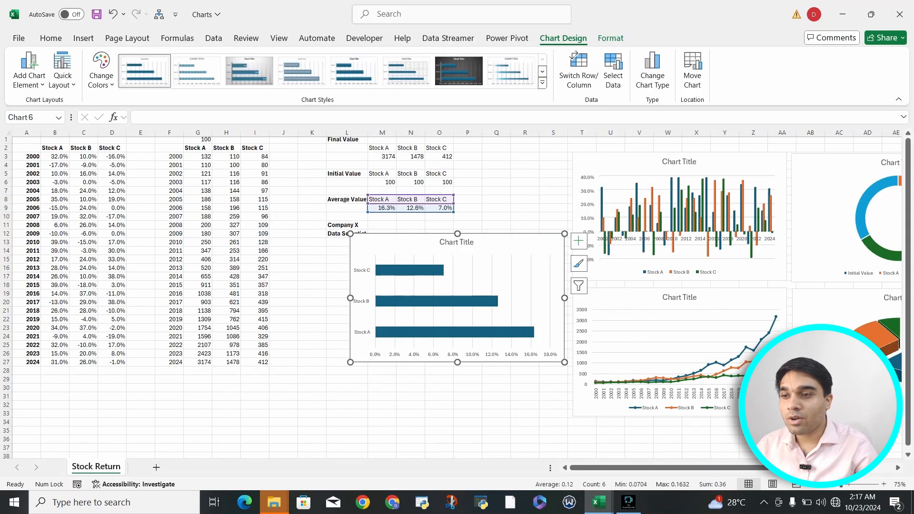
Move the average value bar chart beside the doughnut chart, aligned with the top row of the chart grid.
drag(515, 248, 812, 262)
scroll(812, 262, right, 3)
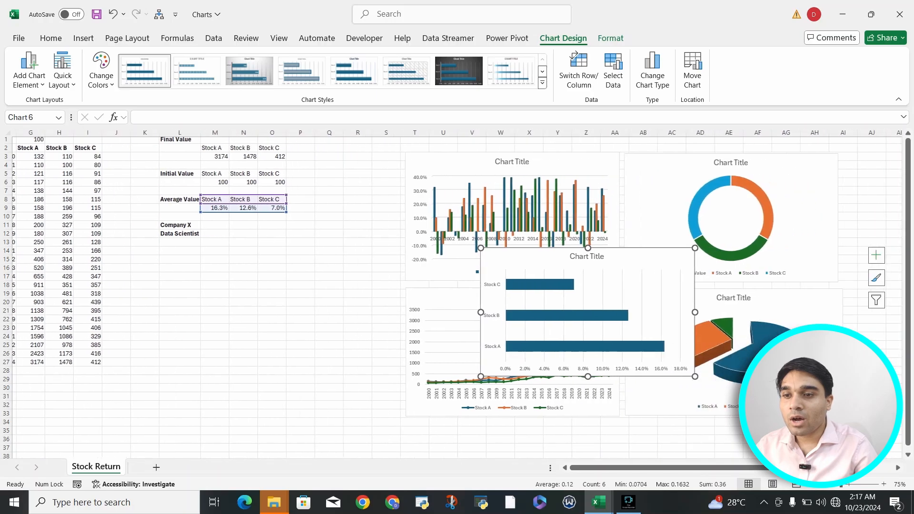
click(510, 241)
click(510, 256)
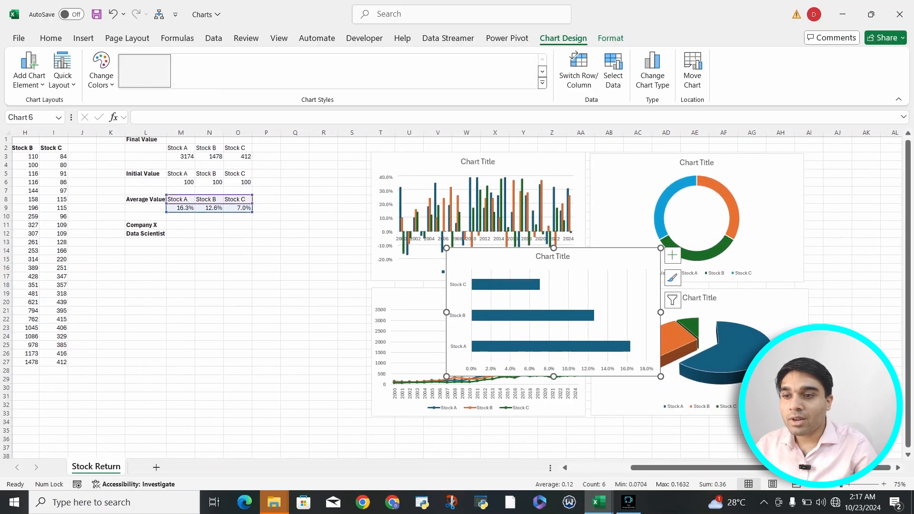
scroll(457, 300, right, 1)
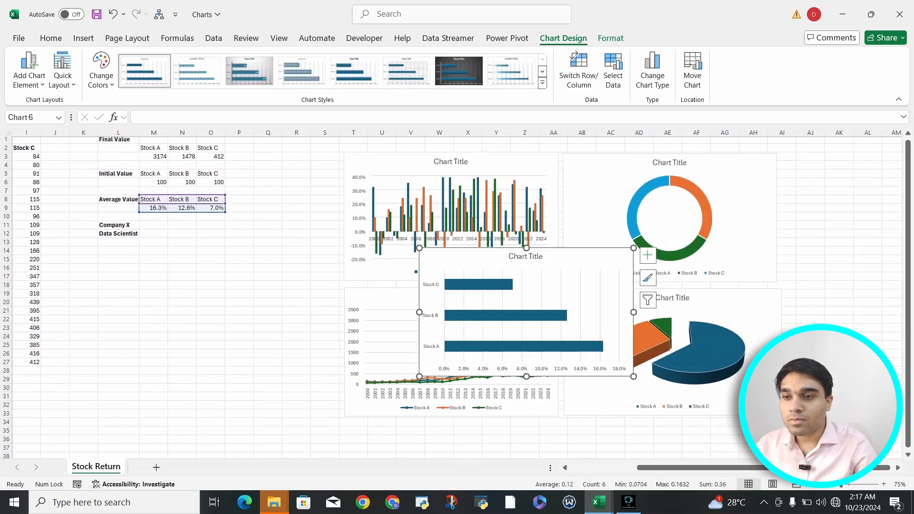
scroll(457, 301, right, 1)
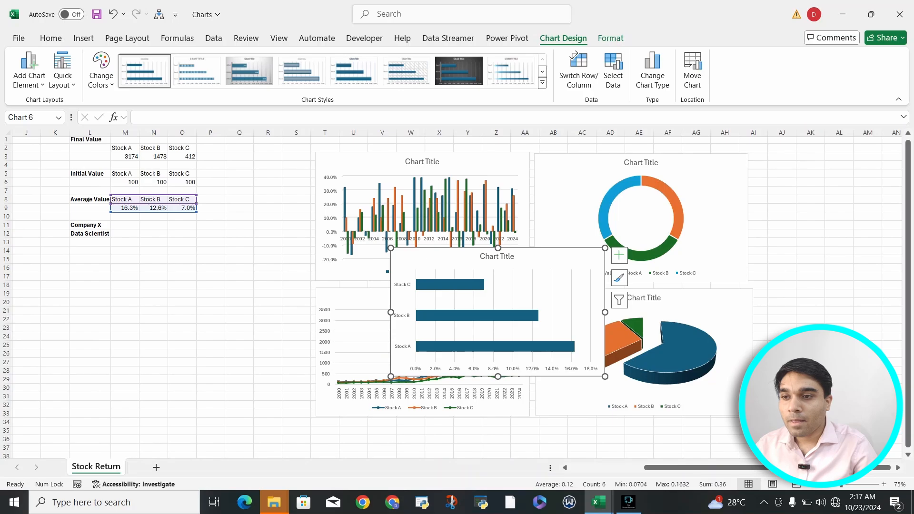
scroll(457, 301, right, 5)
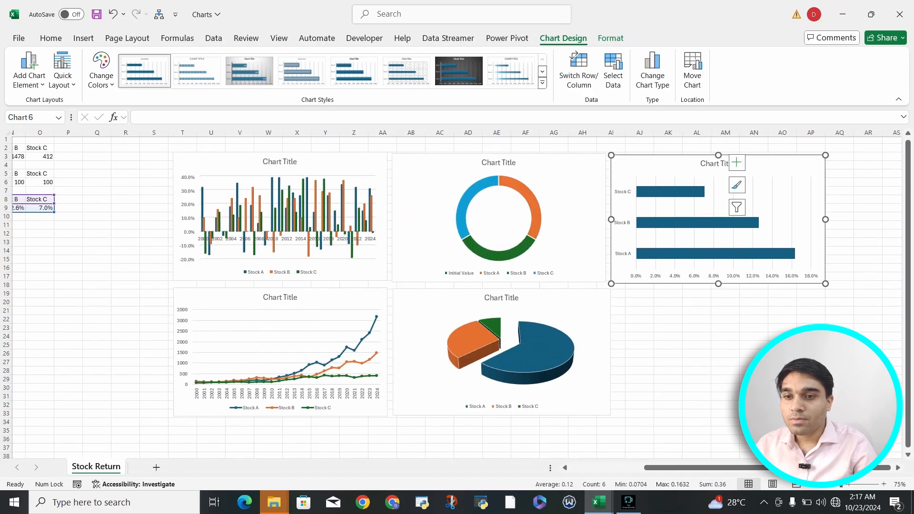
click(812, 277)
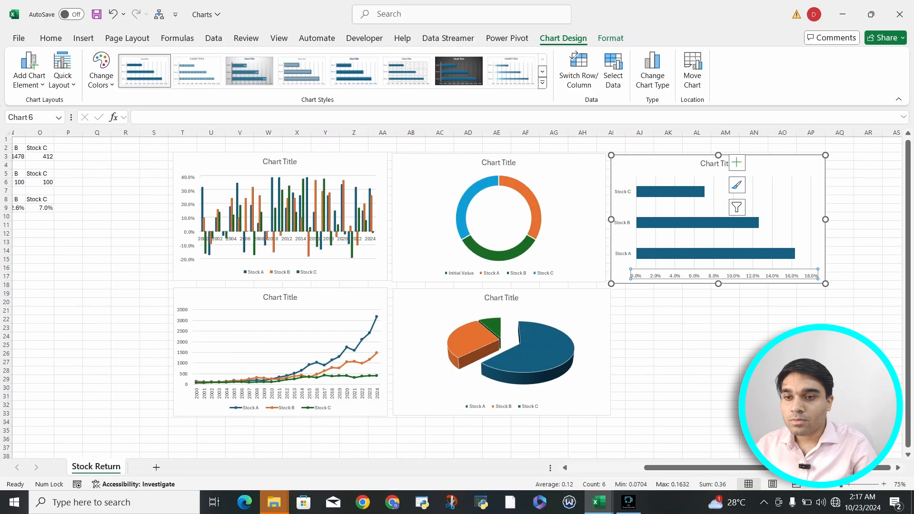
Nudge the average value bar chart slightly upward into line with the doughnut chart and deselect it.
mouse_move(805, 167)
mouse_down()
mouse_move(819, 166)
mouse_move(805, 166)
mouse_up()
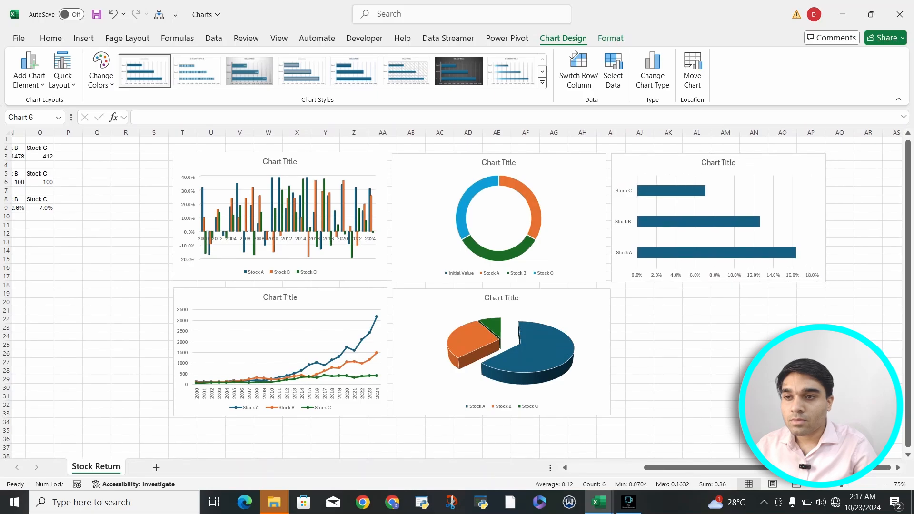
click(668, 320)
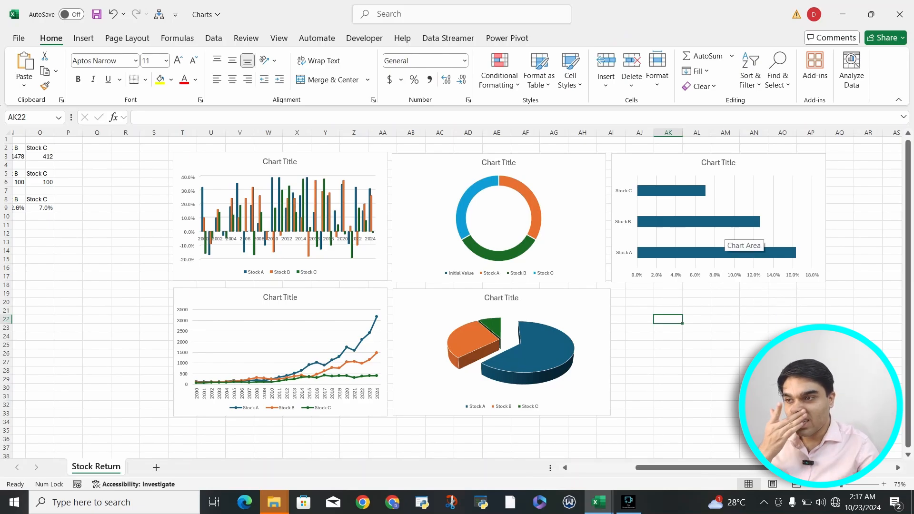
Preview the Clustered Bar and Area chart types for the average values in M8:O9, without inserting a chart.
click(84, 38)
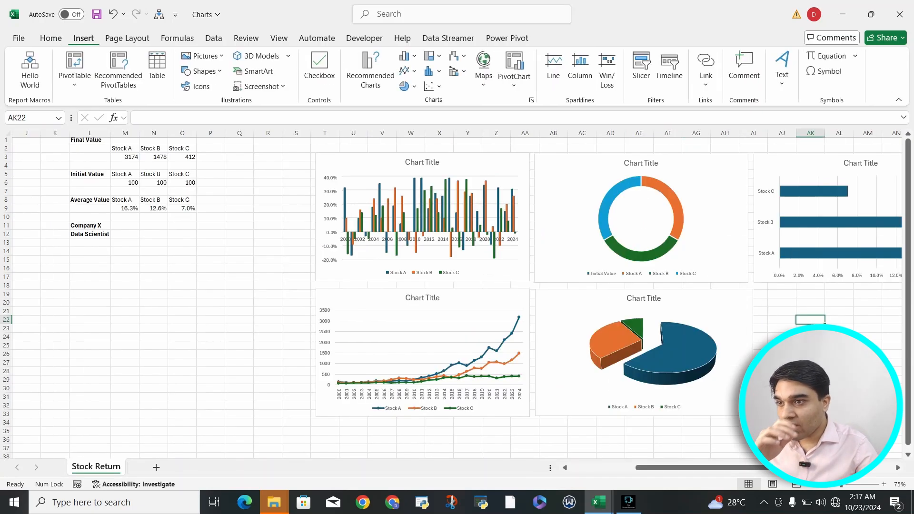
click(154, 217)
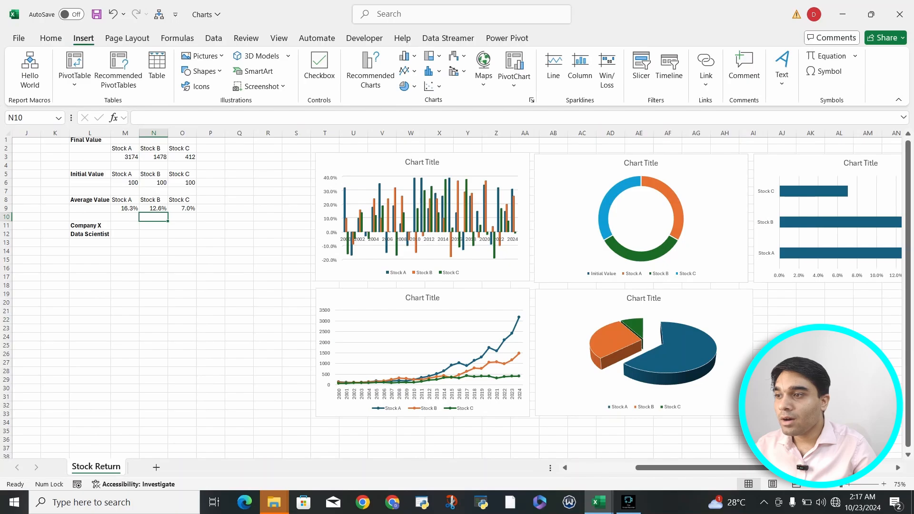
drag(125, 199, 183, 208)
click(370, 77)
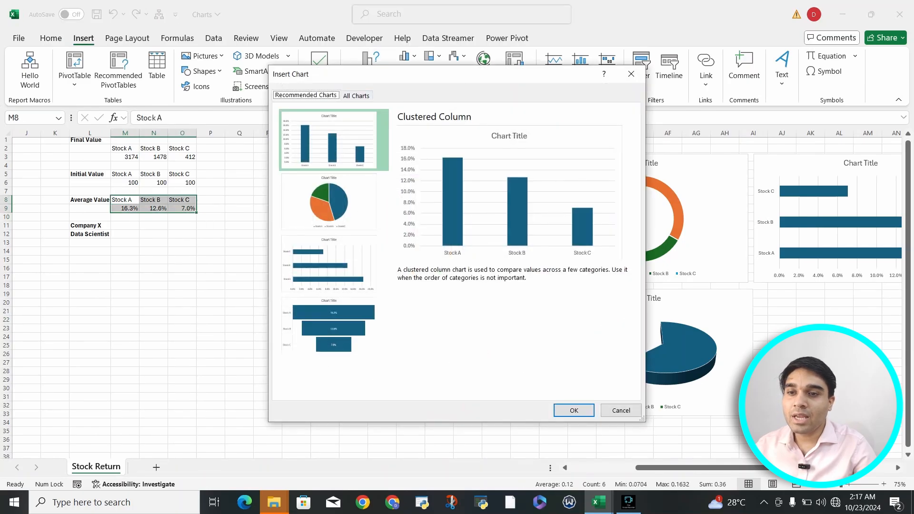
click(356, 95)
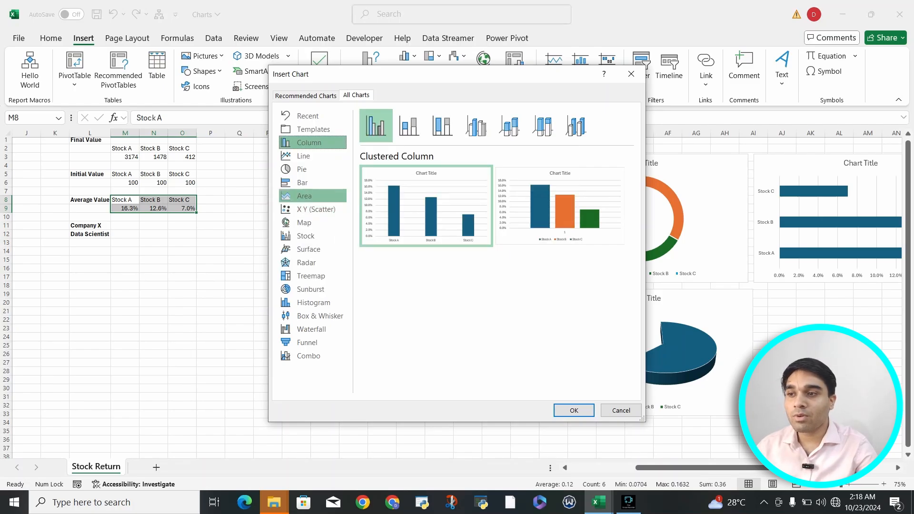
click(305, 183)
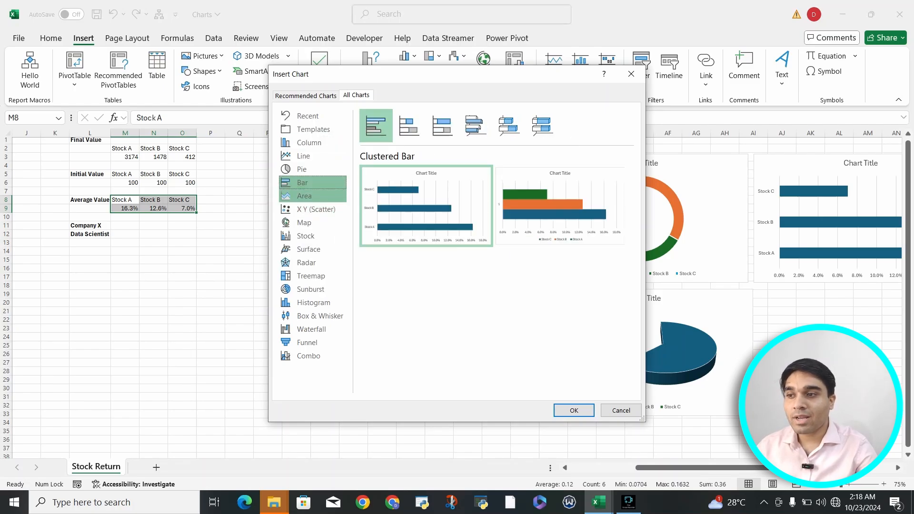
click(306, 196)
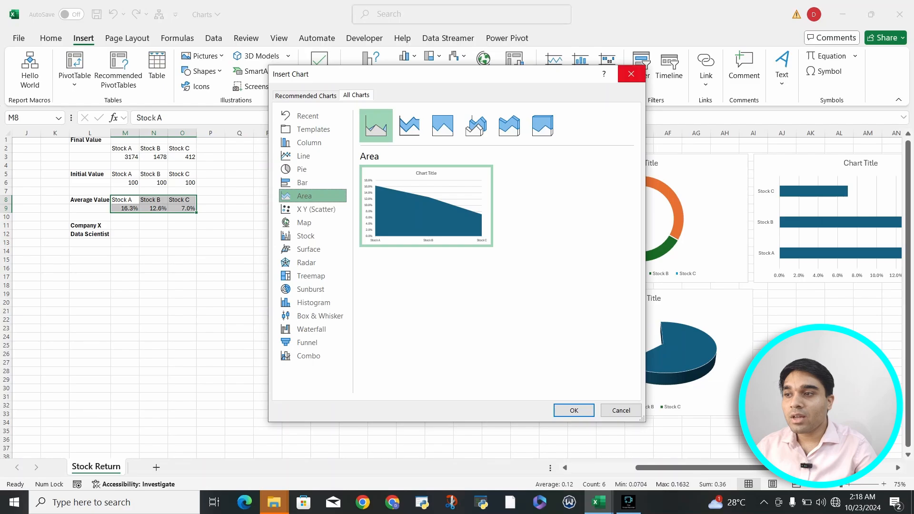
click(632, 74)
click(239, 234)
Compare the area chart subtypes for the investment growth data in F2:I27 and insert a 3-D Stacked Area chart.
scroll(457, 293, left, 3)
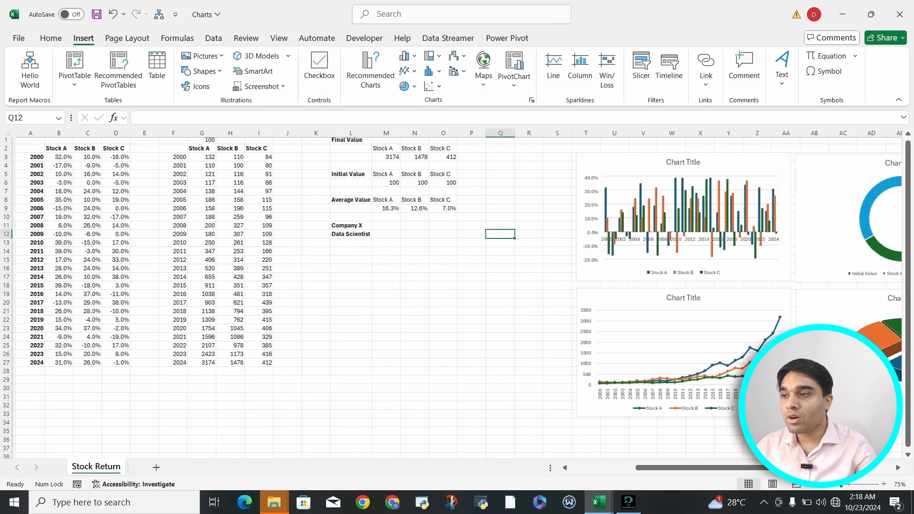
drag(170, 148, 255, 362)
click(370, 72)
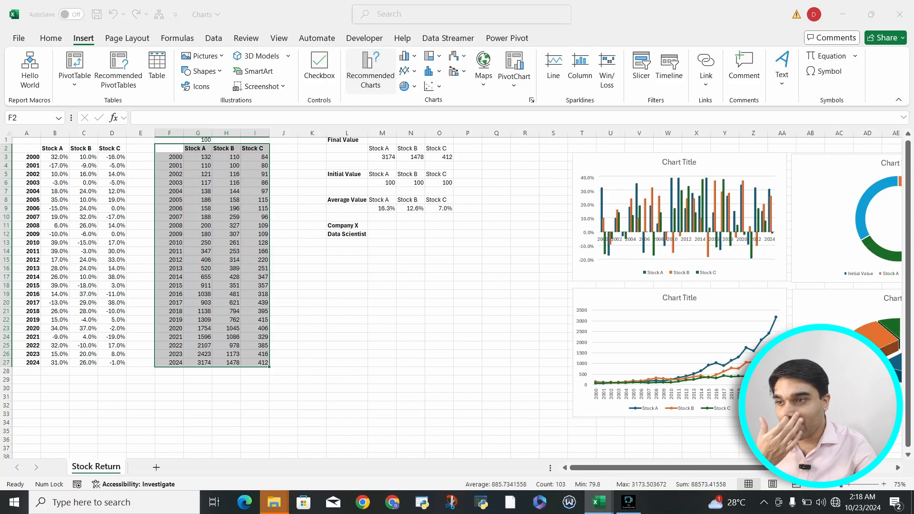
click(329, 202)
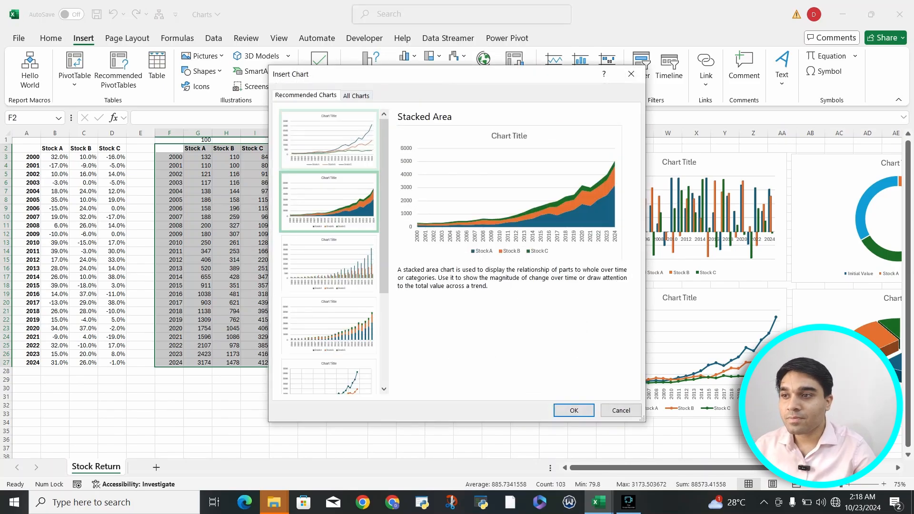
click(356, 95)
click(305, 197)
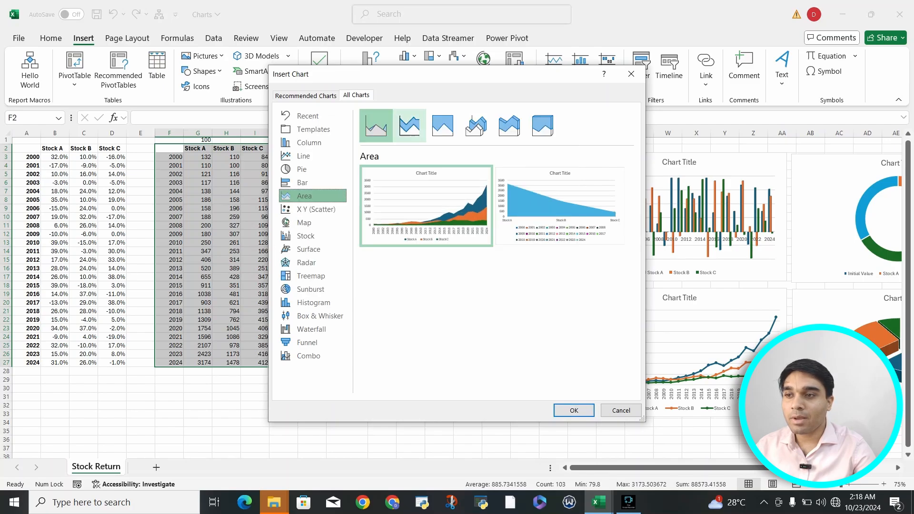
click(410, 126)
click(443, 126)
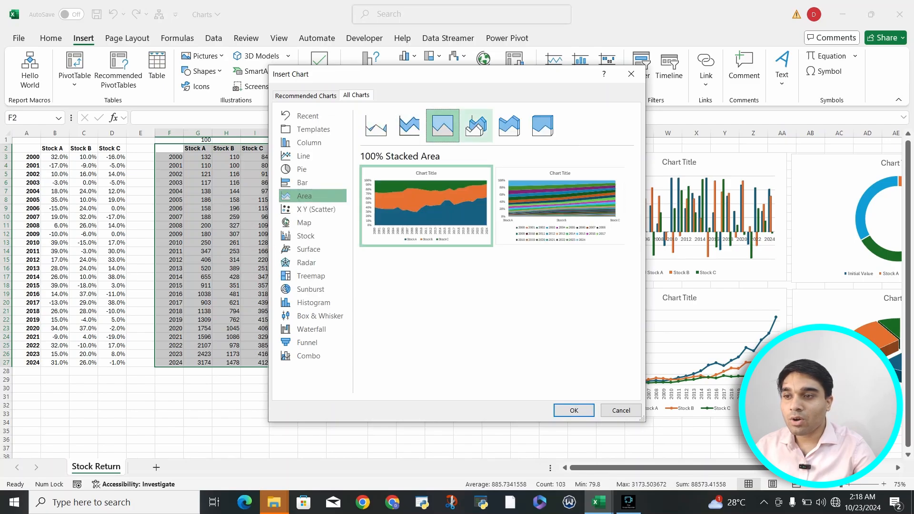
click(476, 126)
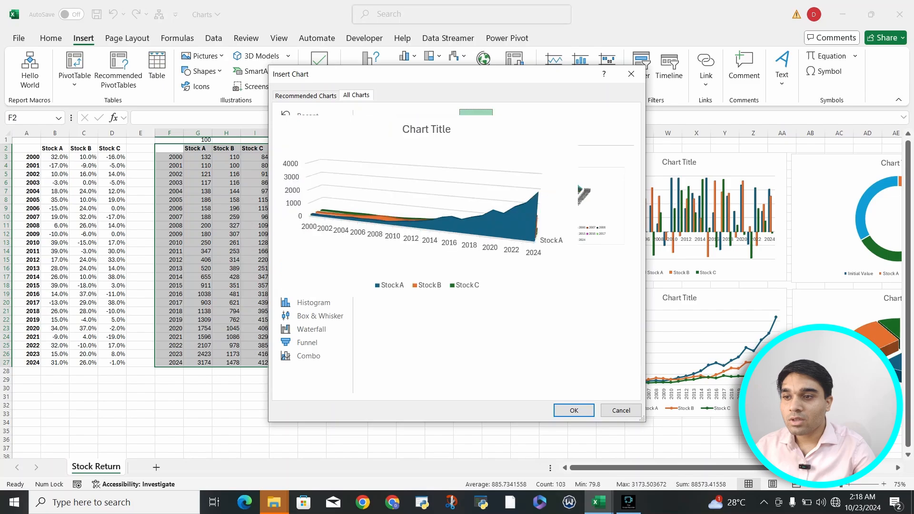
click(510, 126)
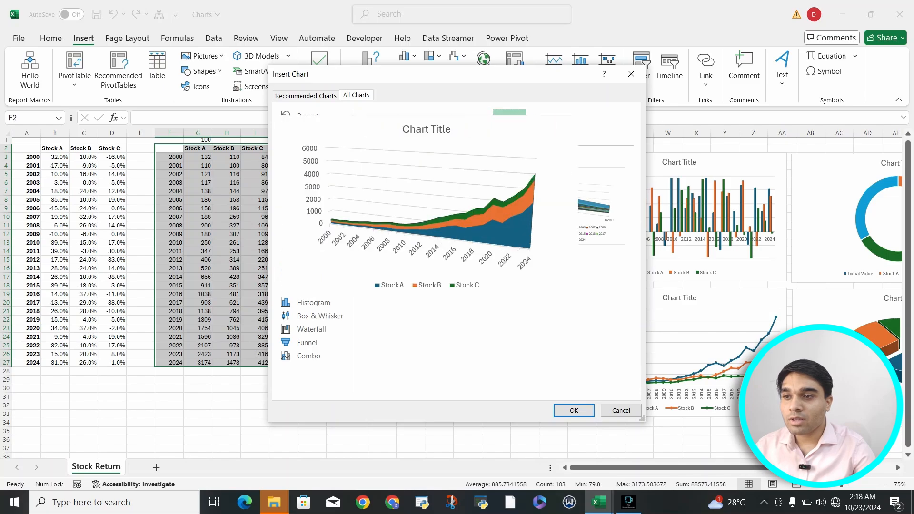
click(543, 126)
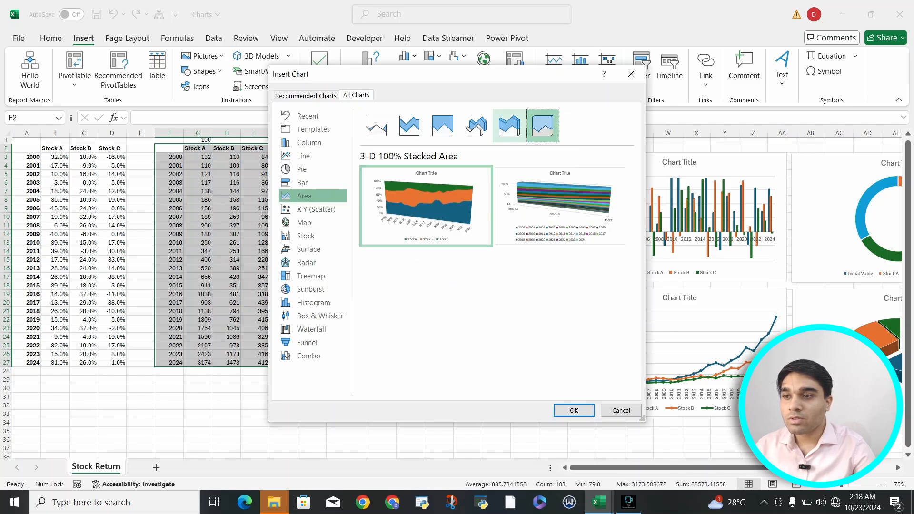
click(572, 411)
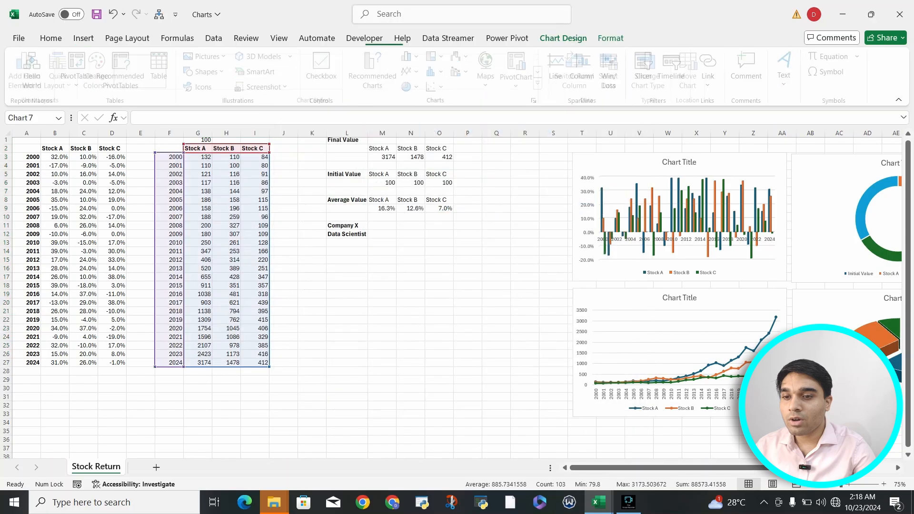
Move the 3-D Stacked Area chart over the investment growth line chart, below the yearly returns column chart.
drag(510, 249, 540, 296)
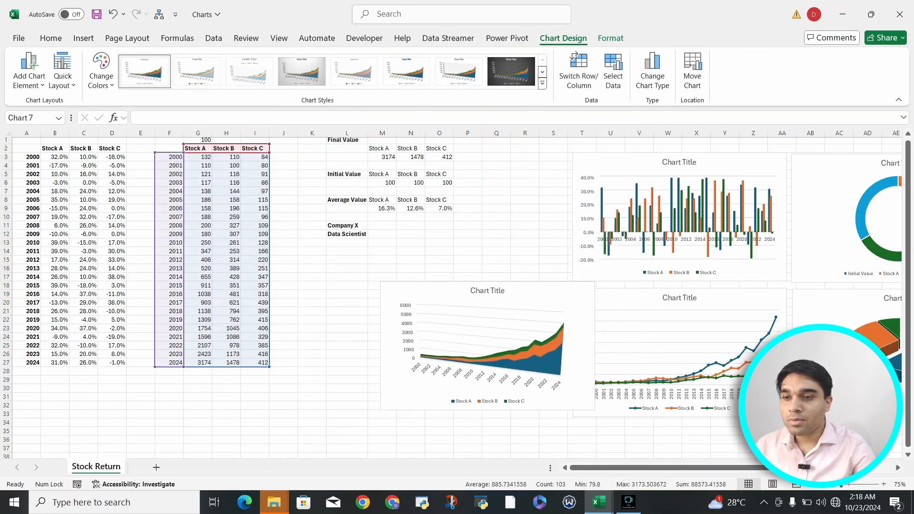
click(610, 312)
click(591, 329)
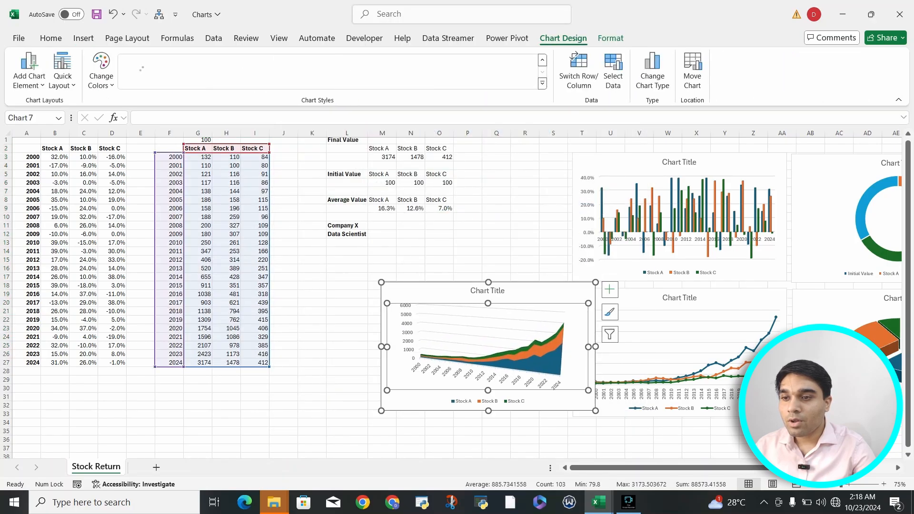
scroll(596, 324, right, 5)
scroll(595, 322, left, 1)
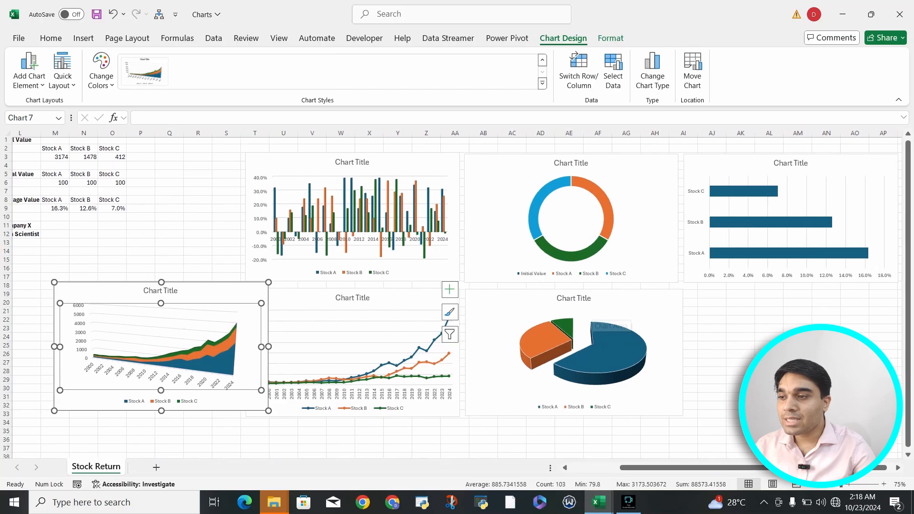
click(229, 292)
drag(228, 292, 422, 299)
click(439, 325)
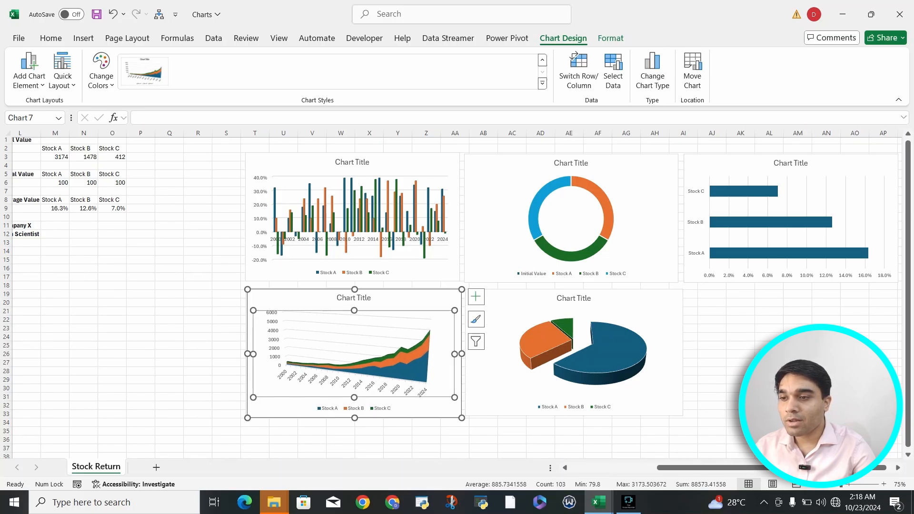
Delete the 3-D Stacked Area chart and the investment growth line chart below the yearly returns column chart.
click(428, 300)
drag(429, 300, 230, 297)
click(424, 304)
key(Delete)
click(291, 302)
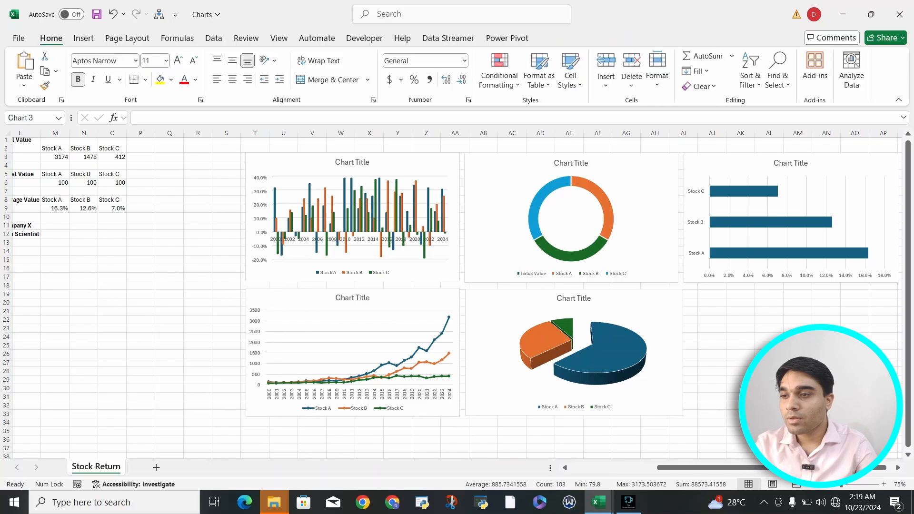
key(Delete)
Preview the Area, 3-D Stacked Area and 3-D Area charts for the investment growth data in F2:I27, without inserting one.
scroll(290, 303, left, 5)
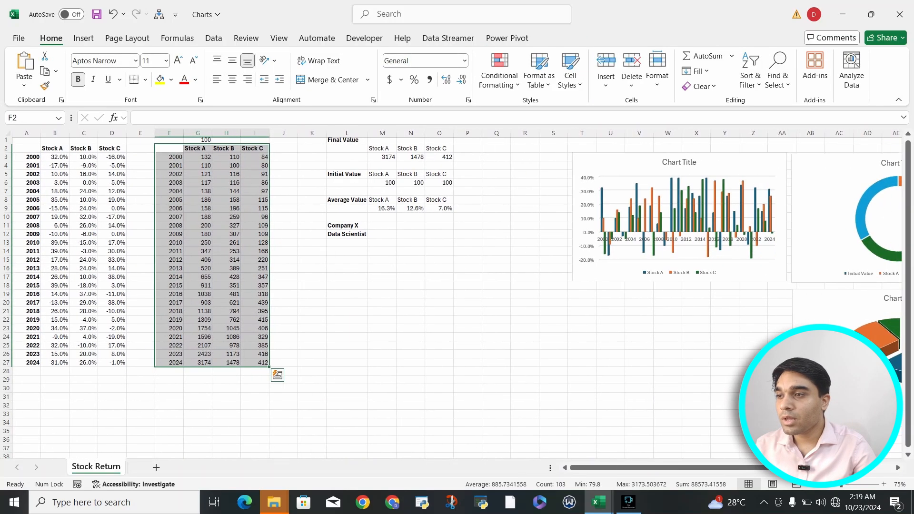
click(198, 175)
drag(169, 148, 254, 362)
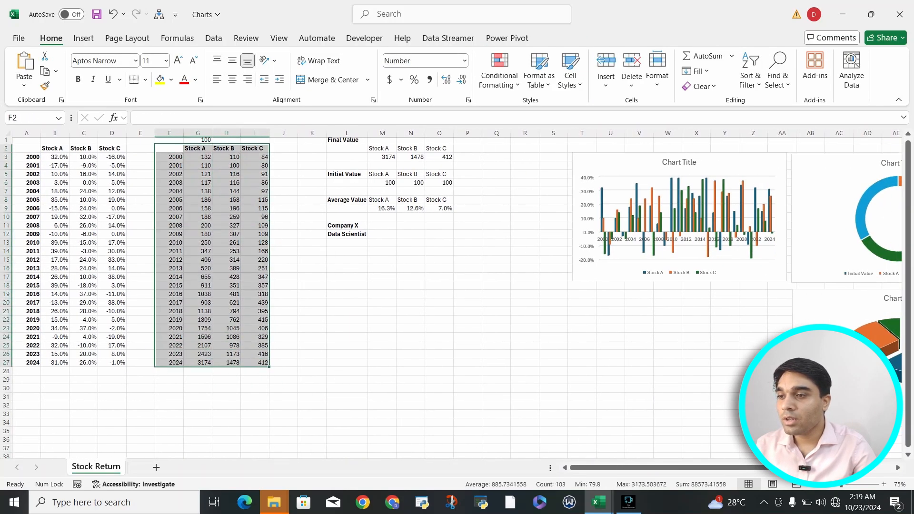
click(84, 38)
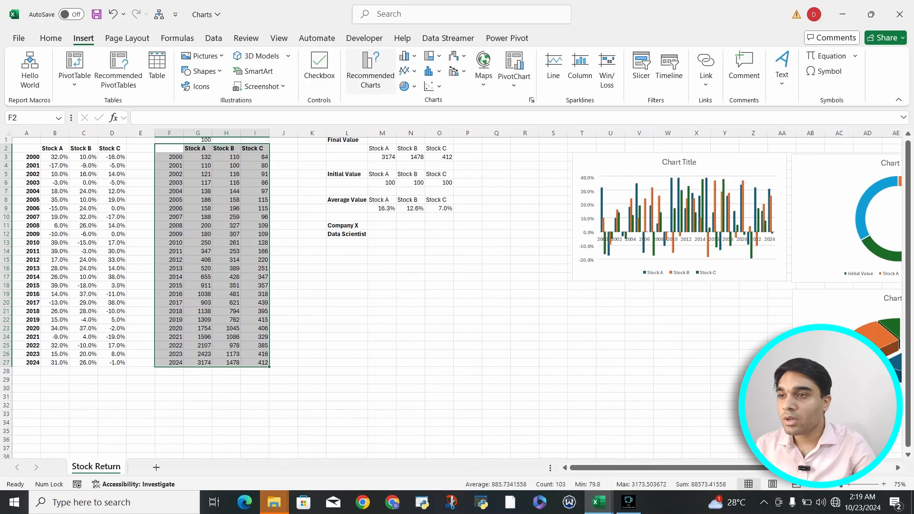
click(371, 72)
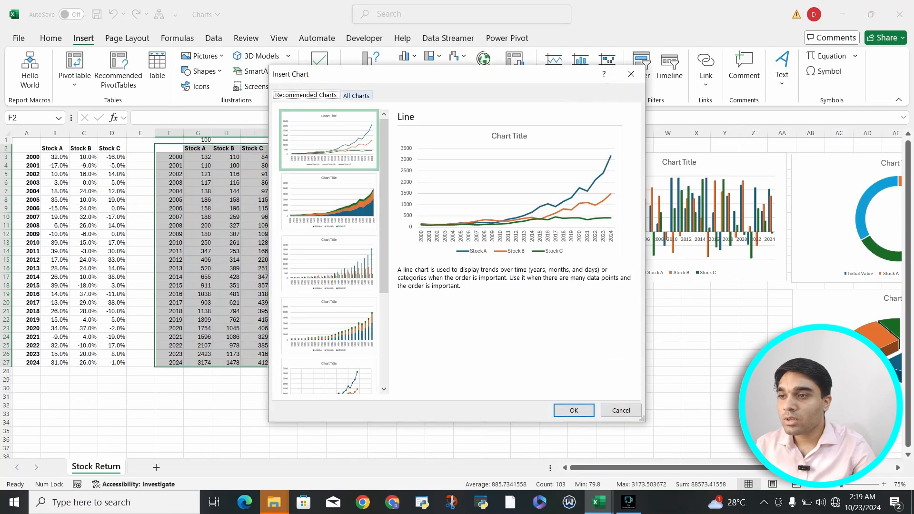
click(356, 95)
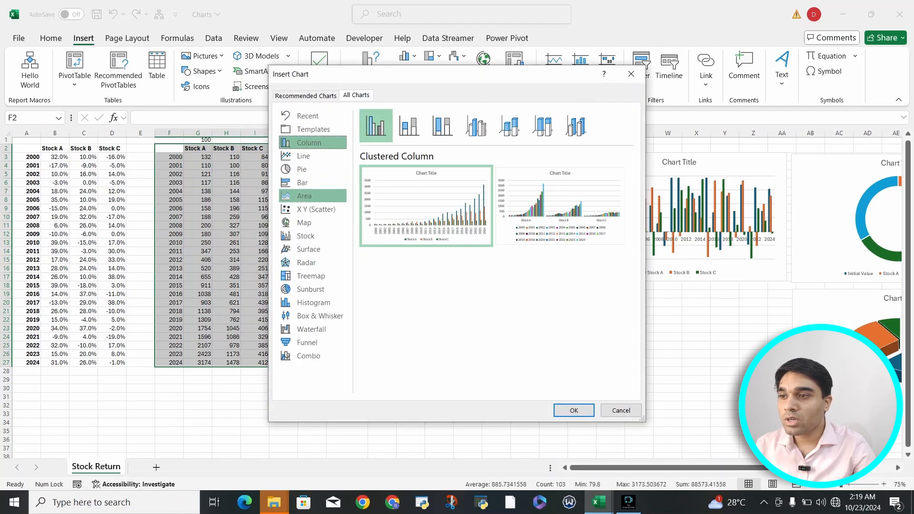
click(304, 196)
mouse_move(426, 204)
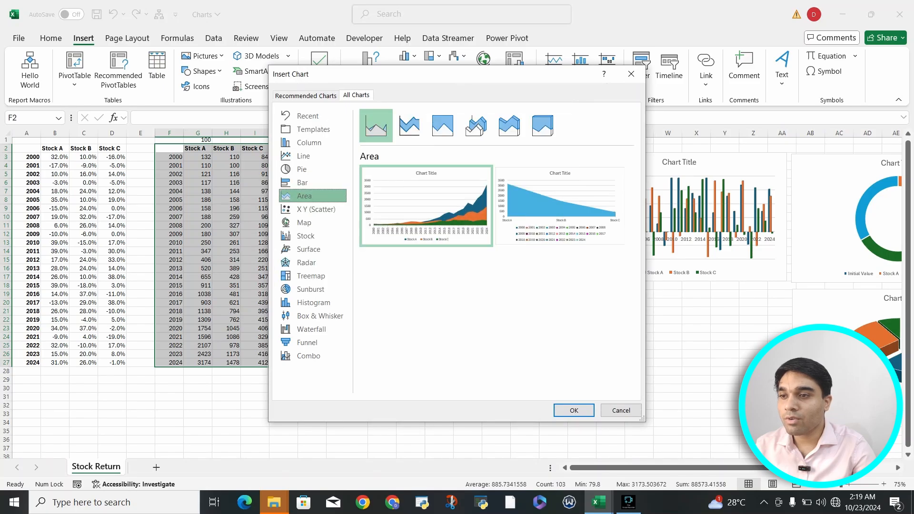
click(509, 126)
mouse_move(426, 206)
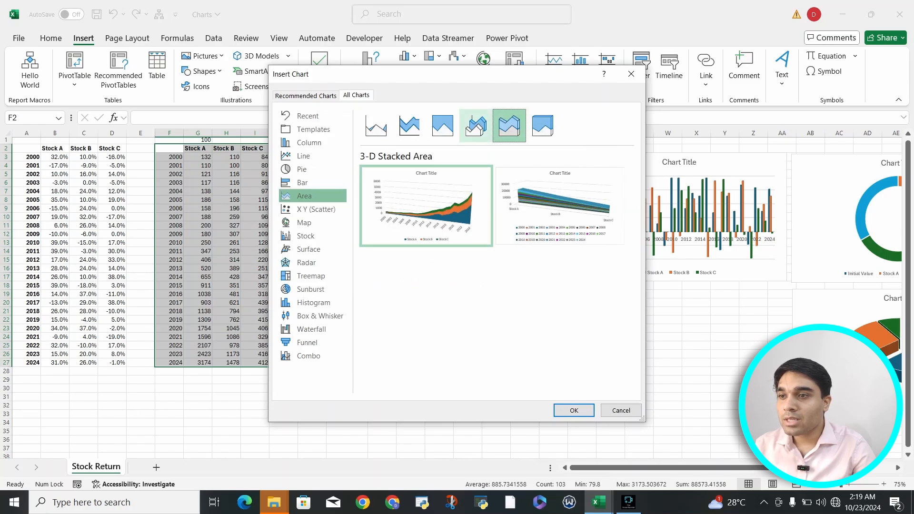
click(476, 126)
mouse_move(426, 206)
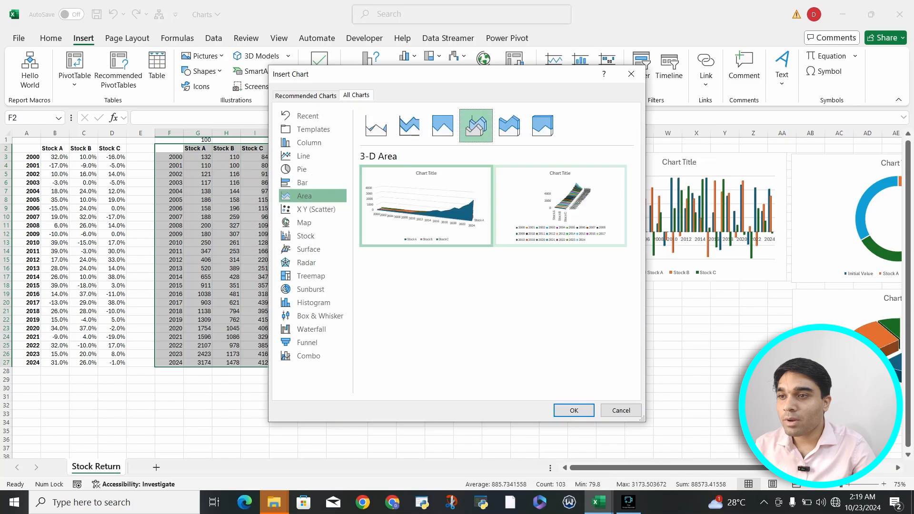
click(510, 126)
mouse_move(427, 205)
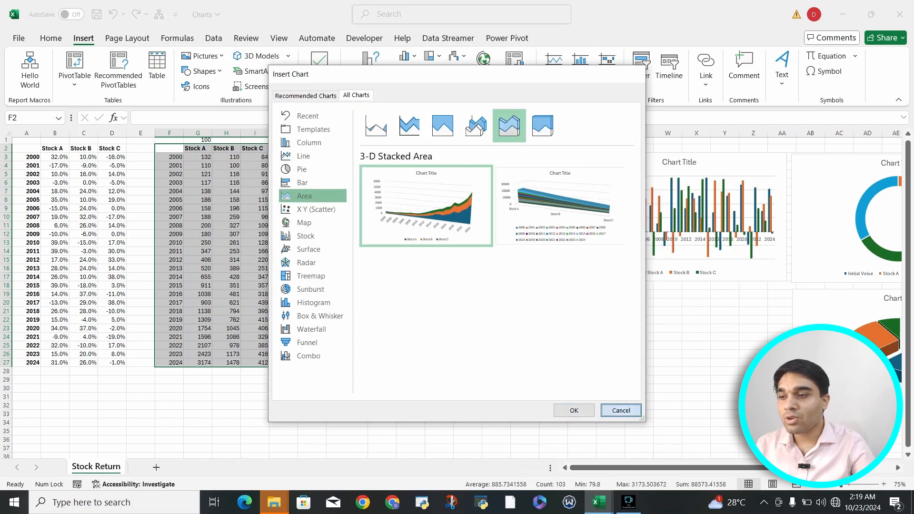
click(621, 411)
drag(198, 363, 255, 363)
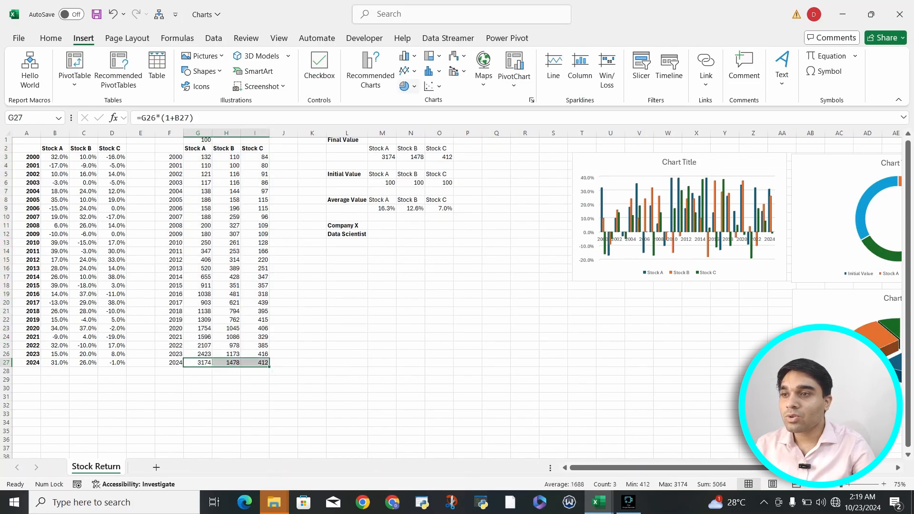
click(370, 69)
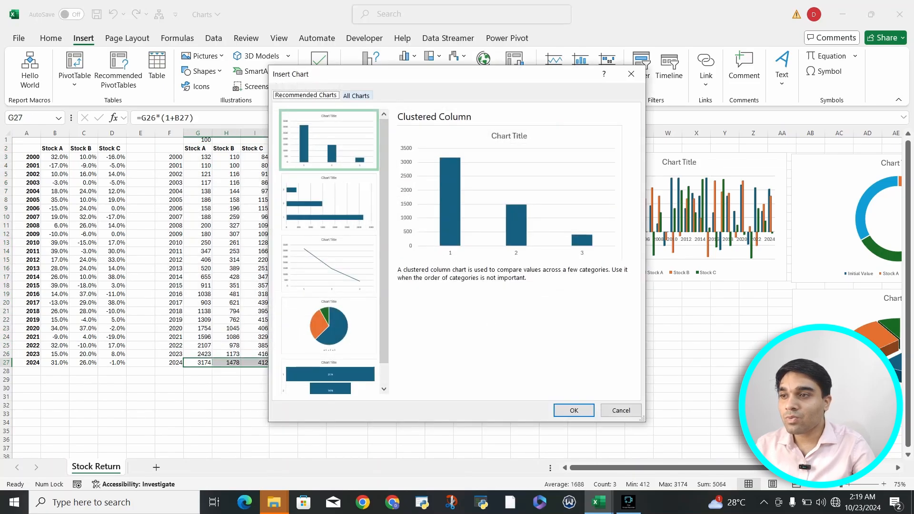
click(356, 96)
click(310, 236)
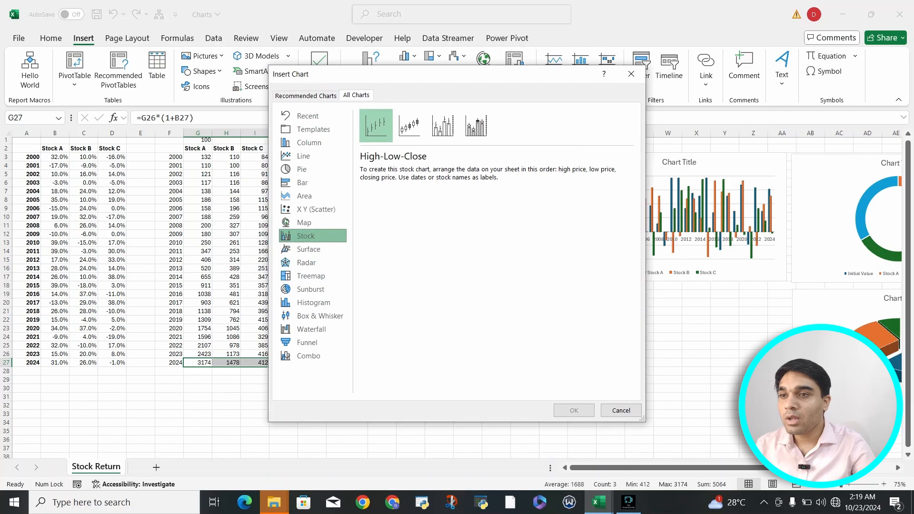
click(632, 74)
Insert a 2-D Area chart of the investment growth data in F2:I27, with one series per stock.
drag(169, 149, 256, 363)
click(371, 71)
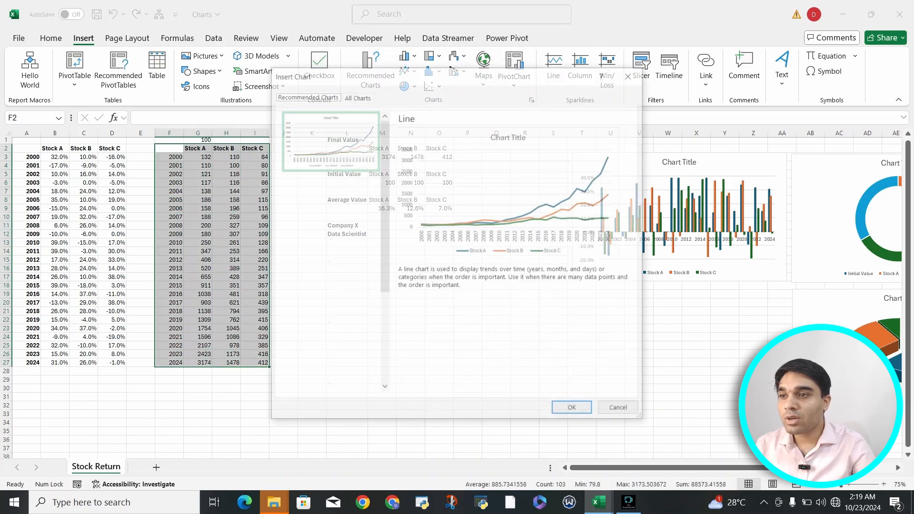
click(356, 94)
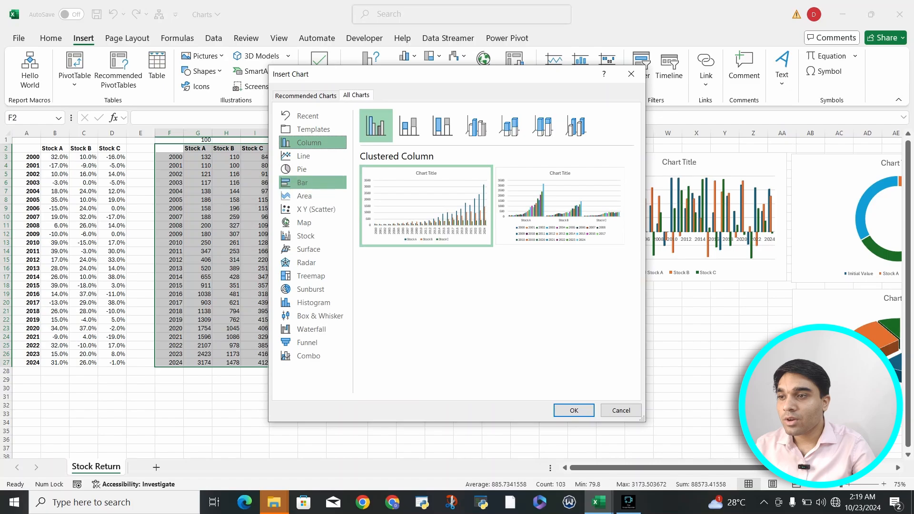
click(305, 195)
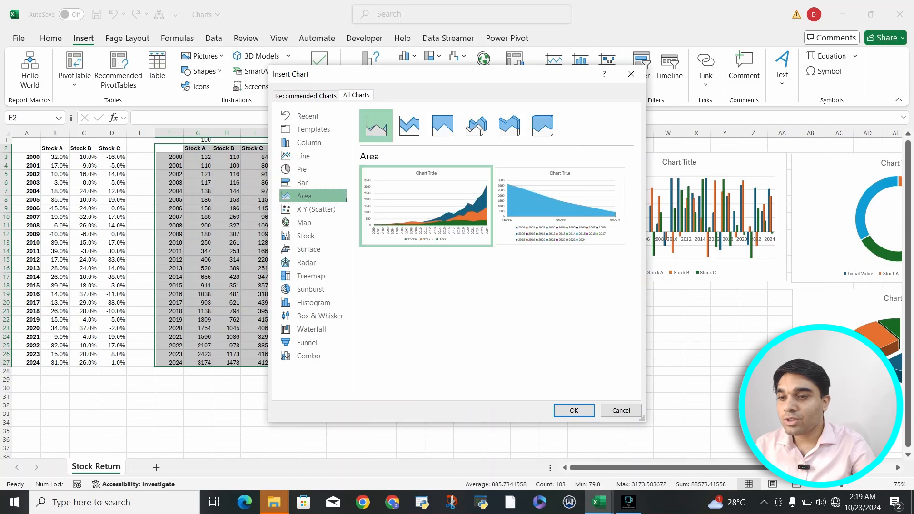
click(574, 410)
Place the area chart below the yearly returns column chart and enlarge it slightly to match that chart's width.
drag(500, 244, 723, 301)
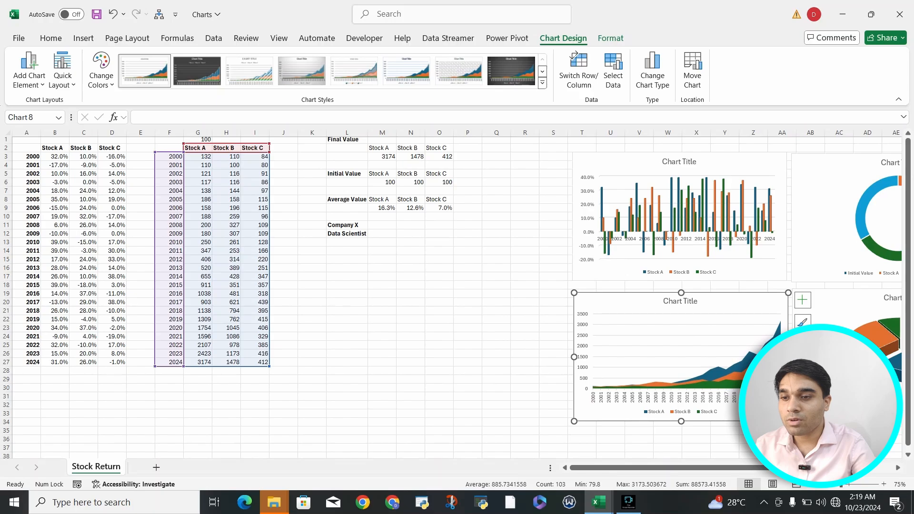
drag(574, 421, 571, 425)
click(312, 242)
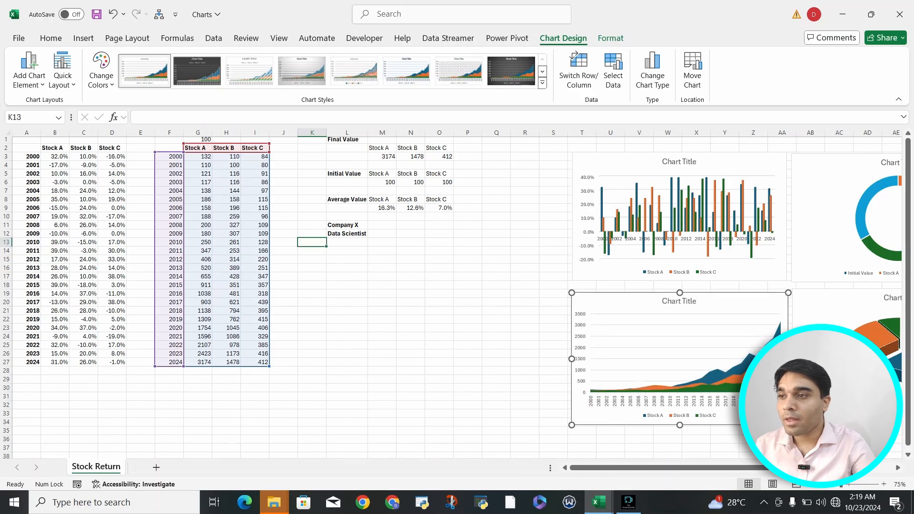
Examine the arrangement of the column, doughnut, area and pie charts against the source data tables.
scroll(457, 296, right, 6)
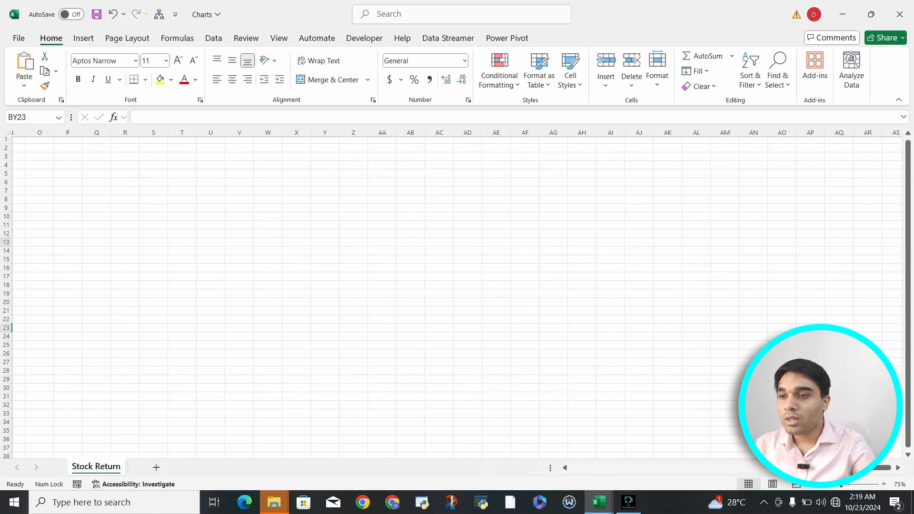
scroll(586, 329, left, 15)
scroll(586, 328, right, 5)
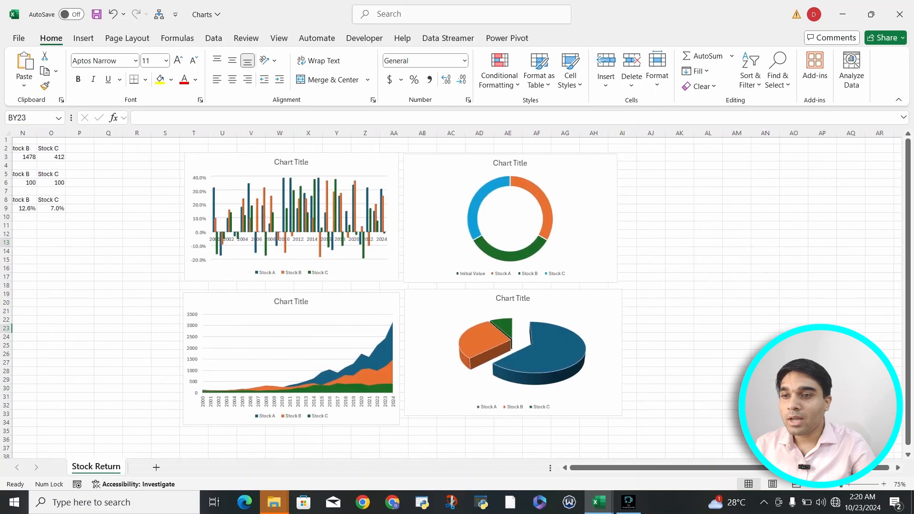
click(347, 303)
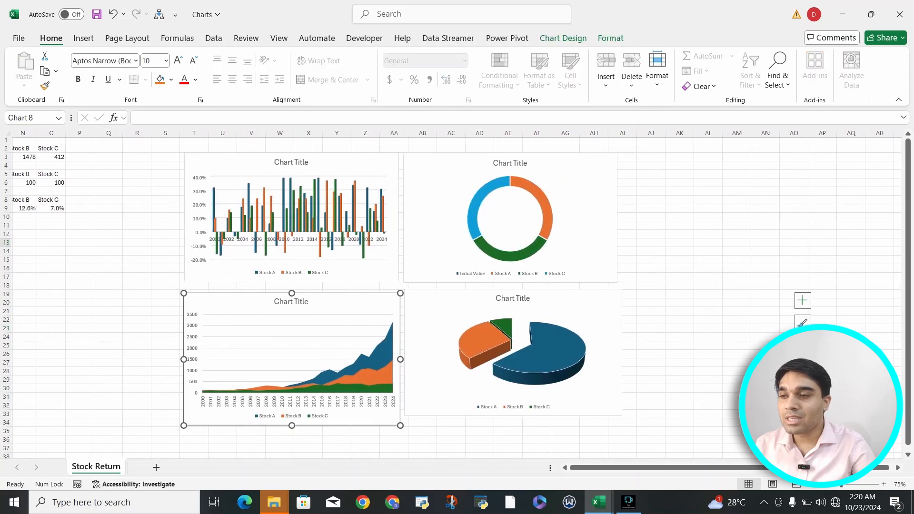
scroll(457, 296, left, 5)
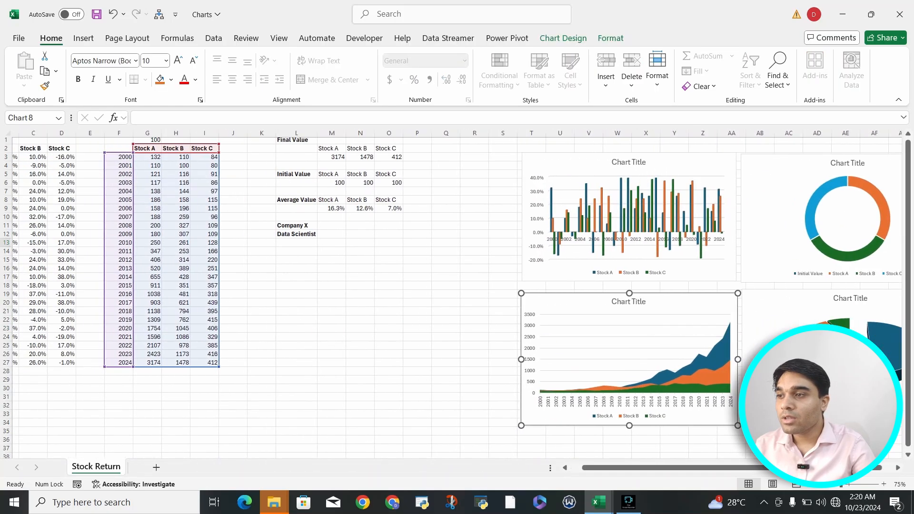
click(91, 183)
click(332, 217)
scroll(332, 217, right, 4)
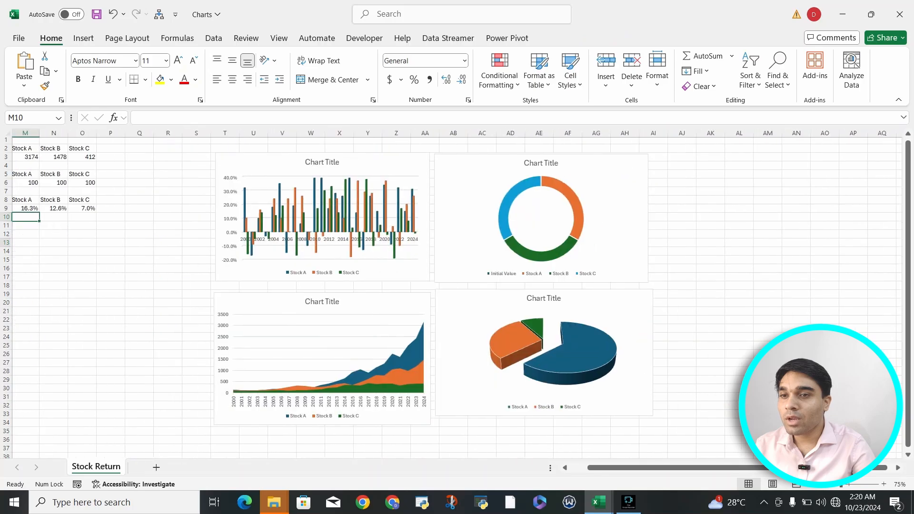
scroll(457, 295, left, 6)
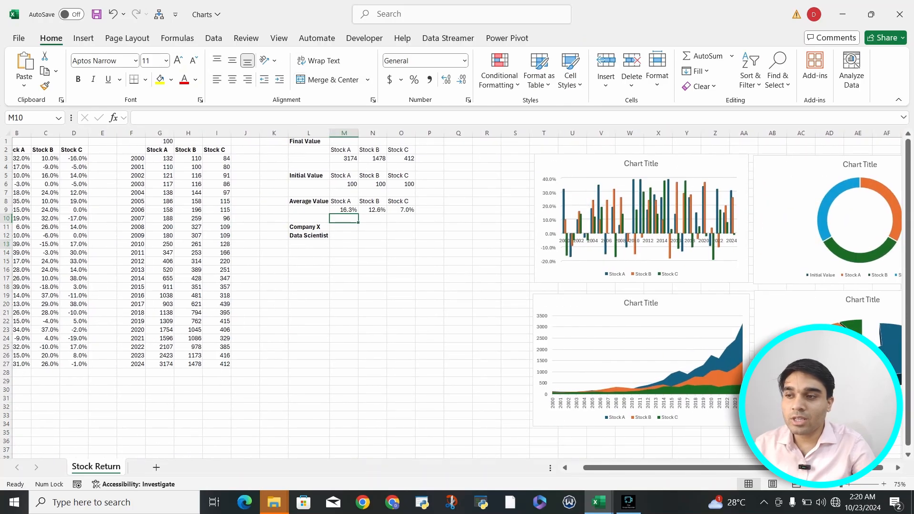
click(274, 176)
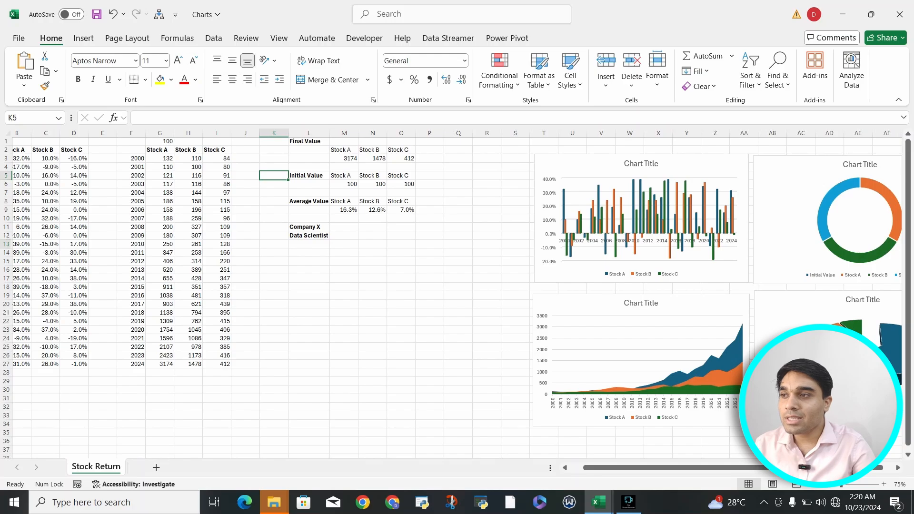
click(84, 38)
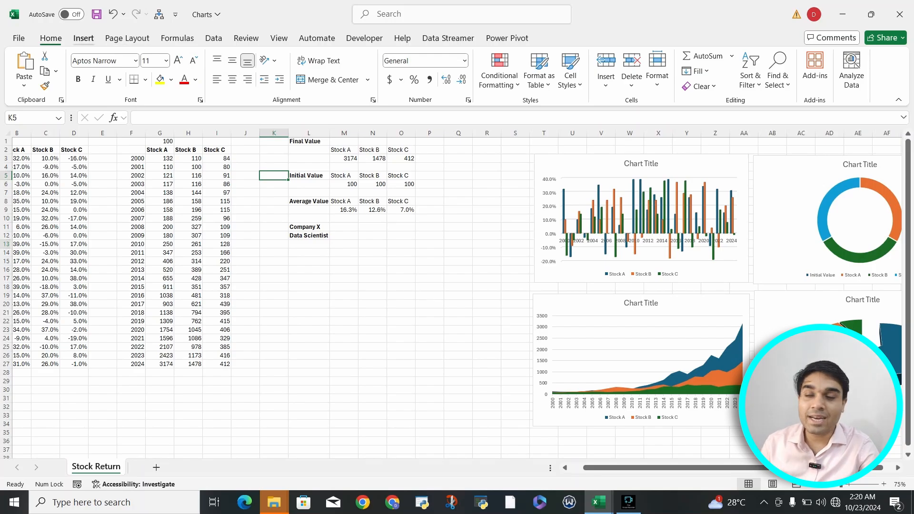
click(370, 69)
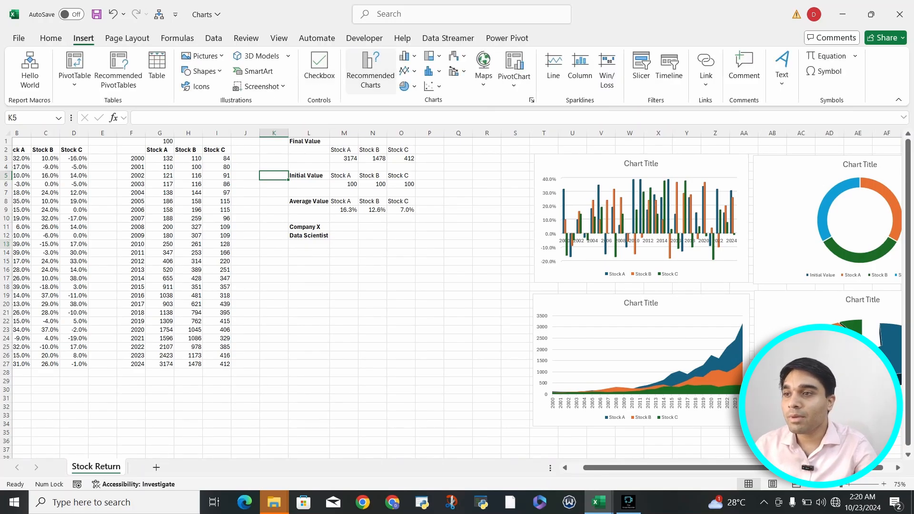
click(356, 95)
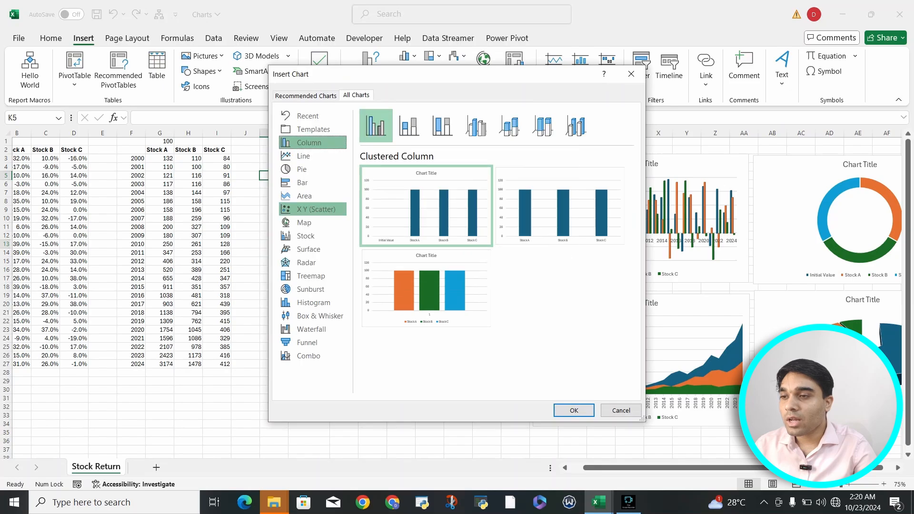
click(314, 209)
mouse_move(427, 206)
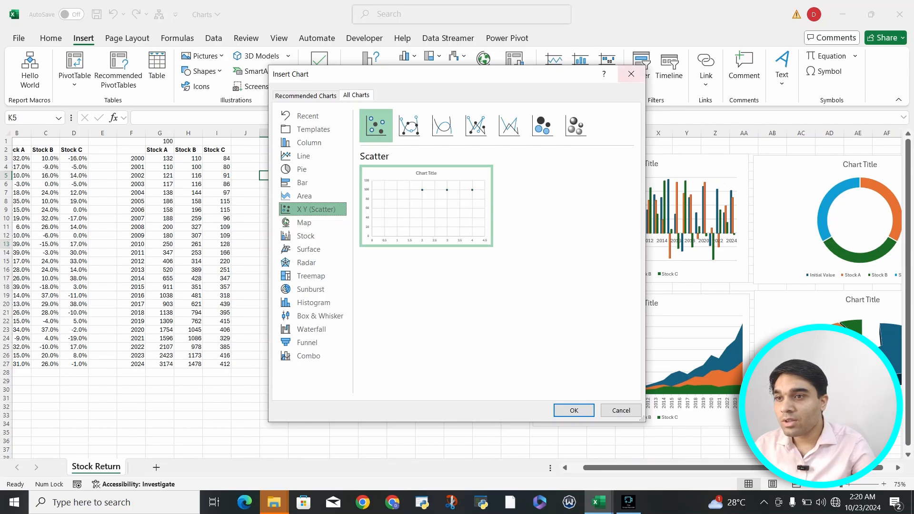
click(631, 74)
click(344, 347)
Select the yearly returns data in A2:D27 and bring up the X Y (Scatter) chart types for it.
scroll(343, 348, left, 2)
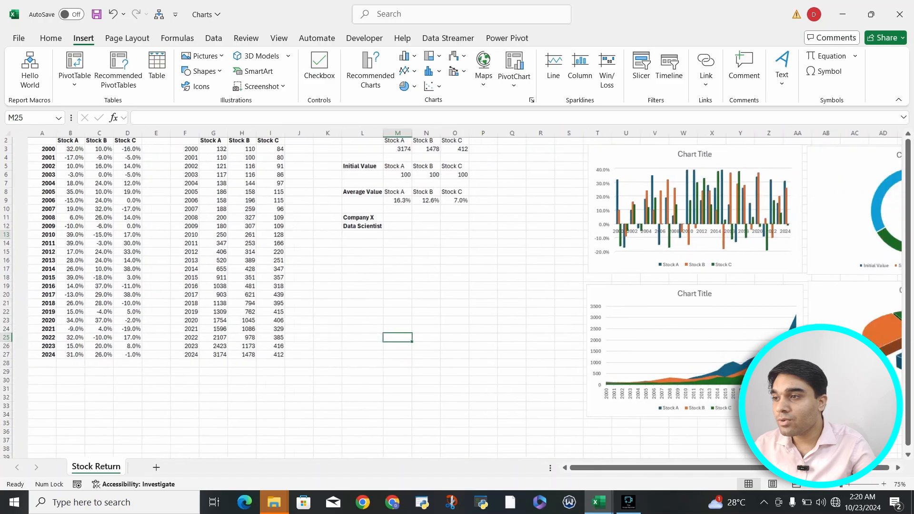
drag(27, 150, 112, 365)
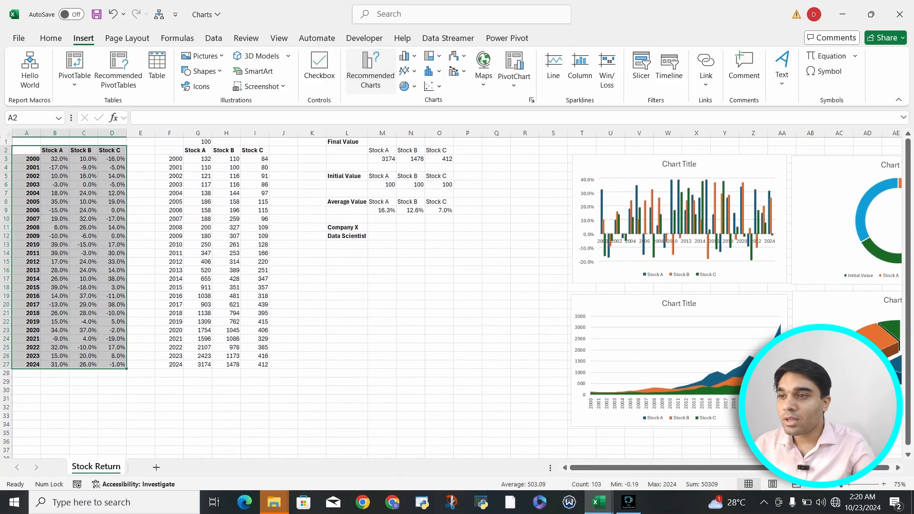
click(371, 71)
click(356, 95)
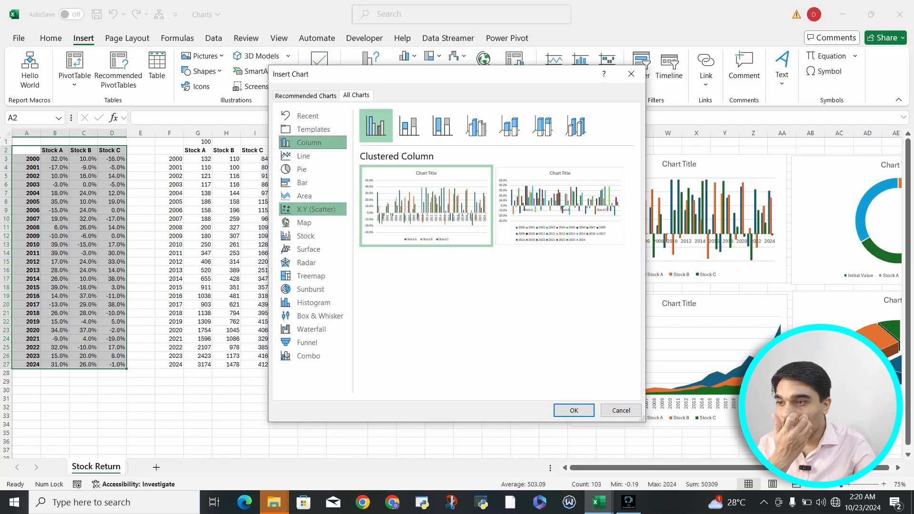
click(316, 209)
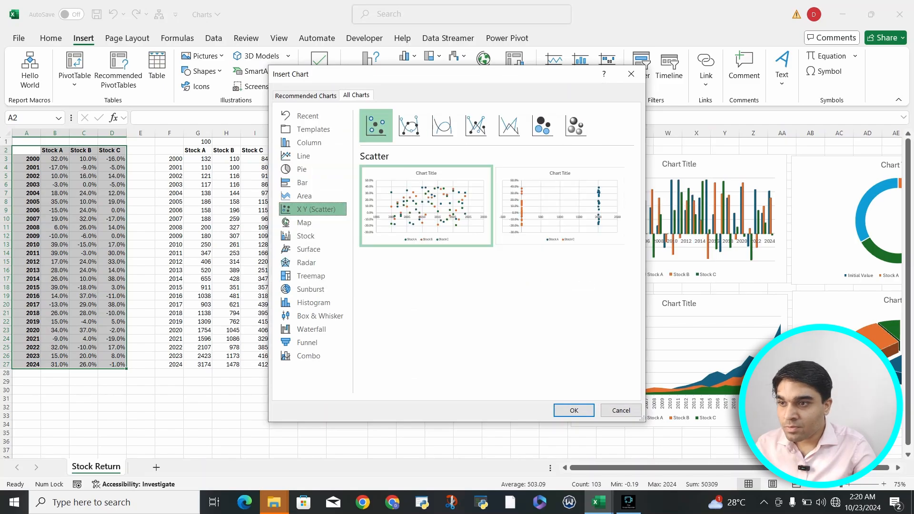
Preview the smooth-line, straight-line, Bubble and 3-D Bubble scatter subtypes for the yearly returns data.
click(410, 126)
click(443, 125)
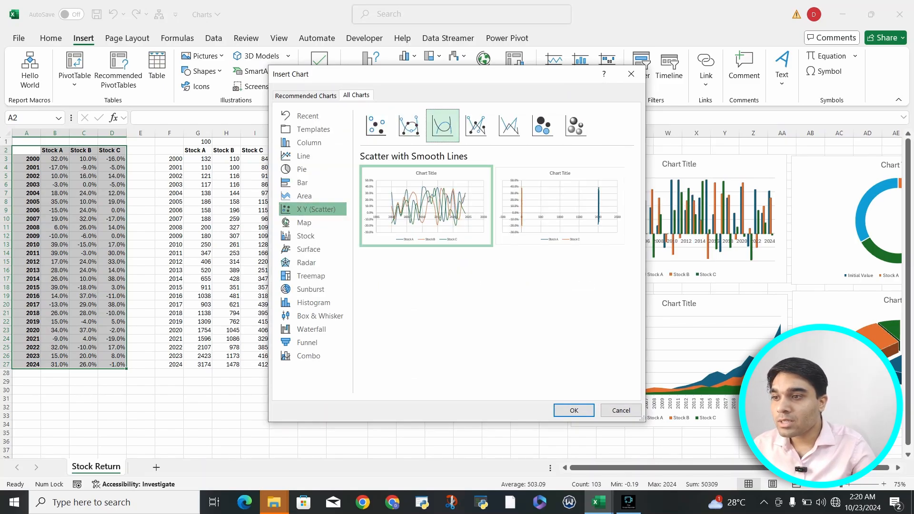
click(475, 125)
click(509, 126)
click(543, 125)
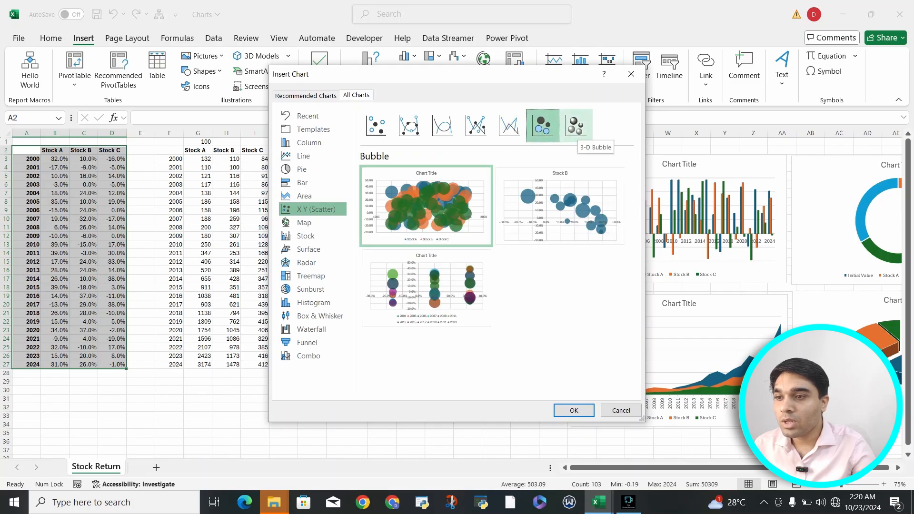
mouse_move(560, 205)
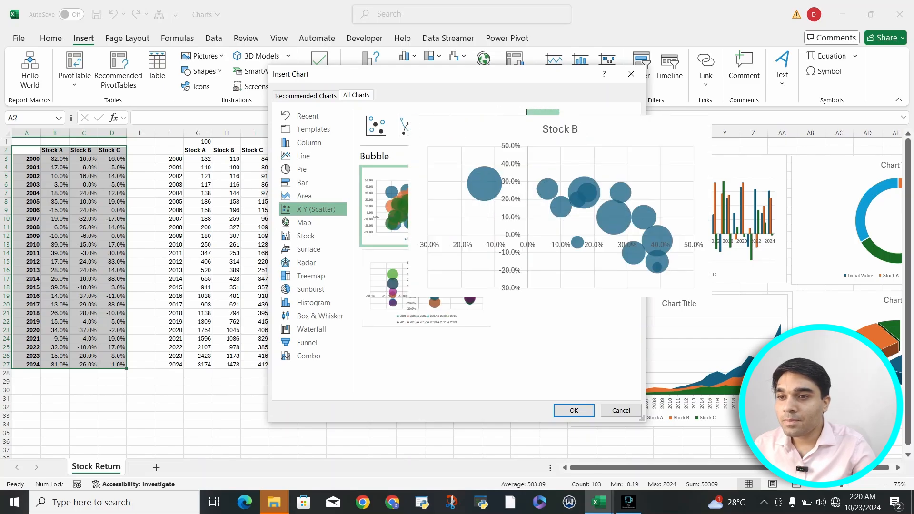
click(568, 226)
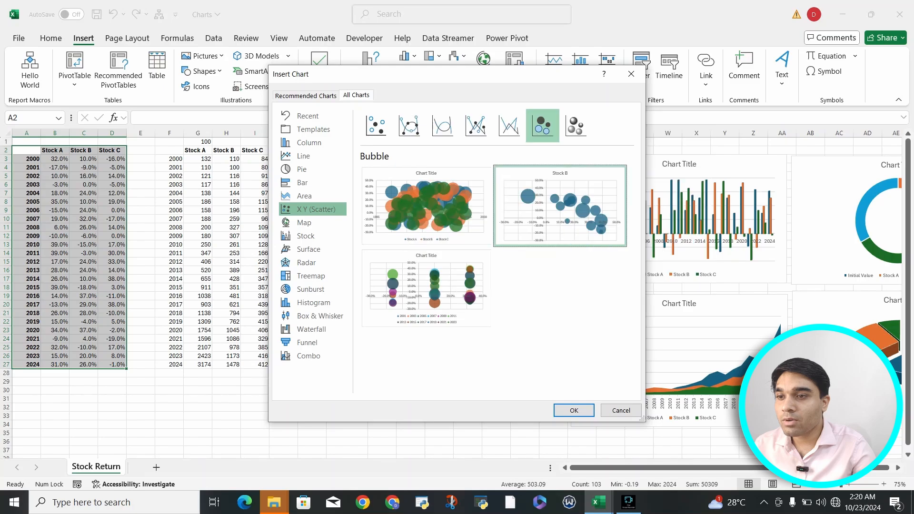
click(576, 125)
mouse_move(560, 204)
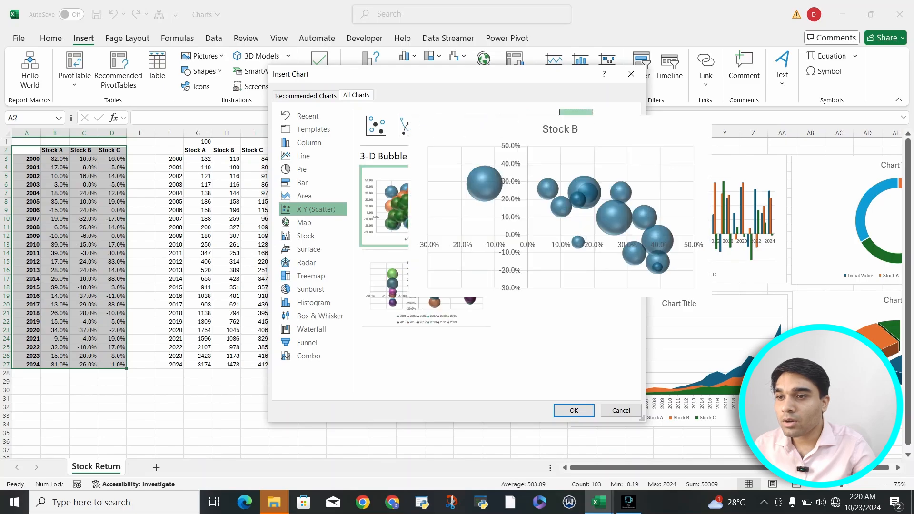
Compare the Bubble subtype with the line-and-marker variants and the plain Scatter subtype.
click(543, 125)
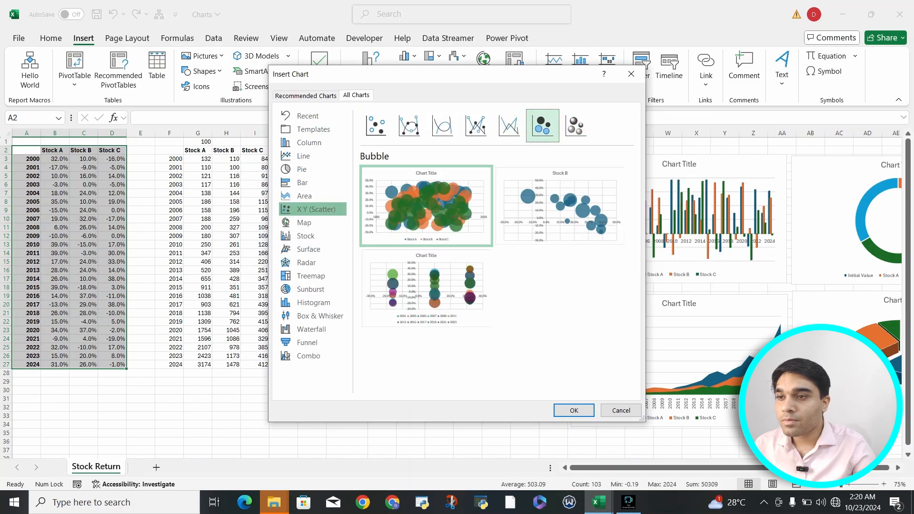
key(Left)
key(Left)
key(Left)
key(Left)
key(Left)
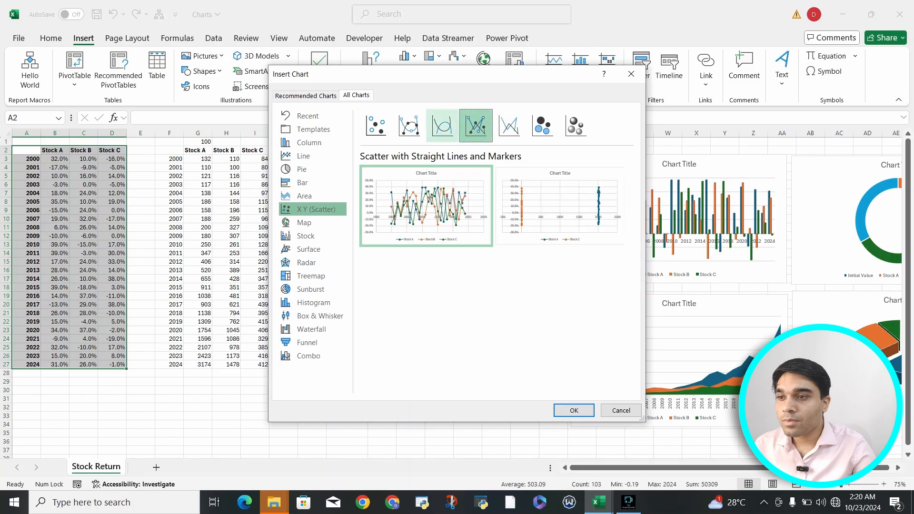
click(409, 125)
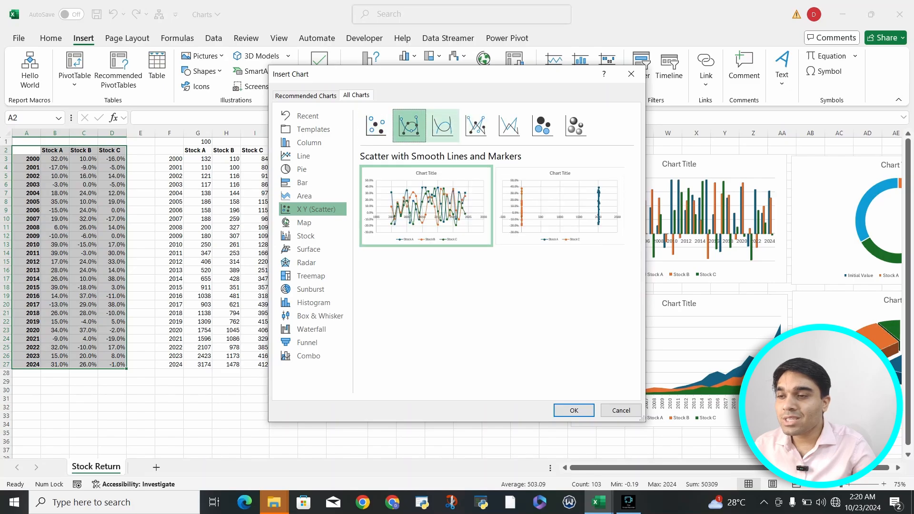
click(376, 125)
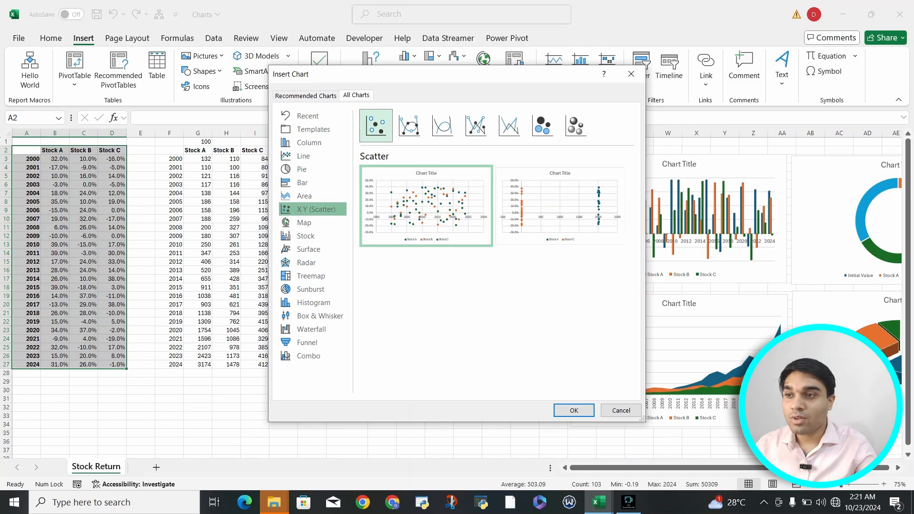
Compare the 3-D Bubble and Bubble previews, and insert the Bubble chart variant titled Stock B.
click(577, 127)
mouse_move(560, 209)
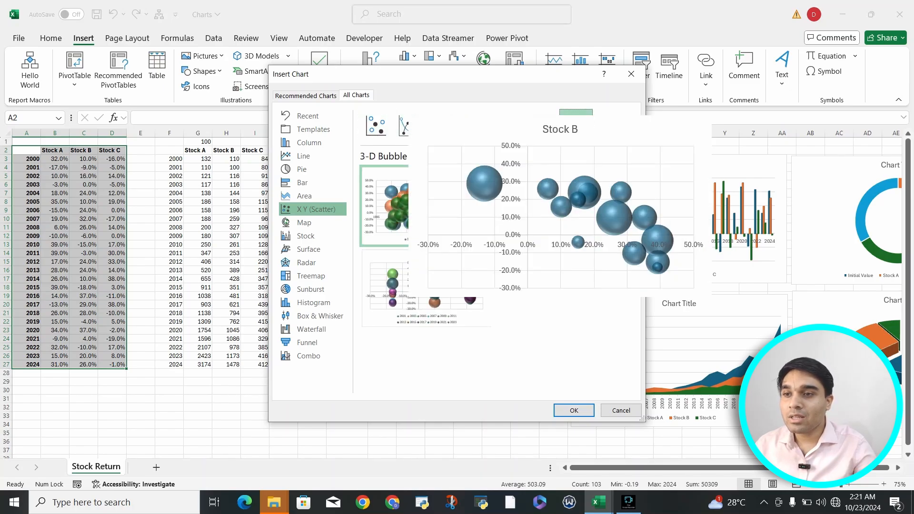
click(543, 126)
click(560, 207)
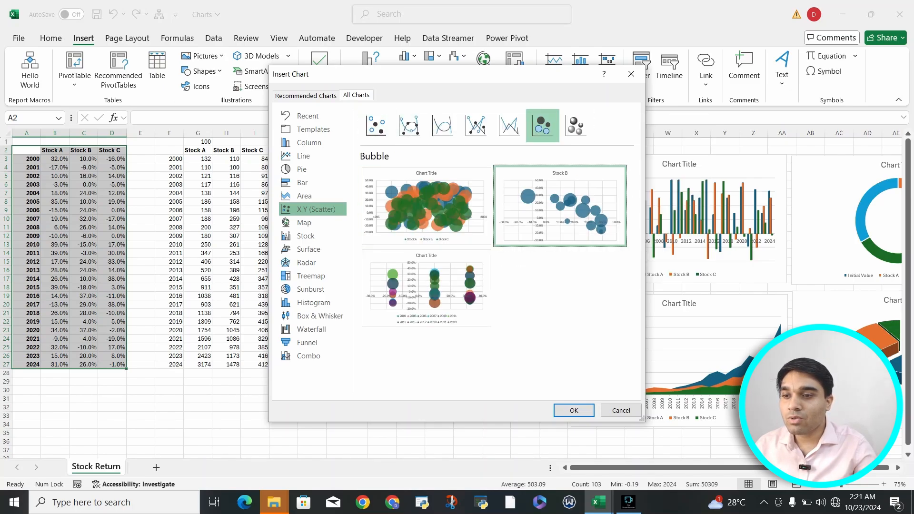
click(575, 411)
Try to move the Stock B bubble chart across to the free space beyond the 3-D pie chart.
drag(514, 244, 769, 272)
scroll(768, 273, right, 4)
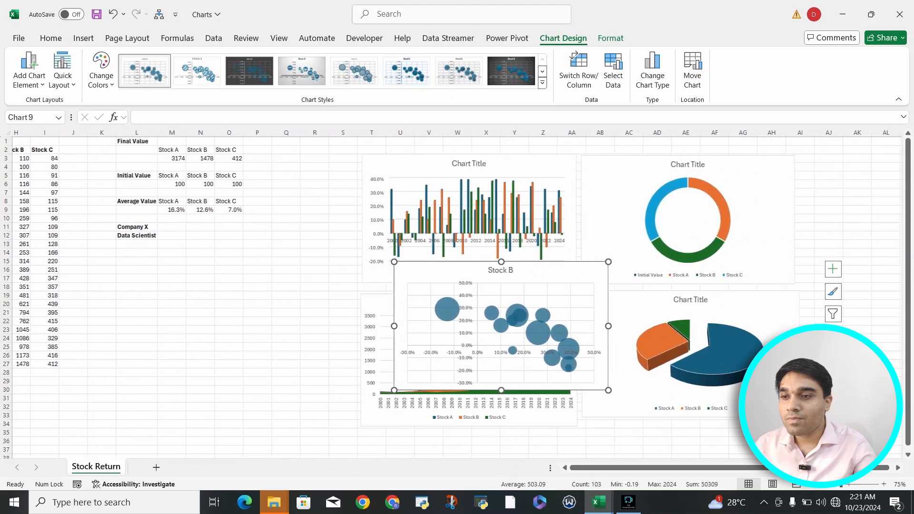
drag(341, 270, 826, 219)
drag(548, 297, 904, 335)
scroll(667, 333, right, 3)
drag(71, 279, 300, 296)
click(71, 278)
click(43, 279)
click(19, 288)
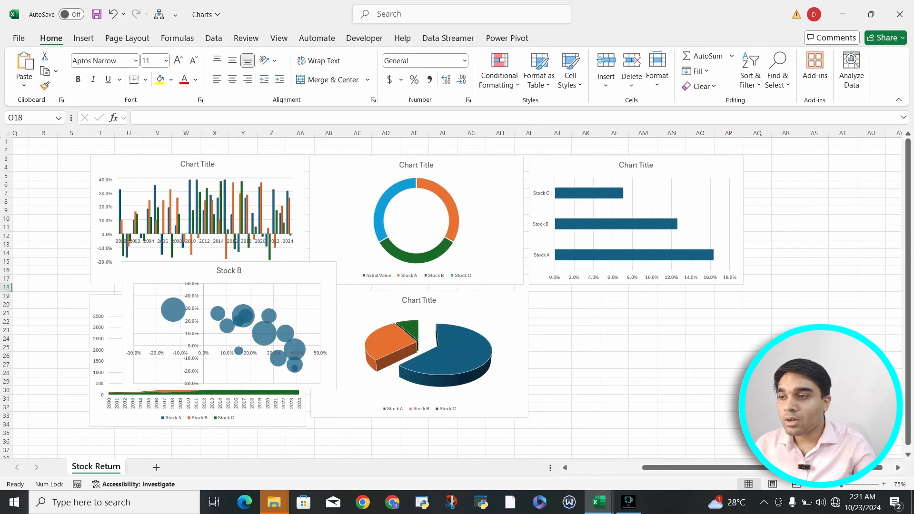
scroll(220, 294, up, 3)
drag(20, 358, 20, 333)
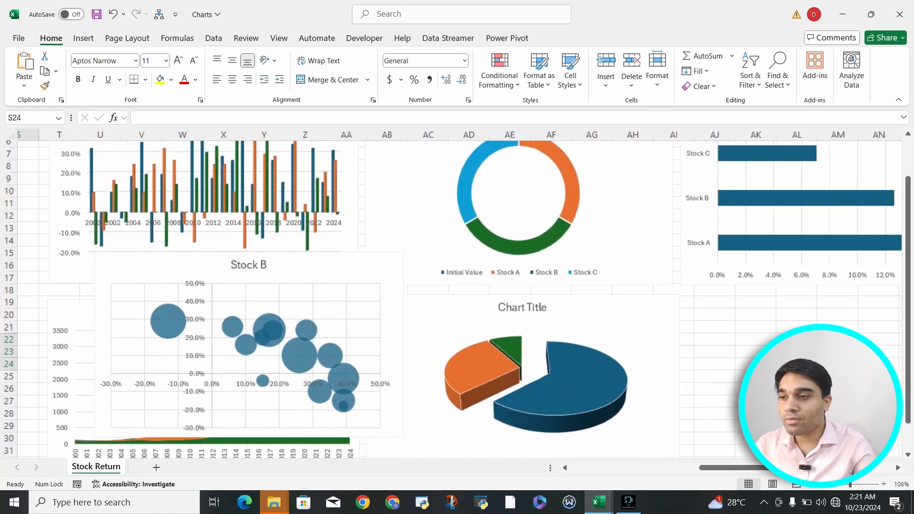
Move the Stock B bubble chart beside the 3-D pie chart, below the average value bar chart.
click(317, 264)
drag(316, 265, 882, 312)
scroll(457, 296, right, 3)
scroll(457, 296, right, 2)
scroll(457, 296, down, 1)
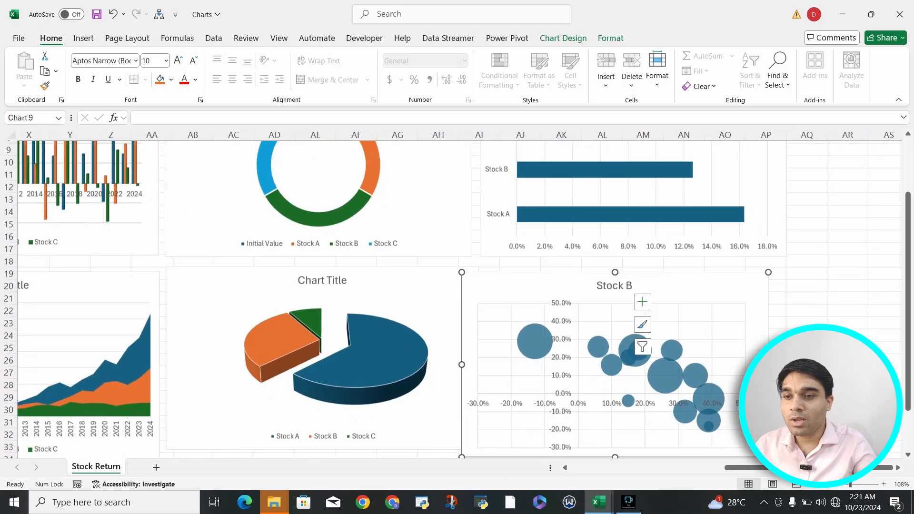
Move the Stock B bubble chart slightly away from the 3-D pie chart so it sits under the average value bar chart.
drag(482, 257, 506, 246)
scroll(458, 296, left, 3)
scroll(457, 295, down, 1)
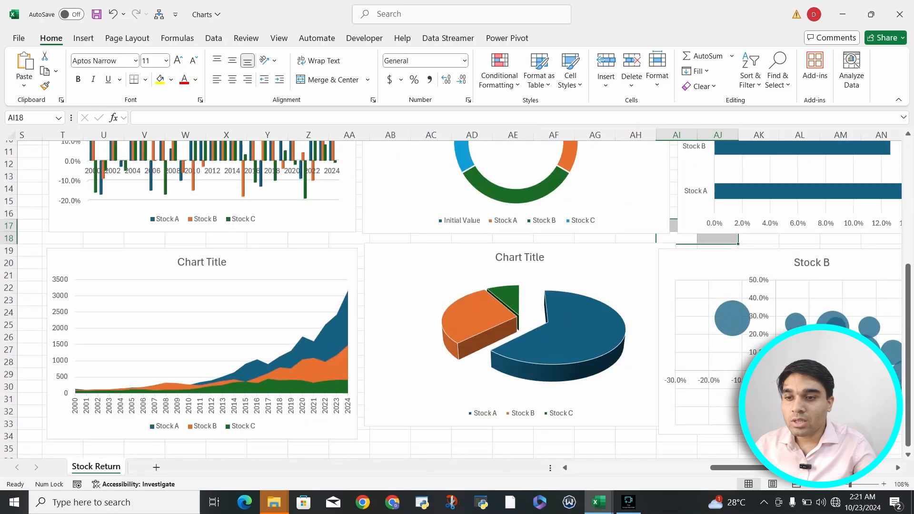
scroll(457, 296, down, 1)
scroll(457, 295, right, 3)
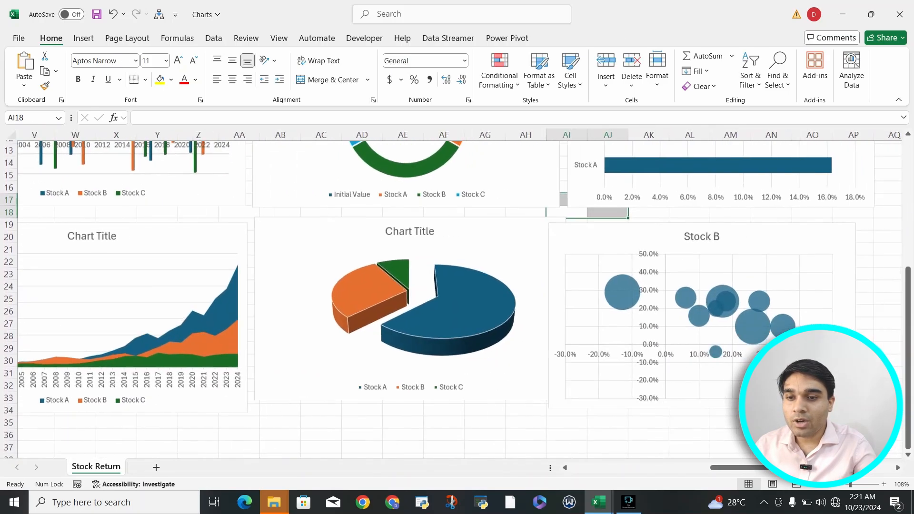
click(555, 316)
drag(610, 236, 638, 233)
scroll(457, 295, down, 3)
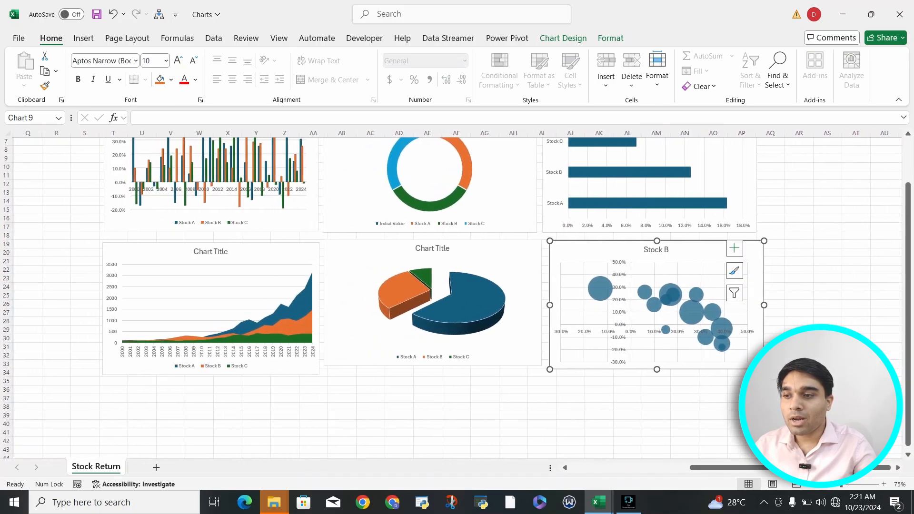
click(257, 415)
click(485, 407)
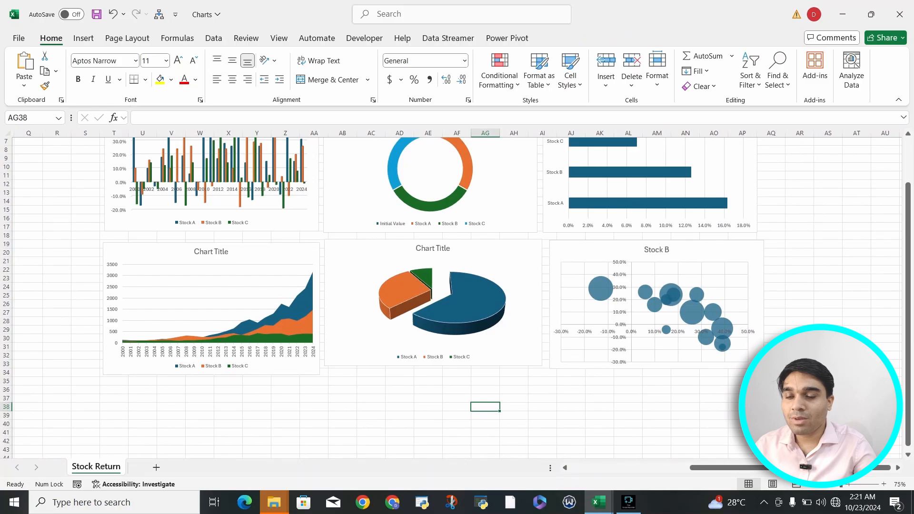
click(715, 408)
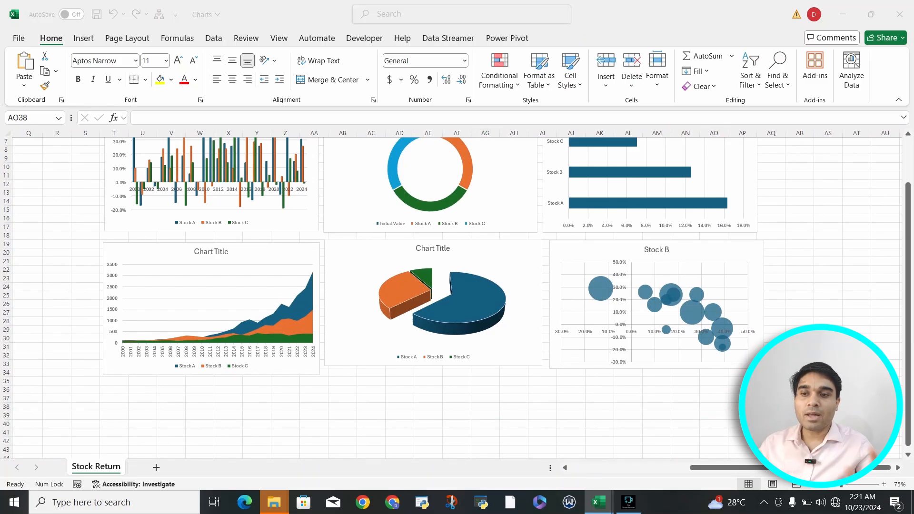
click(714, 408)
Select the years and the Stock A growth values in F2:G27, including the header row.
scroll(714, 407, left, 3)
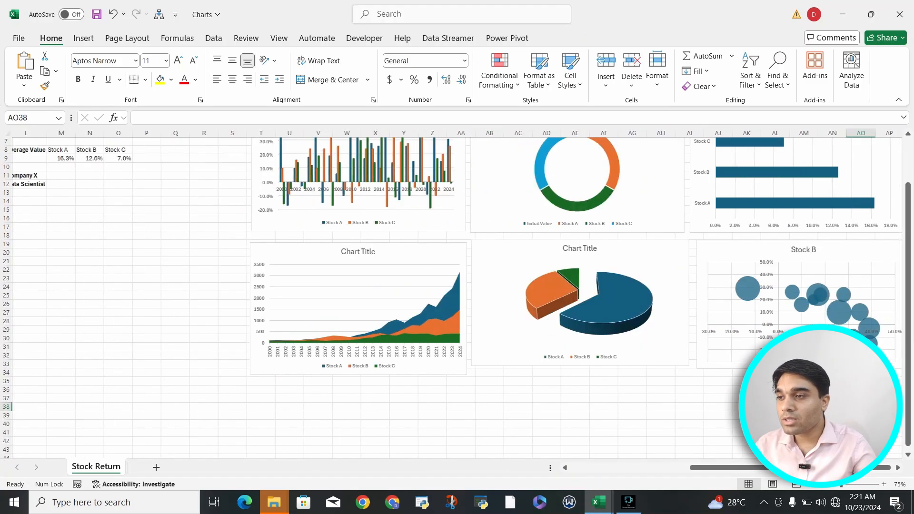
scroll(452, 297, up, 2)
scroll(452, 297, left, 2)
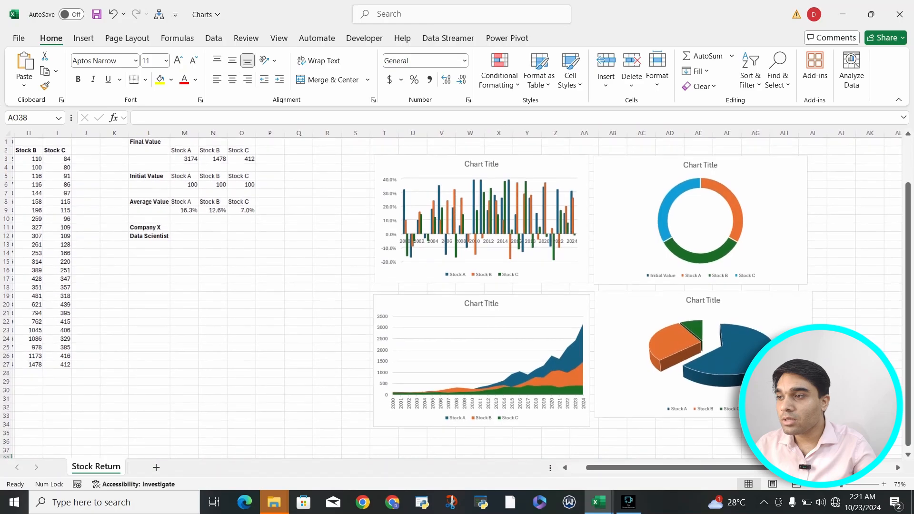
click(57, 262)
key(Left)
key(Left)
key(Left)
key(Left)
key(Left)
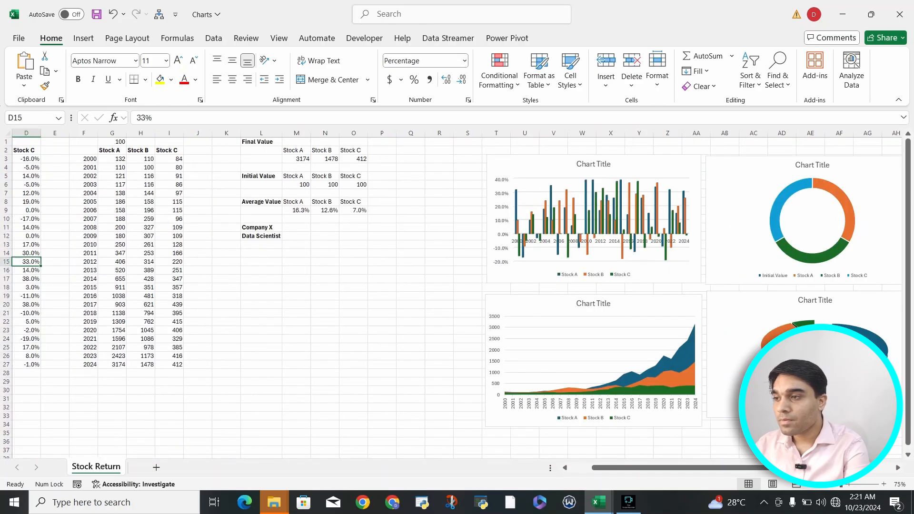
key(Left)
key(Left)
key(Right)
key(Right)
key(Right)
key(Right)
key(ctrl+Up)
key(Up)
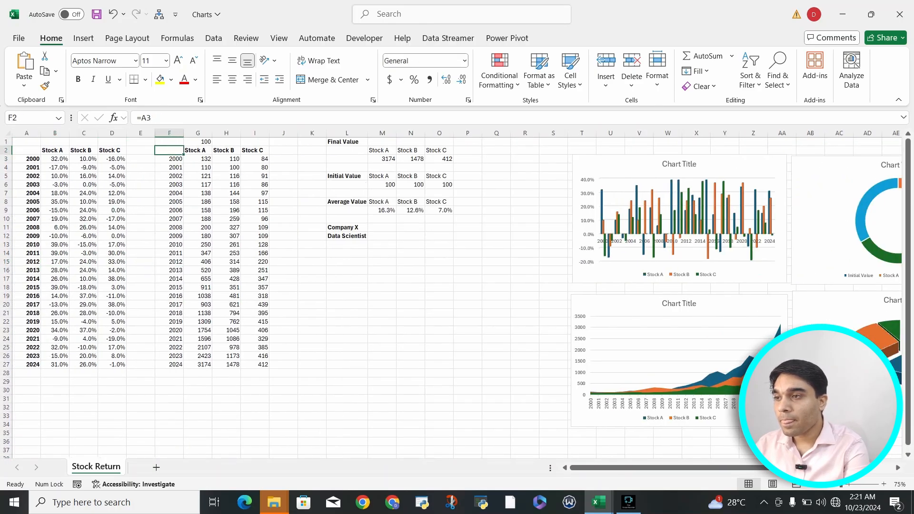
key(shift+Right)
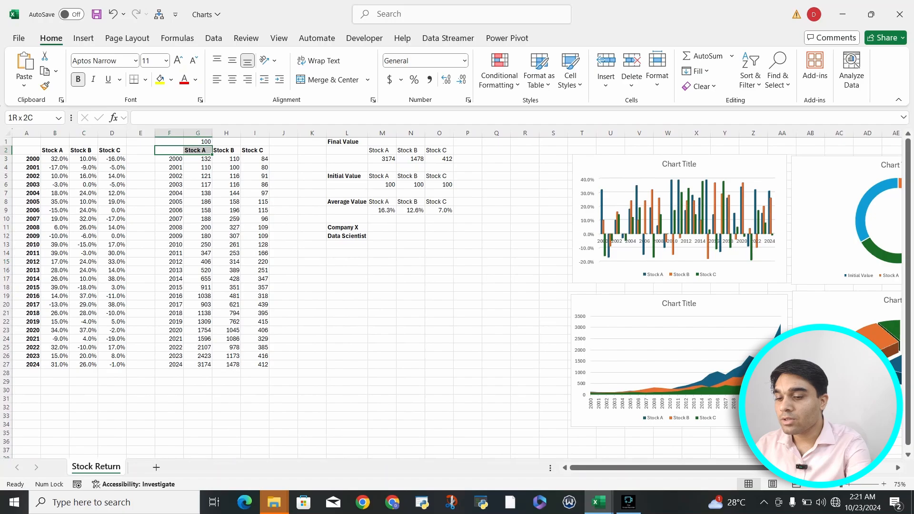
key(shift+Down)
key(ctrl+shift+Down)
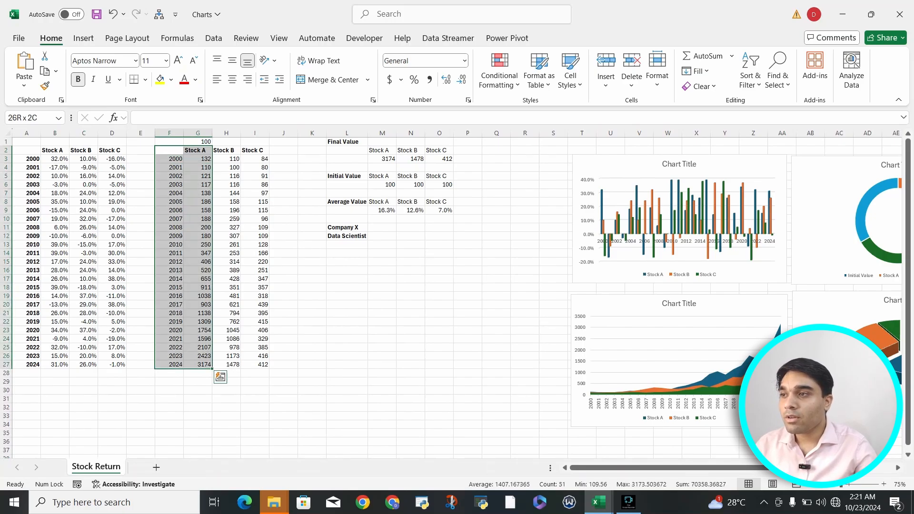
Preview a Bubble chart of the selected Stock A growth values by year, and close the chart selection without inserting it.
click(84, 38)
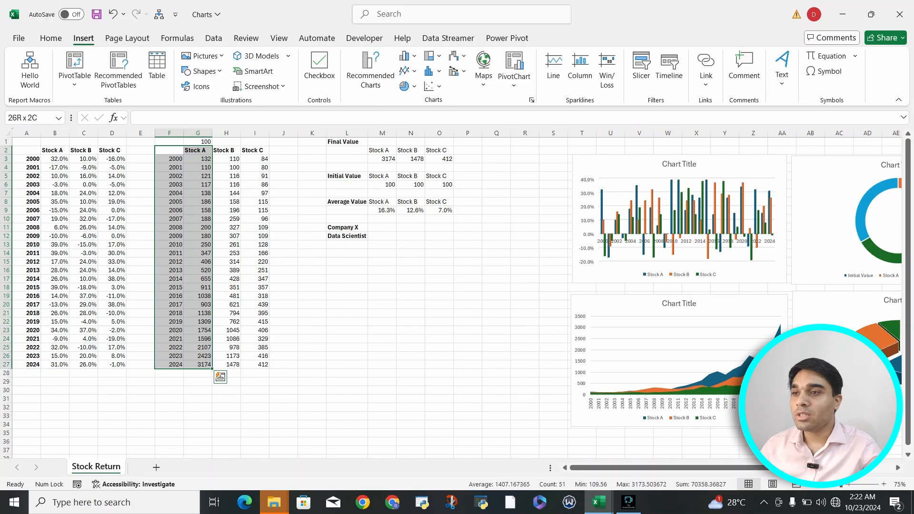
click(370, 71)
click(357, 95)
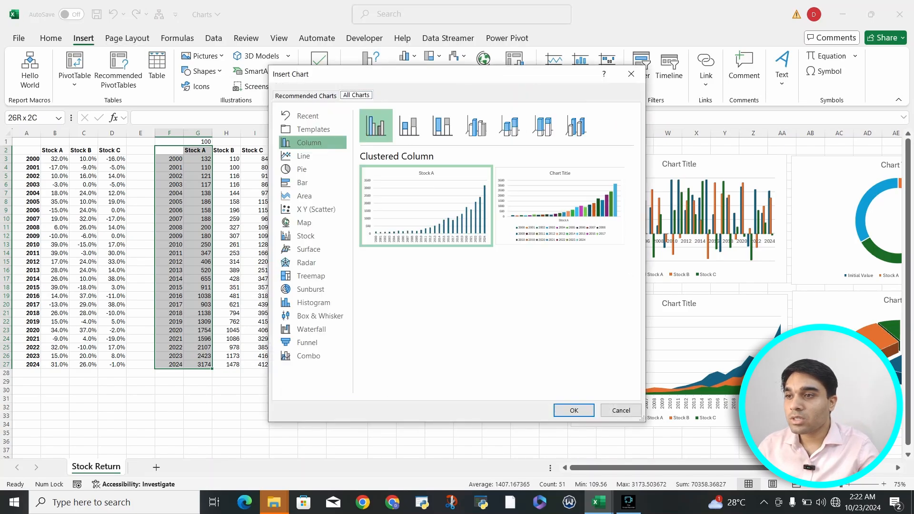
click(313, 143)
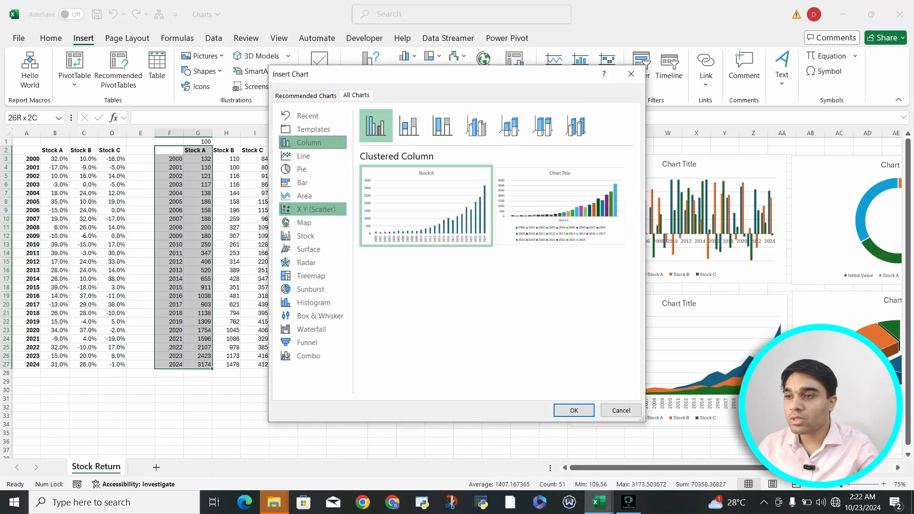
click(317, 209)
click(543, 126)
mouse_move(427, 205)
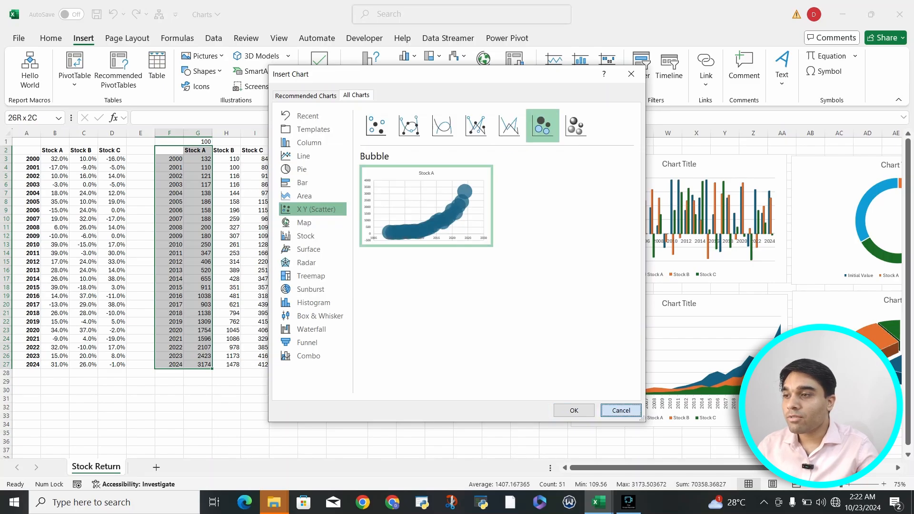
click(621, 411)
Preview a Bubble chart of the yearly Stock A returns in A2:B27 without inserting it.
drag(26, 150, 55, 364)
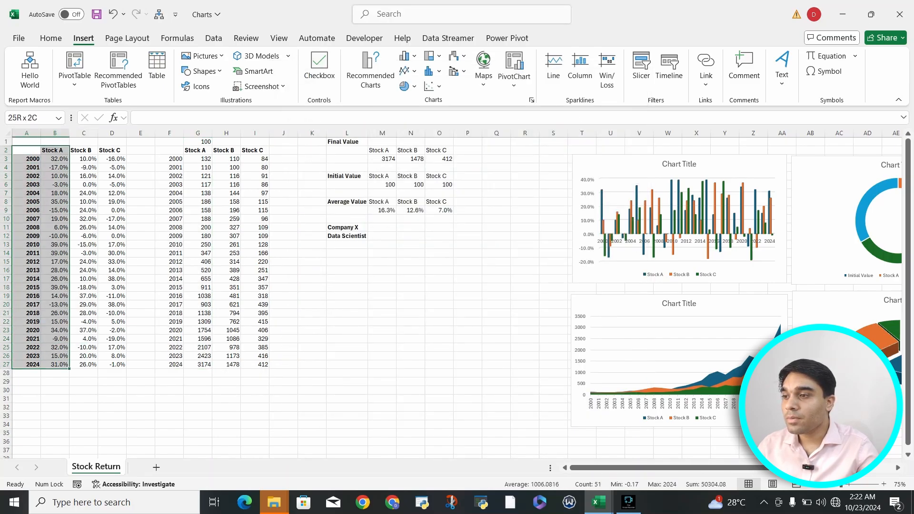
click(371, 72)
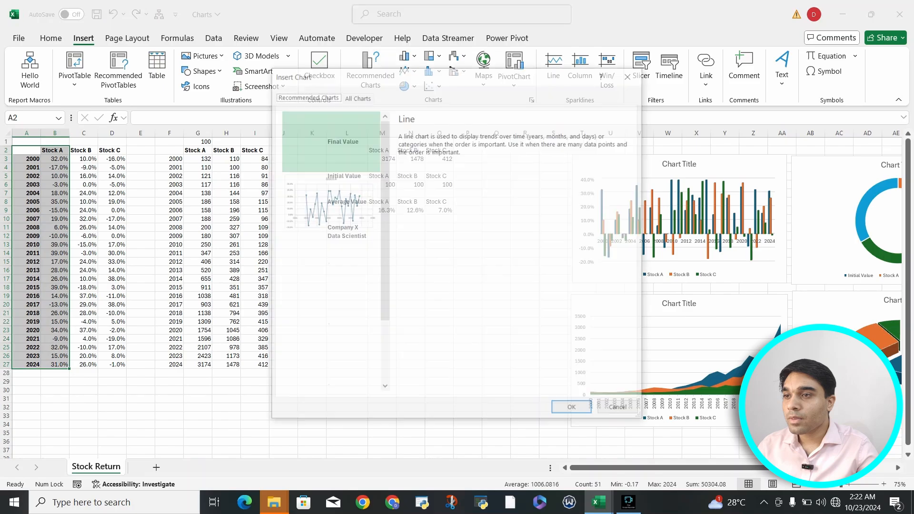
click(356, 95)
click(316, 209)
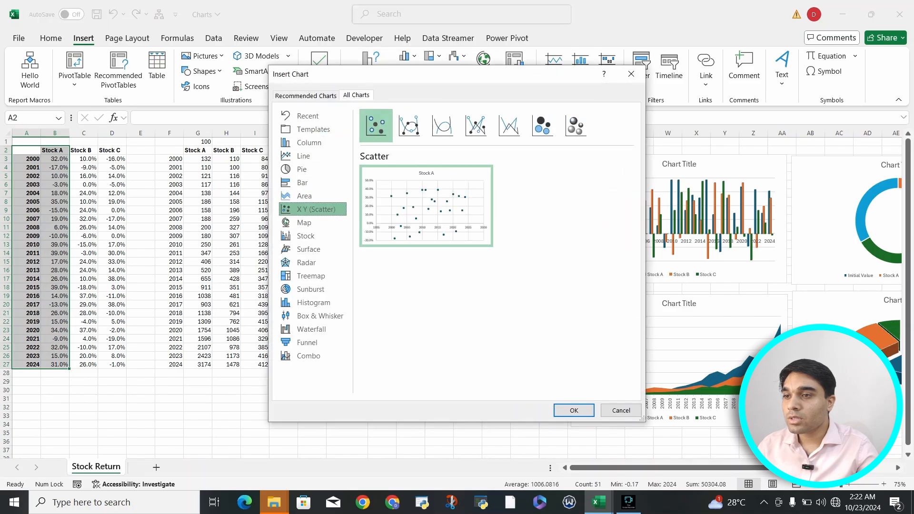
click(543, 126)
mouse_move(426, 206)
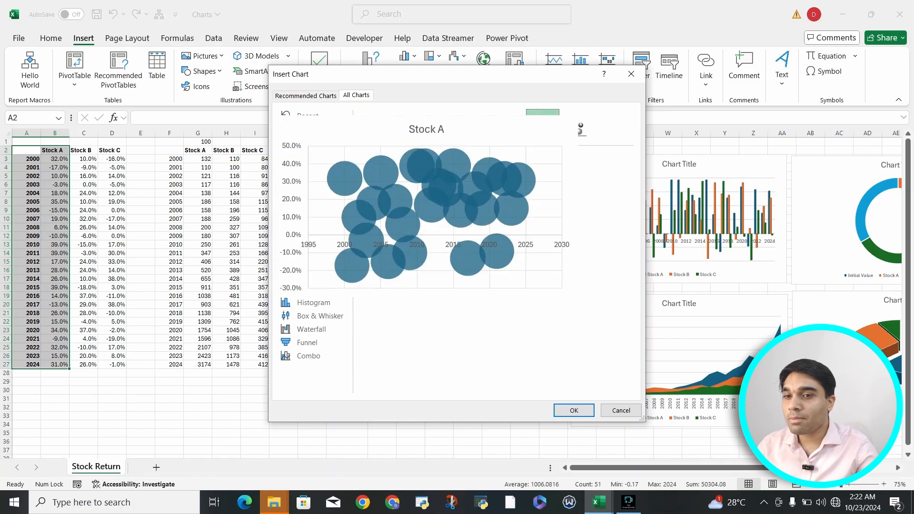
click(632, 74)
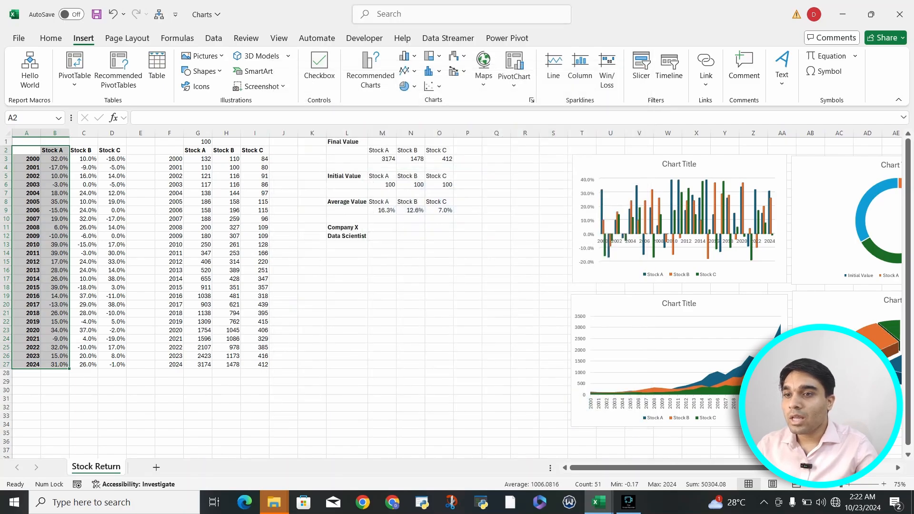
scroll(458, 295, right, 6)
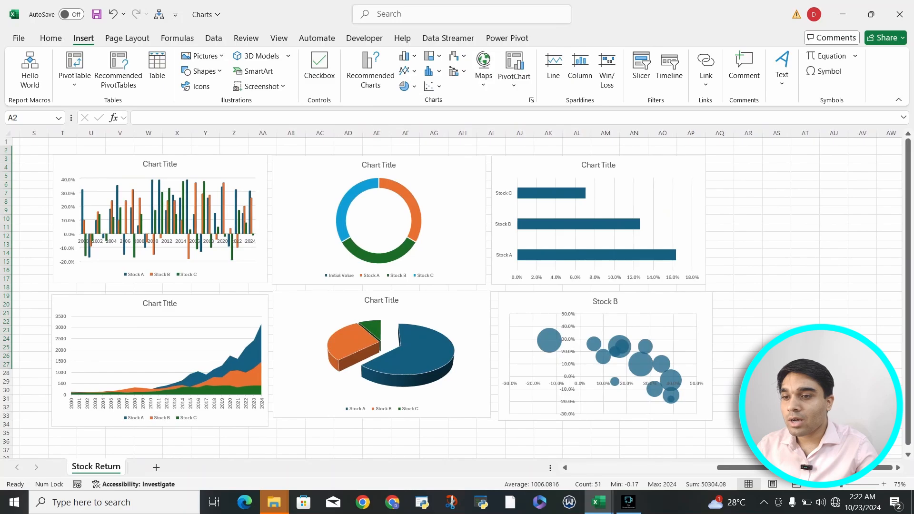
click(863, 305)
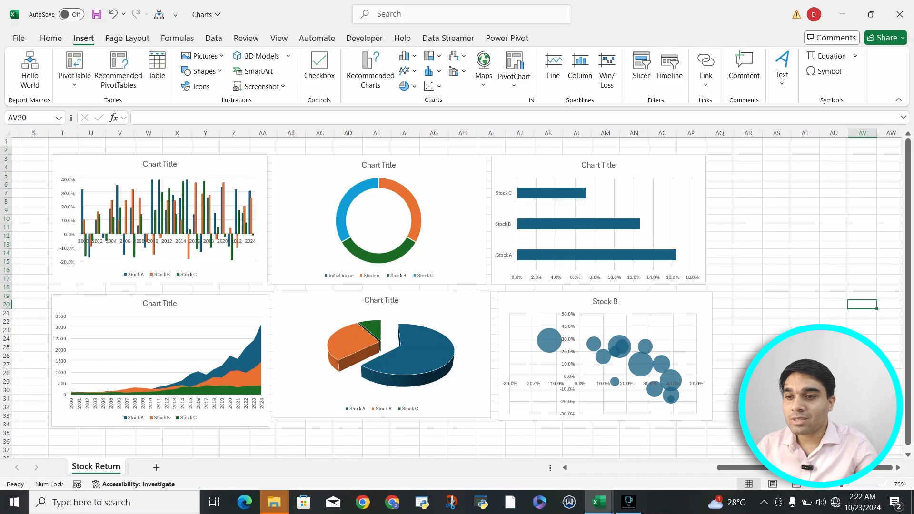
key(Left)
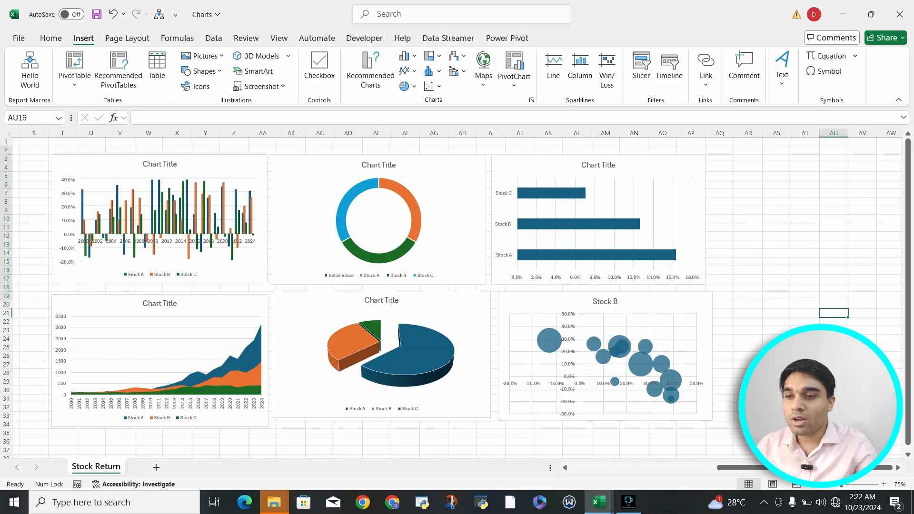
scroll(458, 295, right, 2)
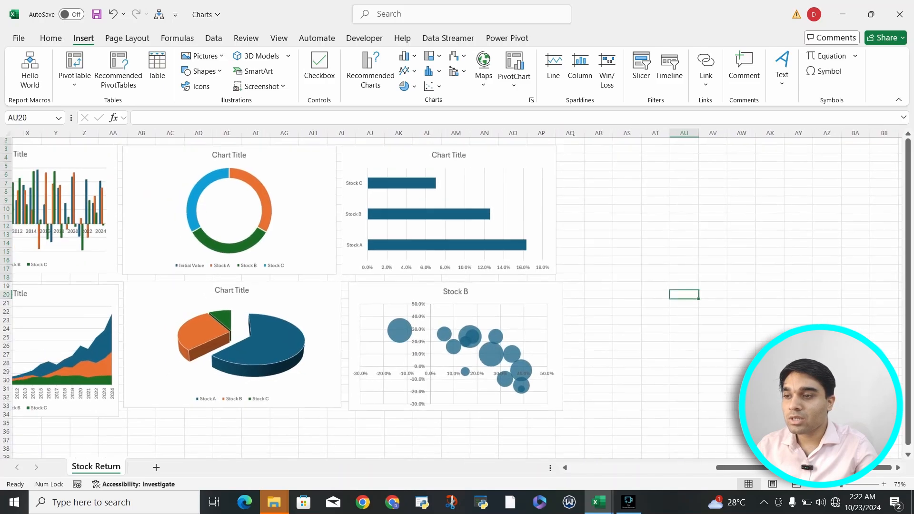
scroll(457, 295, left, 5)
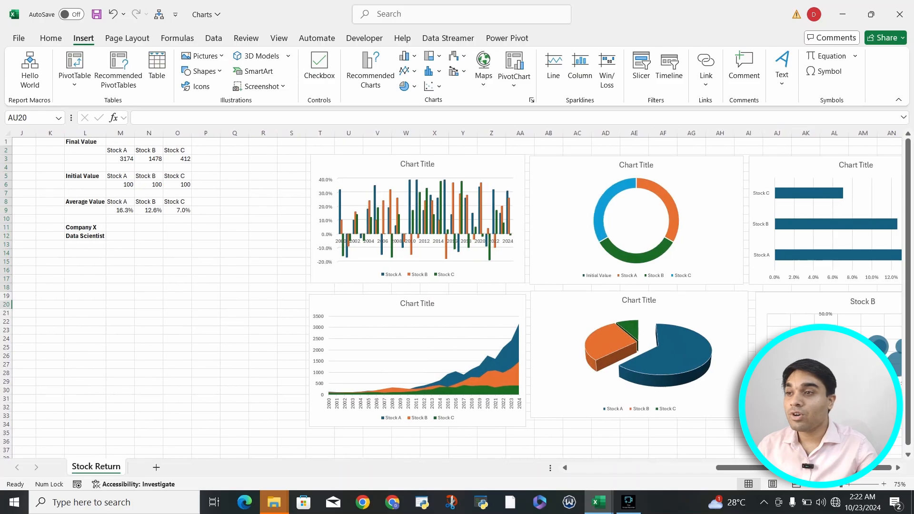
scroll(458, 295, left, 1)
click(371, 70)
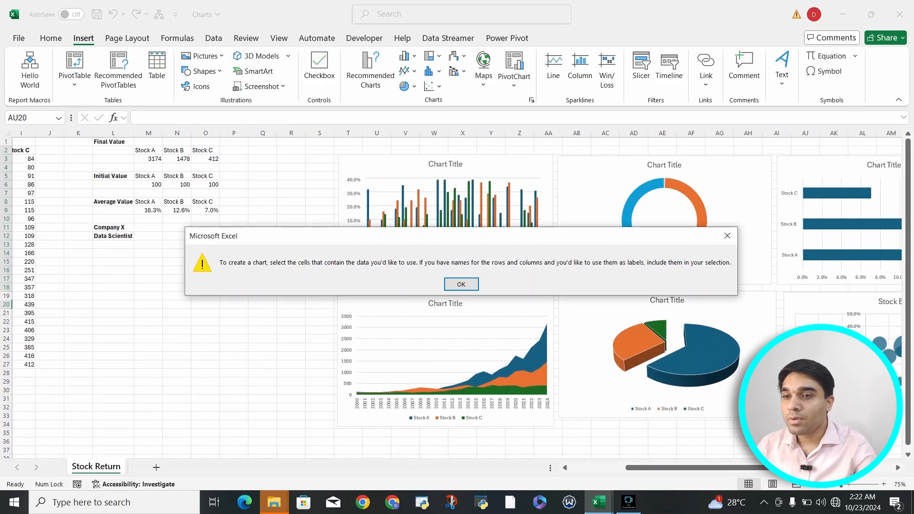
click(728, 236)
click(234, 253)
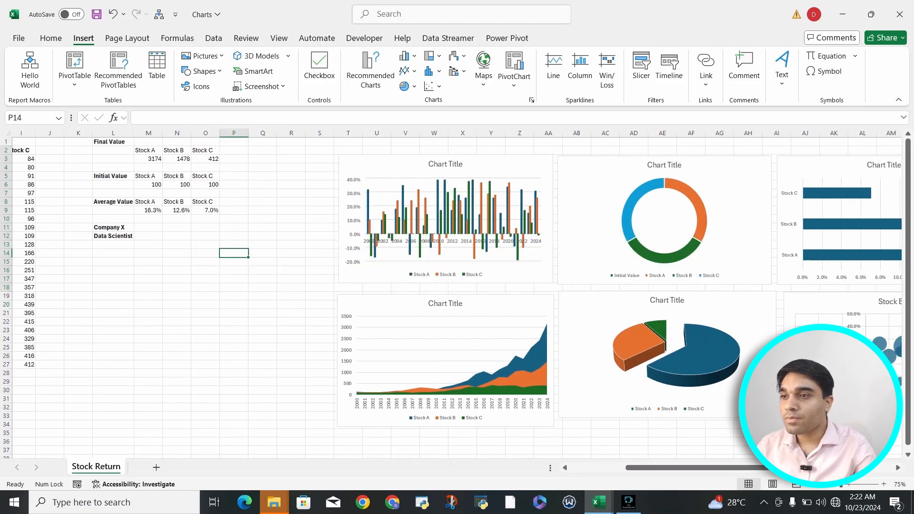
scroll(457, 295, left, 4)
click(371, 70)
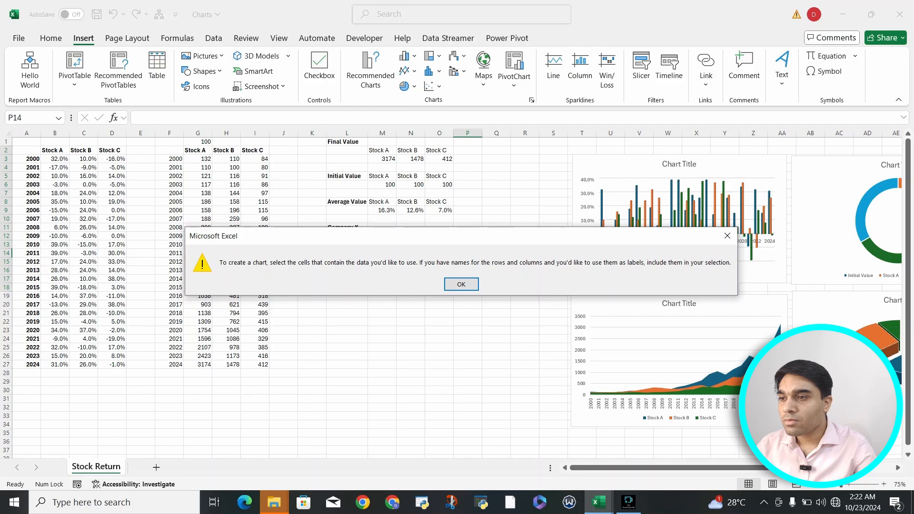
click(453, 285)
click(448, 287)
click(227, 176)
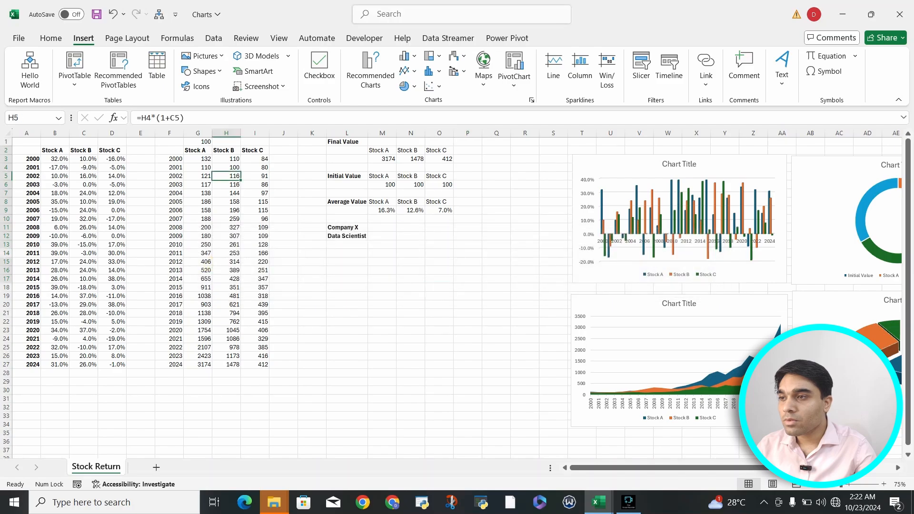
Set up a Combo chart from F2:I27, comparing Clustered Column - Line on Secondary Axis with Clustered Column - Line, and choose the latter.
drag(170, 150, 255, 365)
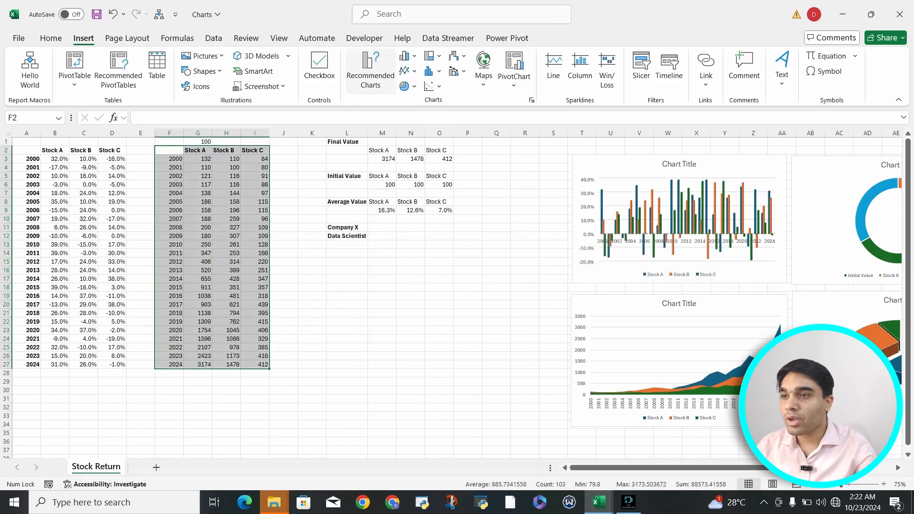
click(371, 71)
click(357, 96)
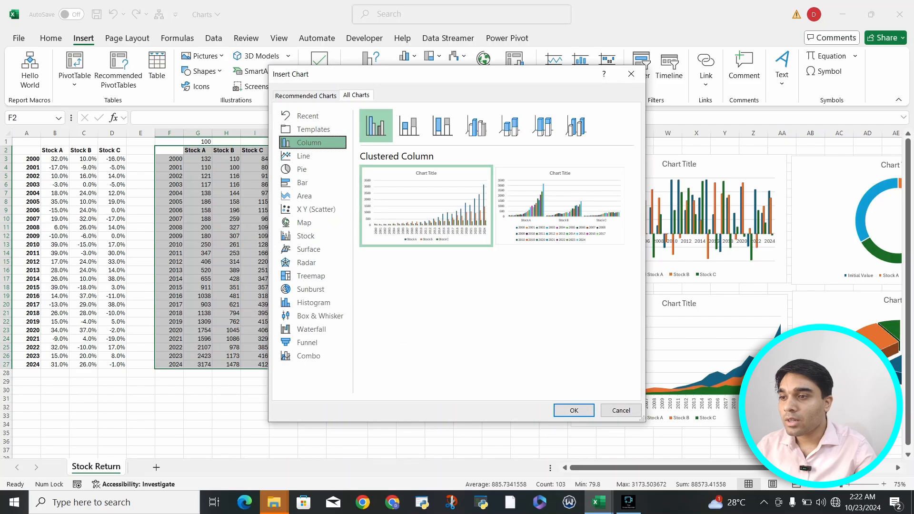
click(286, 356)
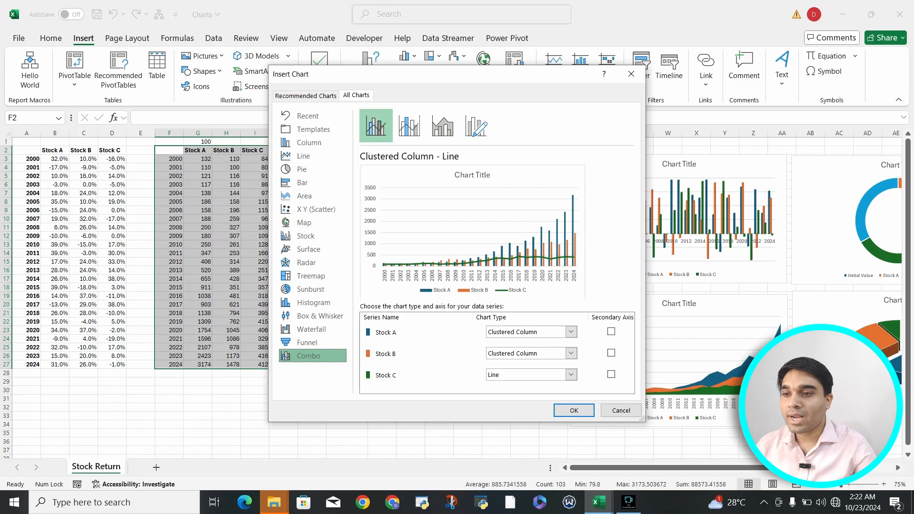
click(409, 125)
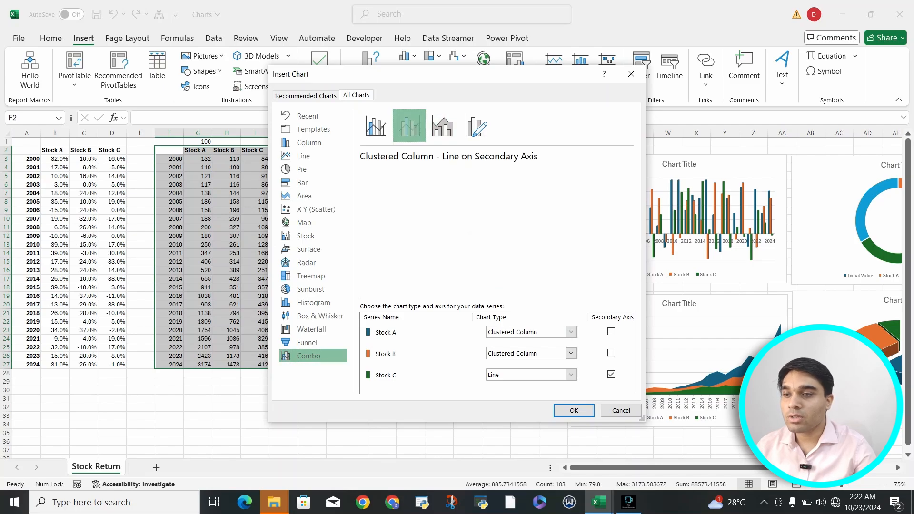
click(376, 125)
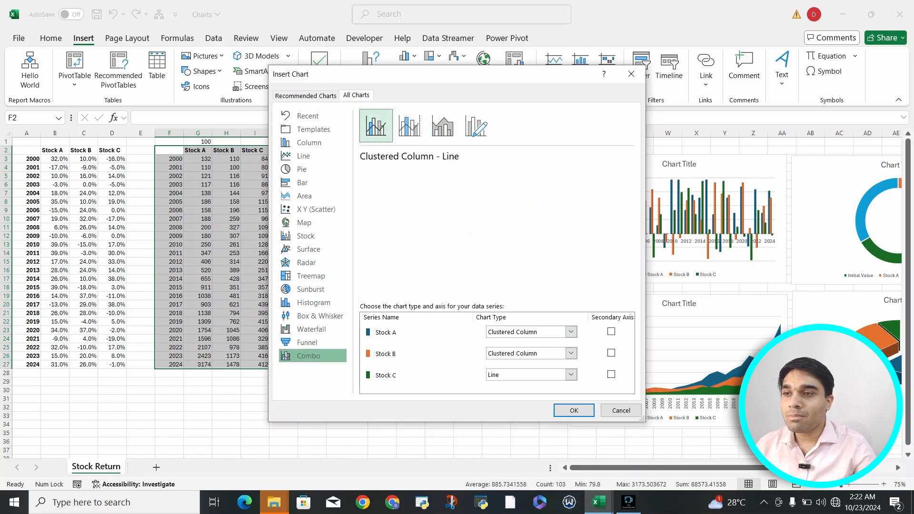
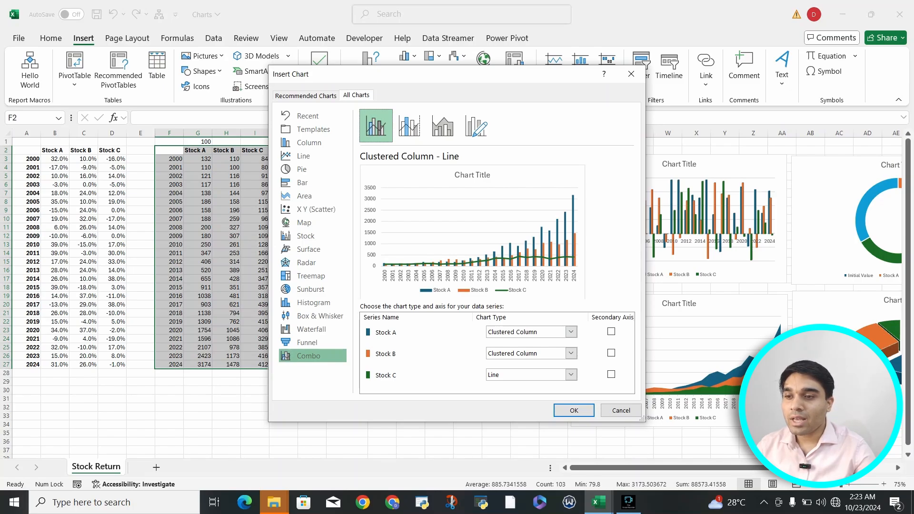
Put Stock C on the secondary axis of the combo chart, and try the secondary axis for Stock B as well.
click(611, 375)
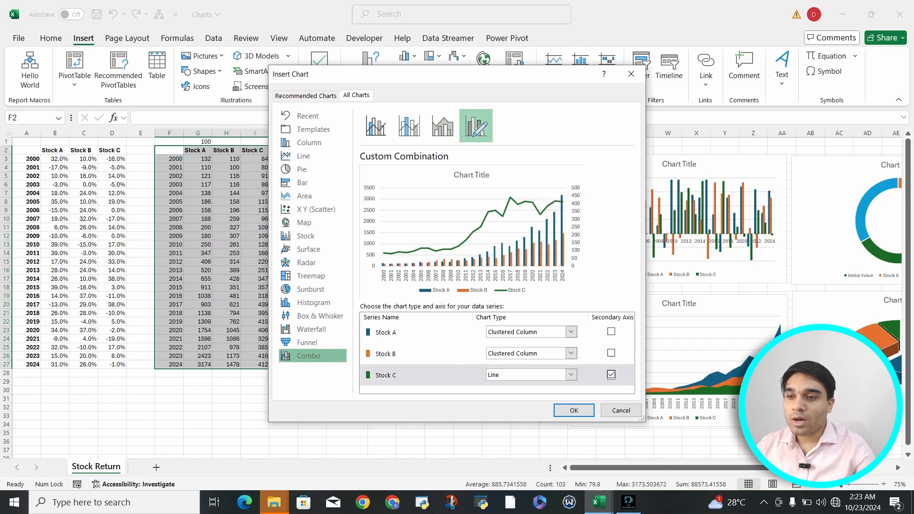
click(611, 353)
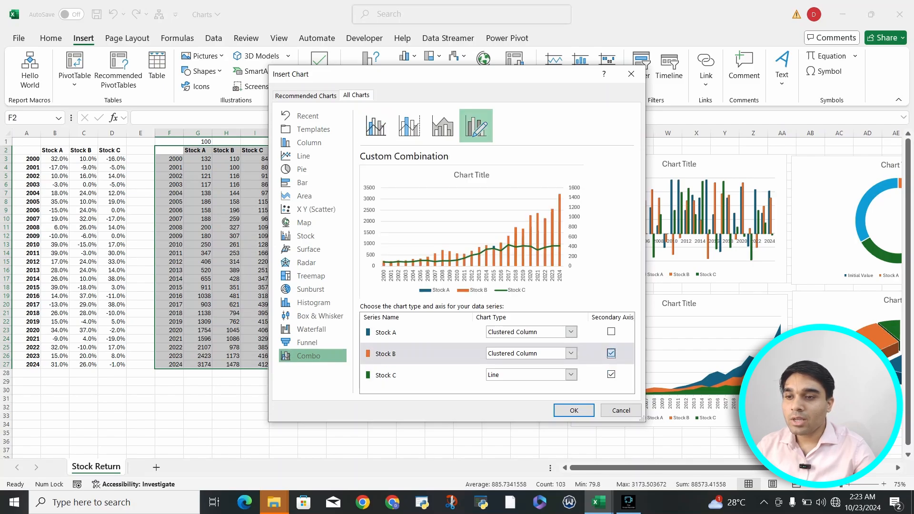
click(611, 353)
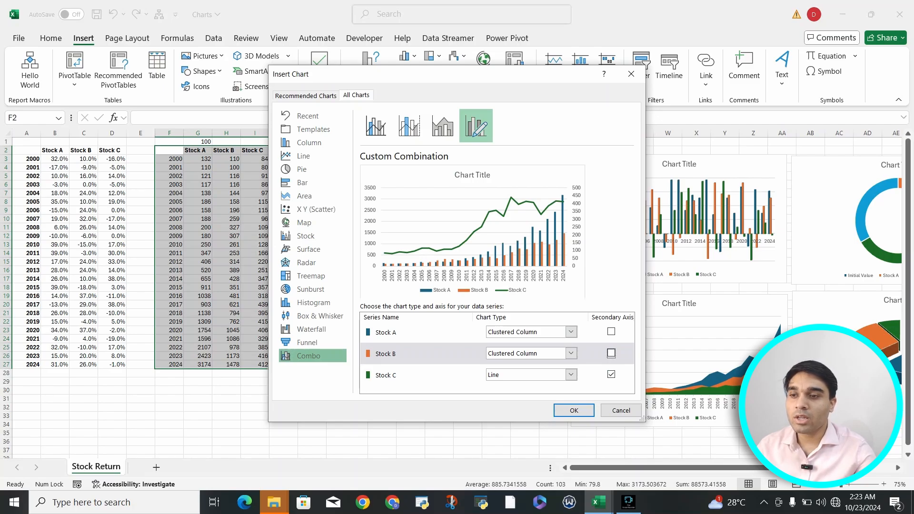
Try Stock C as Clustered Column in the combo chart, and take it off the secondary axis.
click(571, 375)
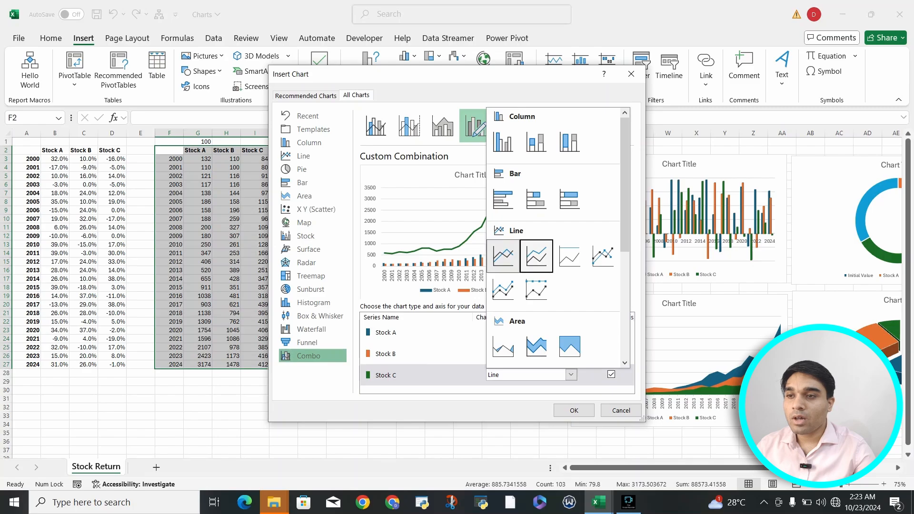
click(503, 142)
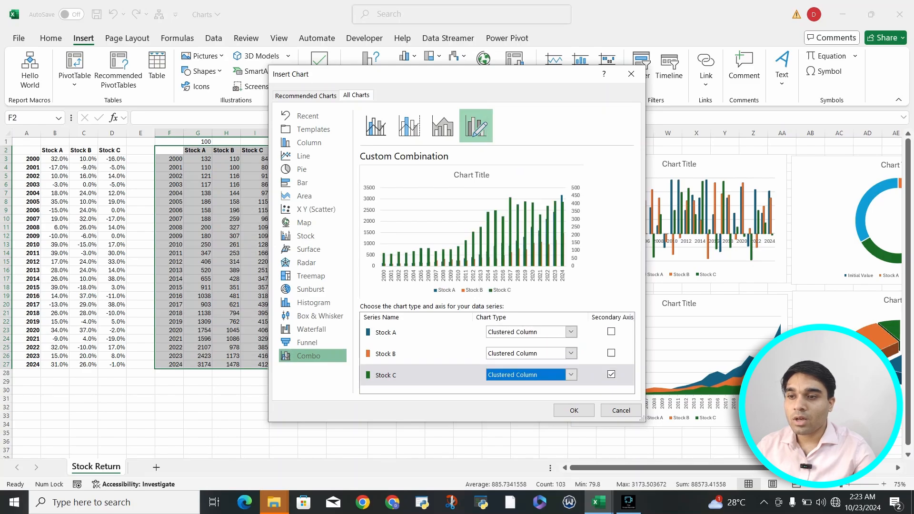
click(612, 375)
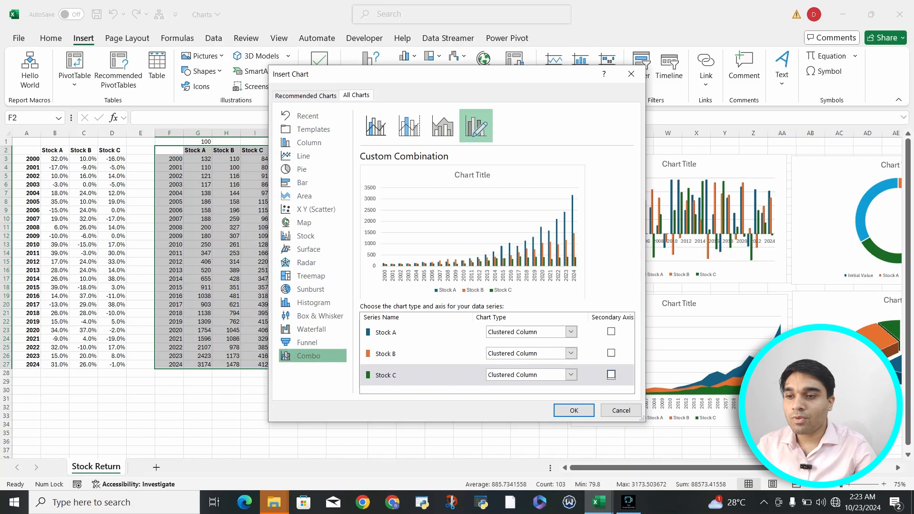
Set Stock C to Line, insert the combo chart, and move it below the existing charts.
click(571, 375)
click(503, 290)
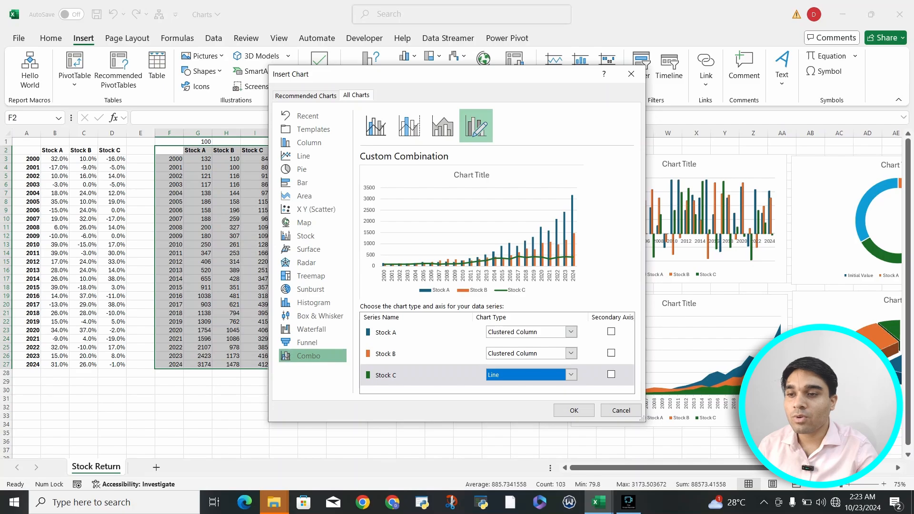
click(574, 411)
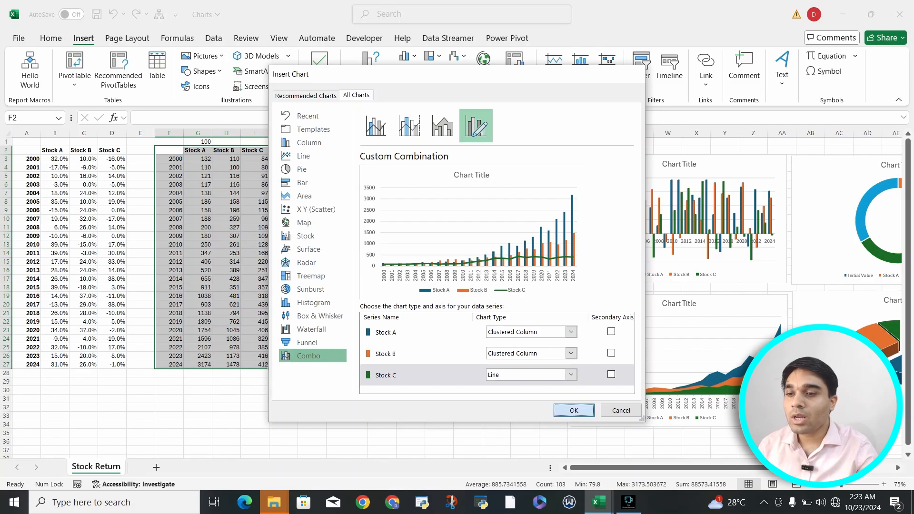
drag(410, 248, 619, 448)
Switch to the SuperStore workbook and link cell F10 to the Ship Mode header with =A1.
mouse_move(599, 503)
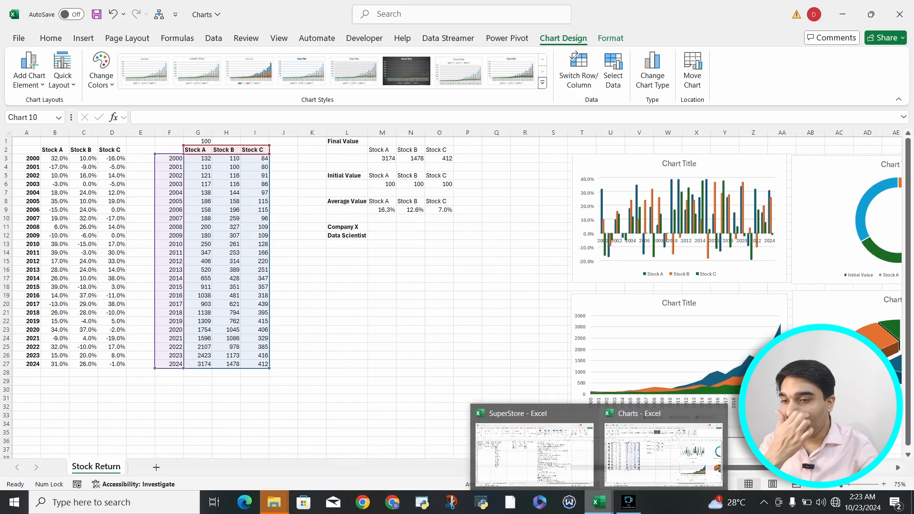
click(531, 453)
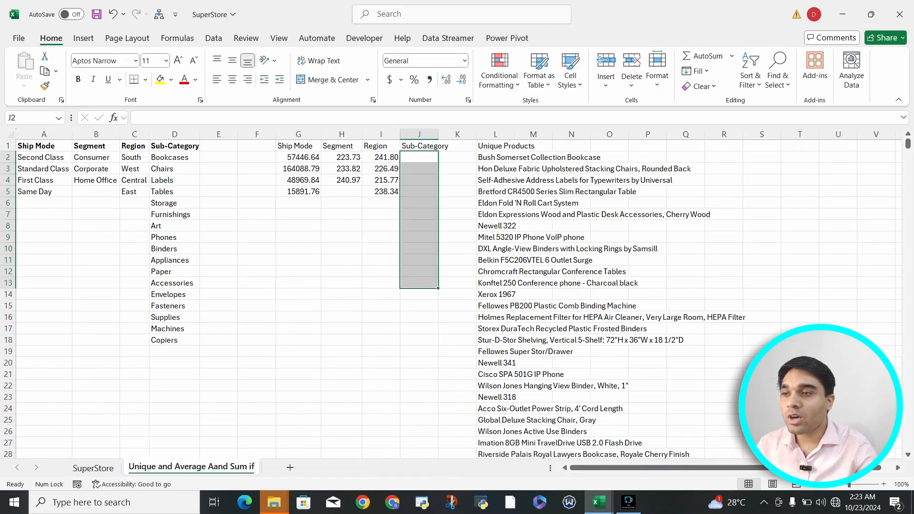
click(342, 249)
scroll(341, 249, left, 1)
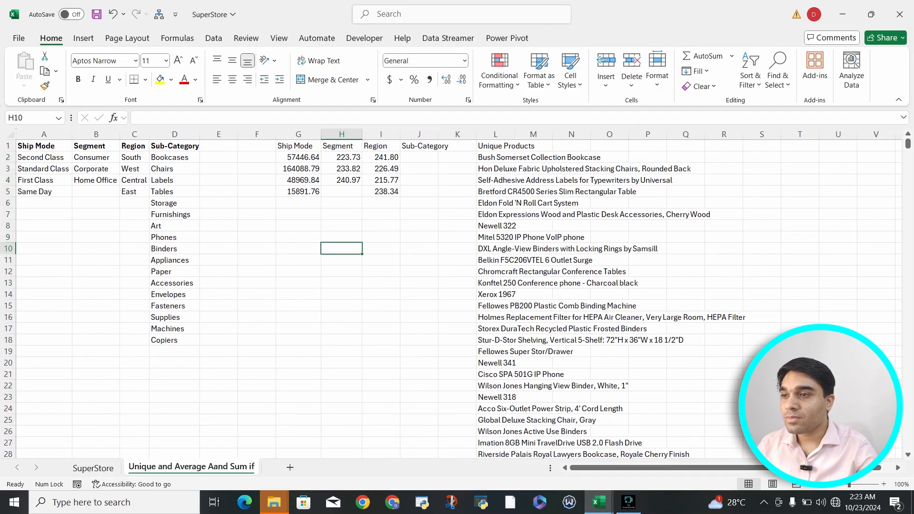
click(257, 157)
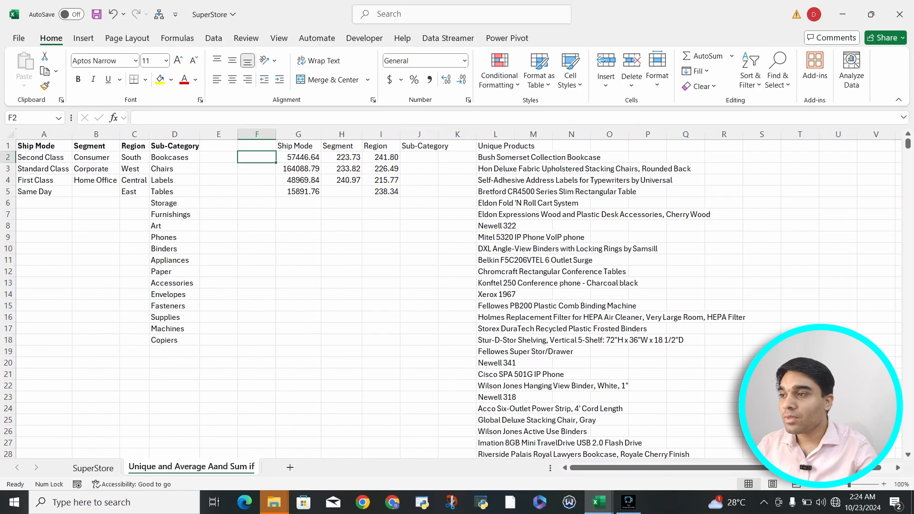
click(257, 248)
text(=)
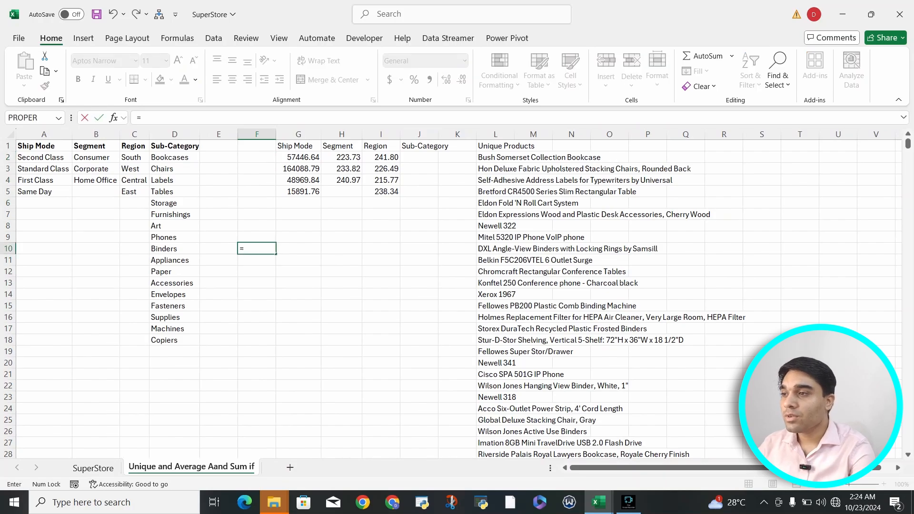
click(44, 146)
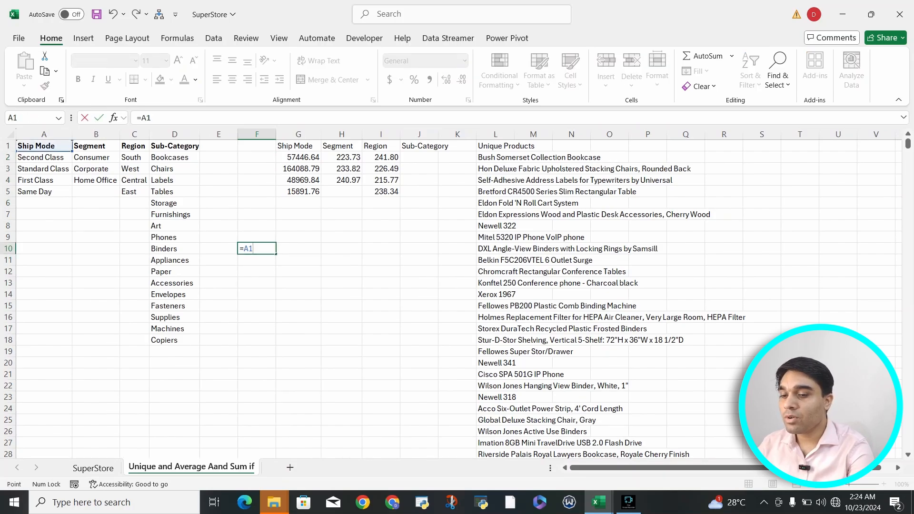
key(Return)
Link cell G11 to the first Ship Mode value with =G2.
key(Up)
key(Right)
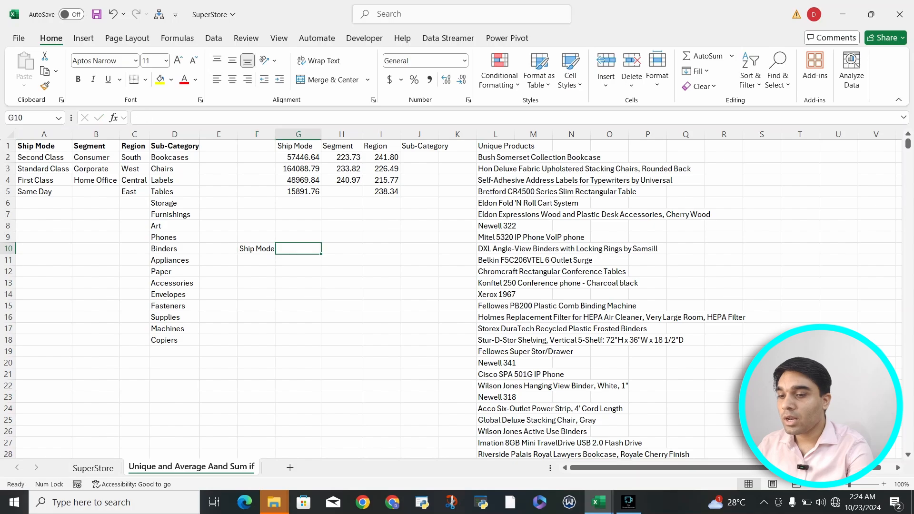
key(Down)
text(=)
key(Up)
key(Up)
key(Up)
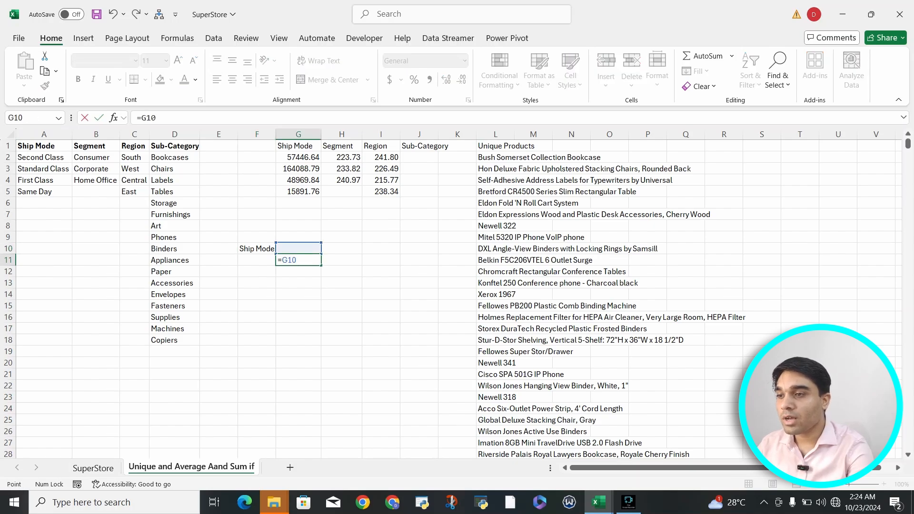
key(Up)
key(Up)
key(Up)
key(Up)
key(Up)
key(Up)
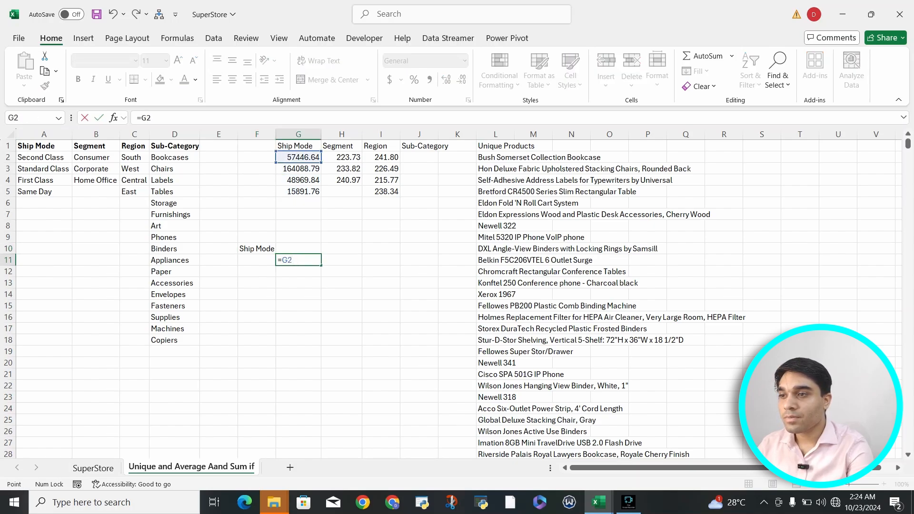
key(Return)
text(\)
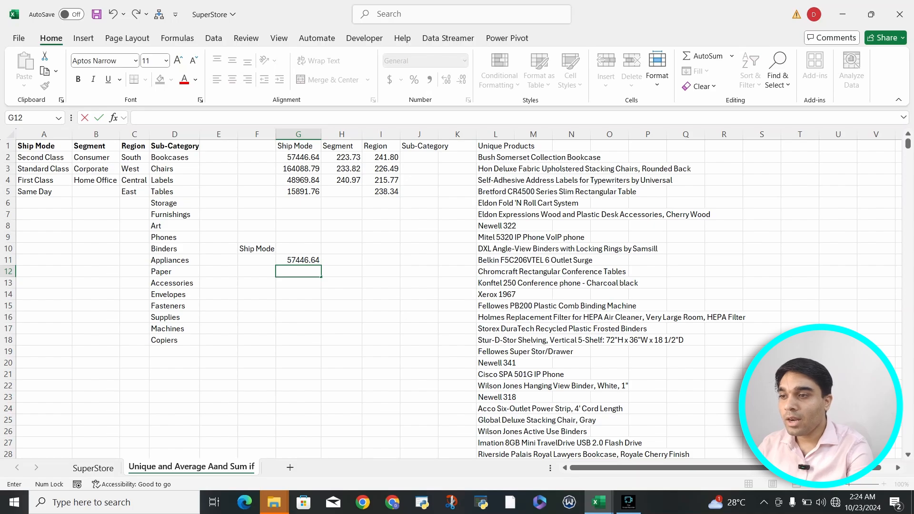
key(Escape)
Fill the ship mode formula from F10 down to F14.
key(Up)
key(Left)
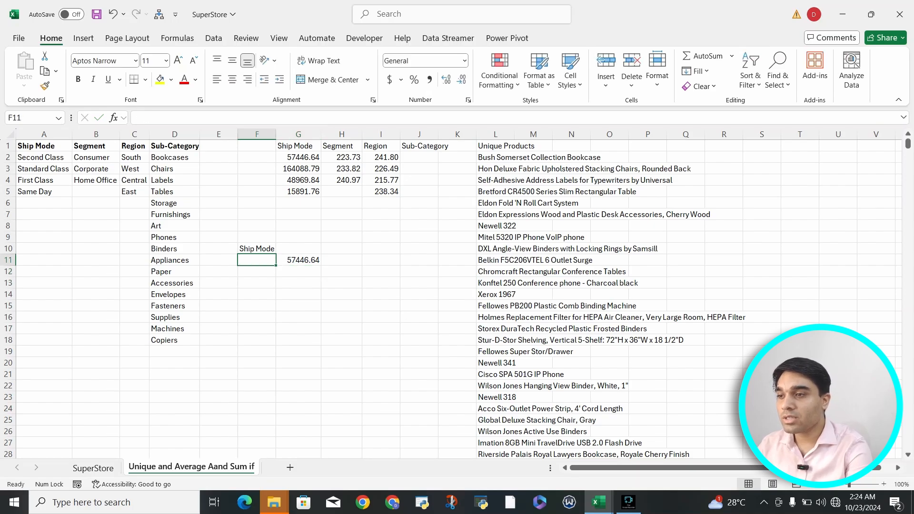
key(Up)
key(shift+Down)
key(shift+Down)
key(shift+Down)
key(shift+Down)
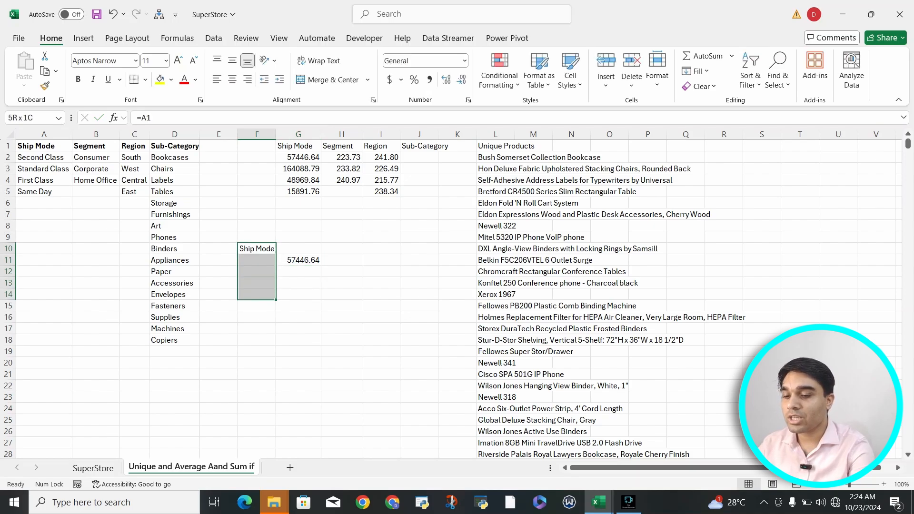
key(ctrl+d)
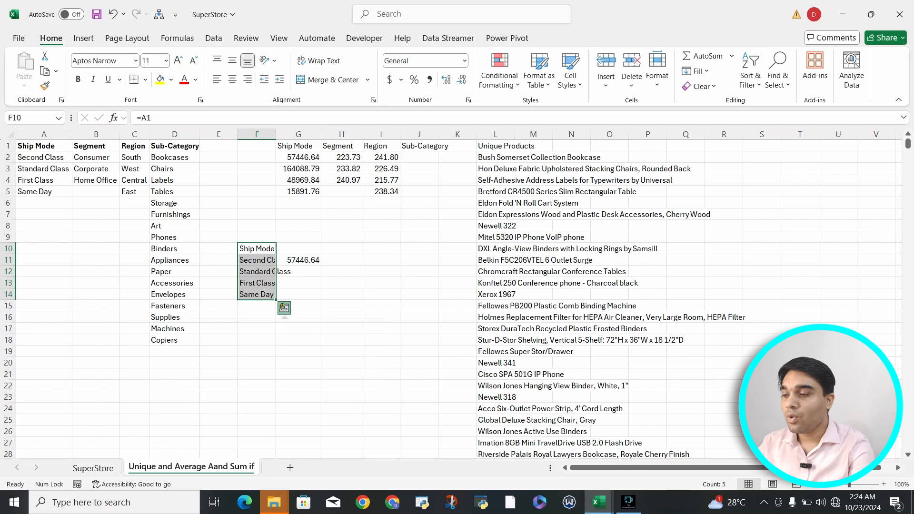
Fill the value formula from G11 down to G14.
key(Right)
key(Down)
key(shift+Down)
key(shift+Down)
key(shift+Down)
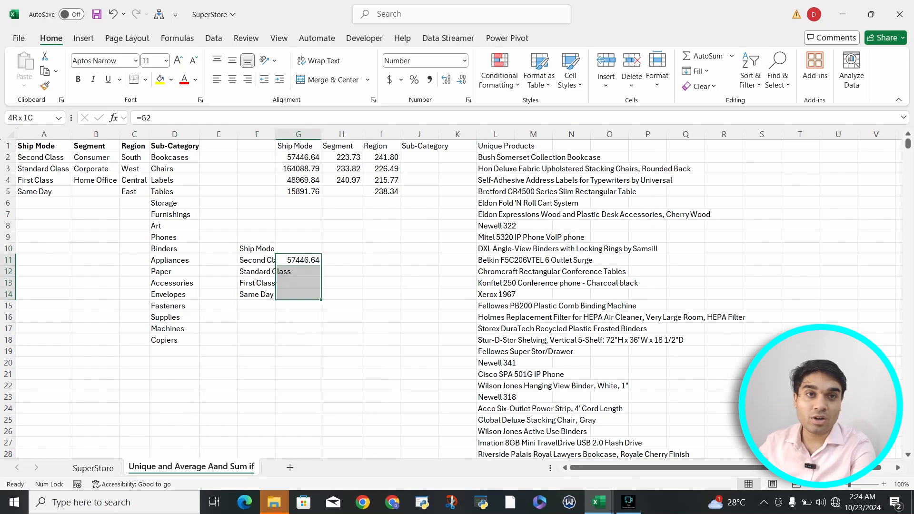
key(ctrl+d)
Select the ship modes and their values in F11:G14 and bring up all chart types, keeping the data in view.
key(Left)
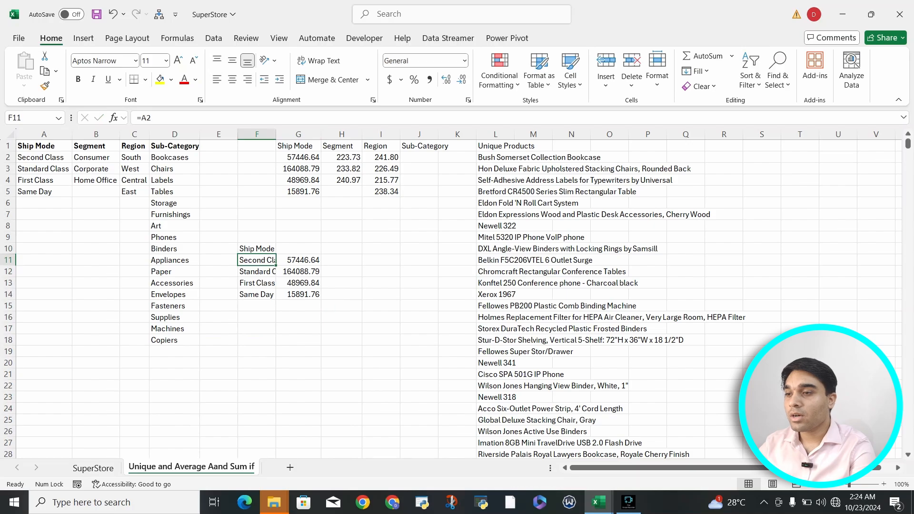
key(shift+Right)
key(shift+Down)
key(shift+Down)
key(shift+Down)
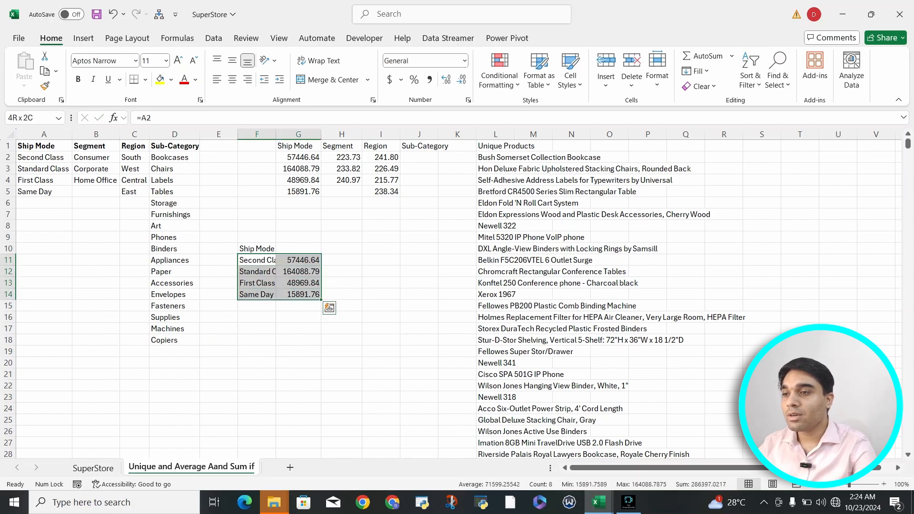
key(alt+n)
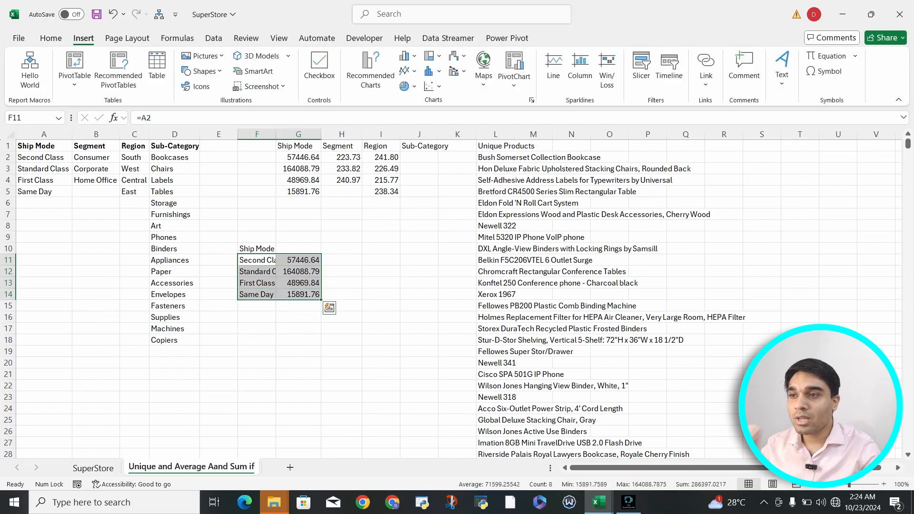
key(r)
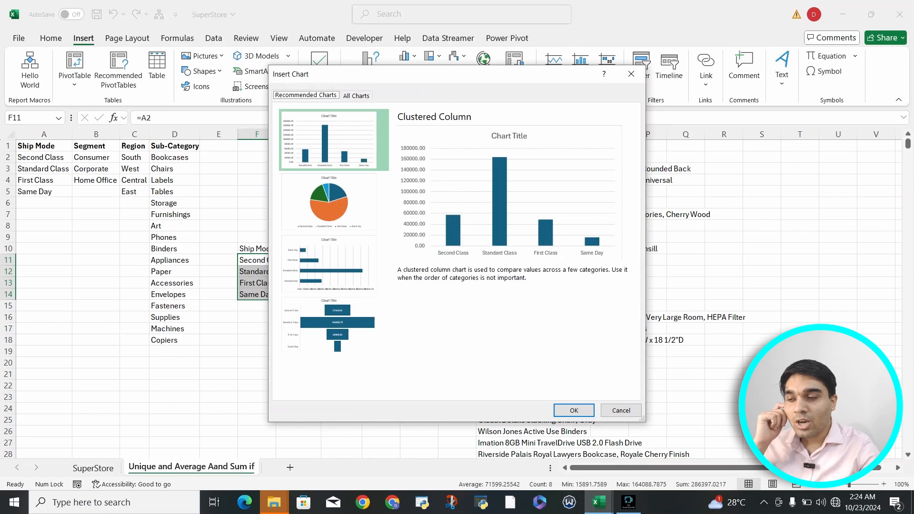
key(ctrl+Tab)
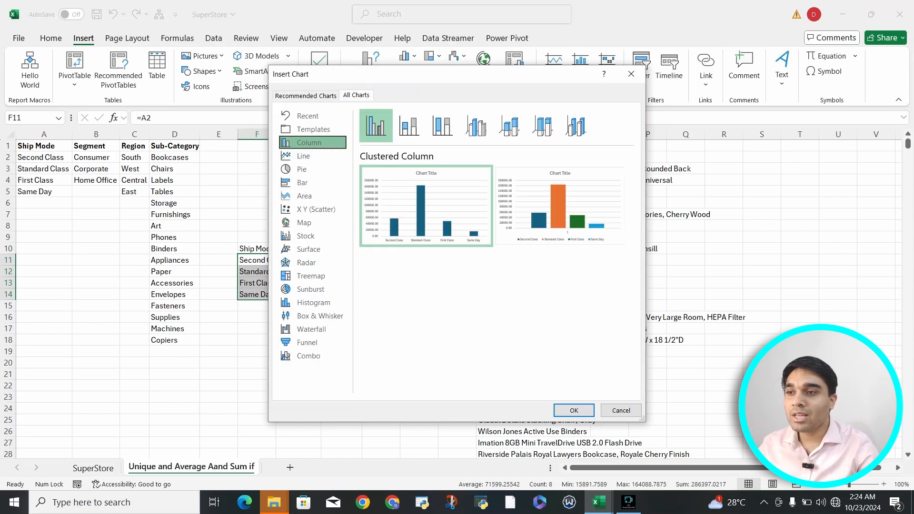
drag(438, 77, 735, 97)
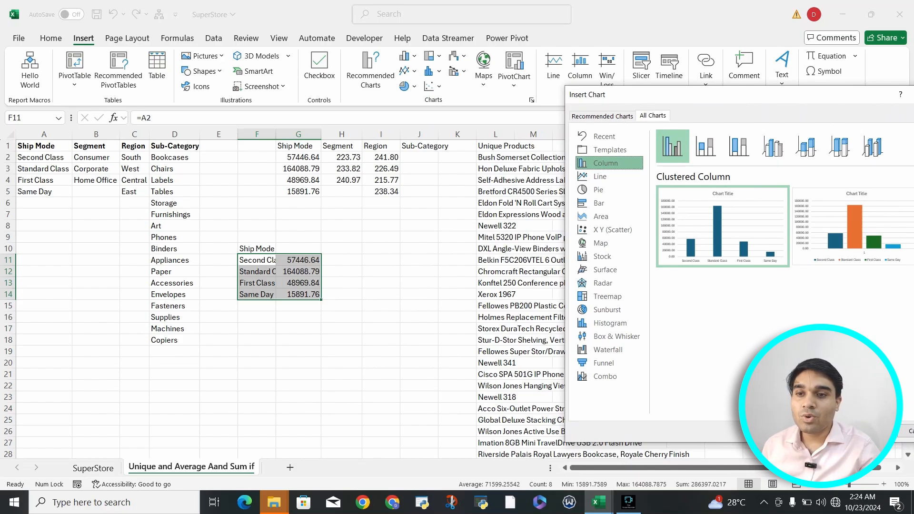
Compare the Pie, Doughnut and 3-D Pie previews for the ship mode values, and insert the 2-D Pie chart.
key(Down)
key(Down)
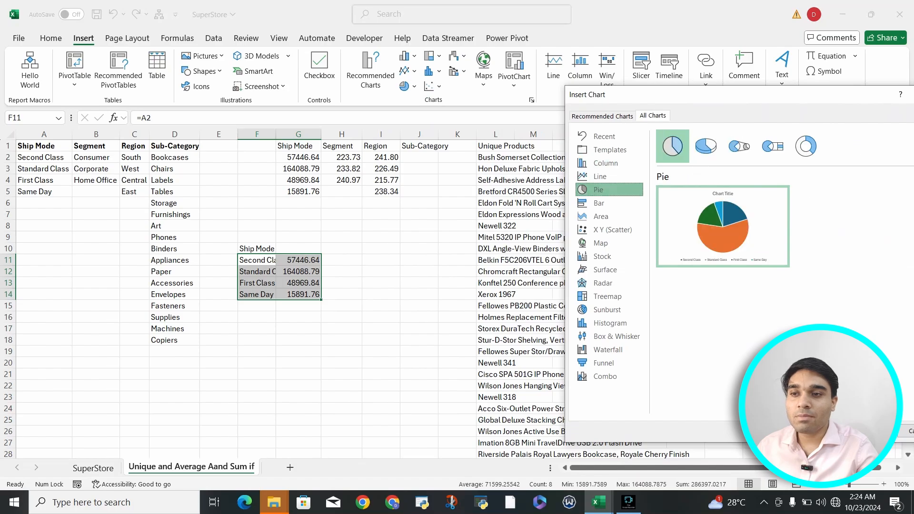
mouse_move(731, 229)
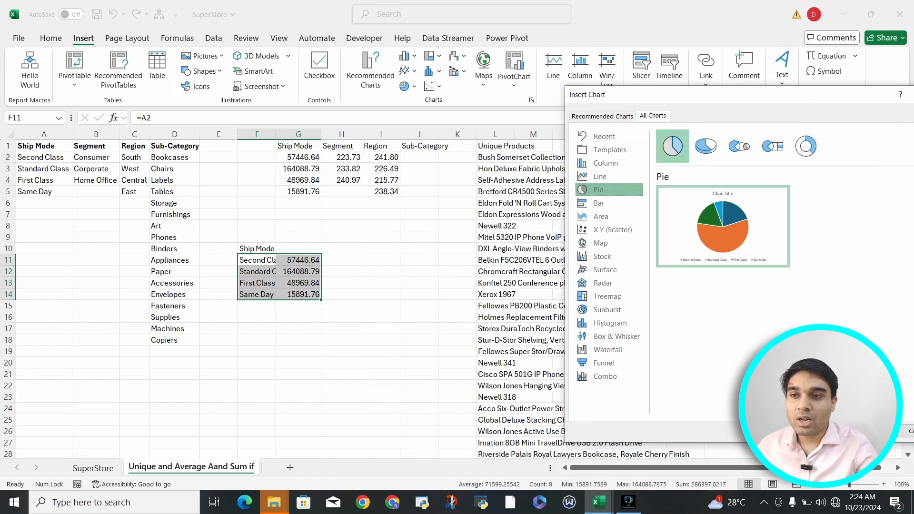
click(806, 146)
mouse_move(723, 229)
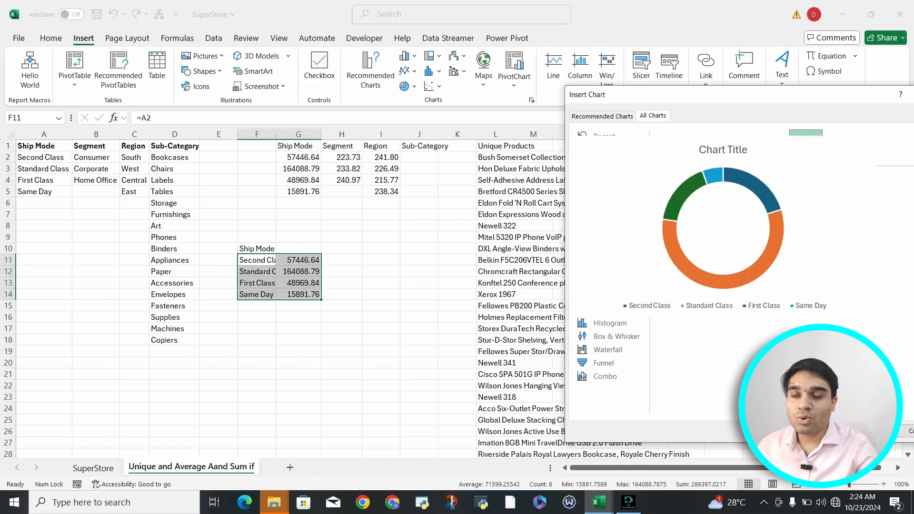
click(706, 146)
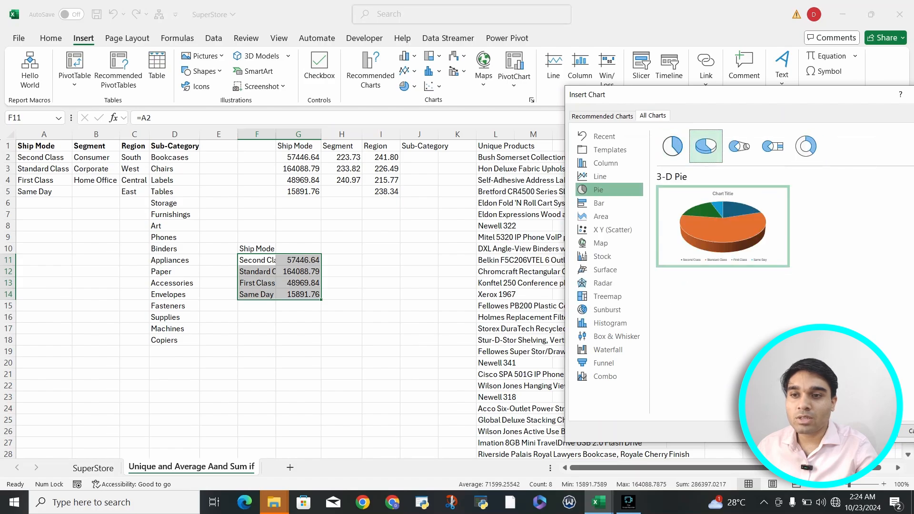
click(673, 146)
mouse_move(723, 226)
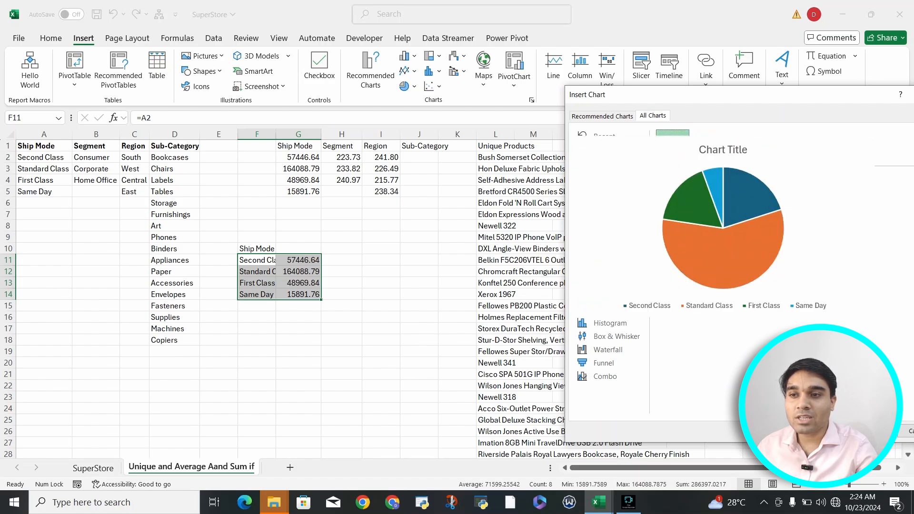
key(Return)
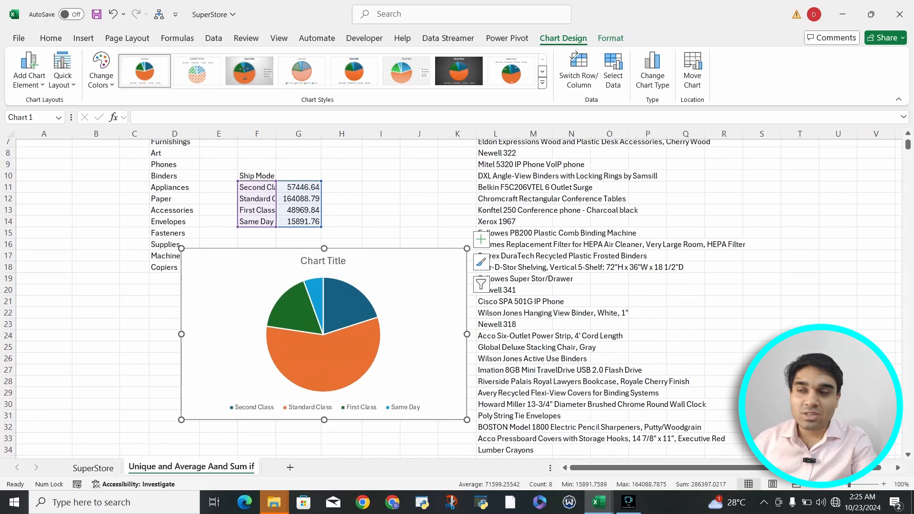
scroll(449, 299, up, 2)
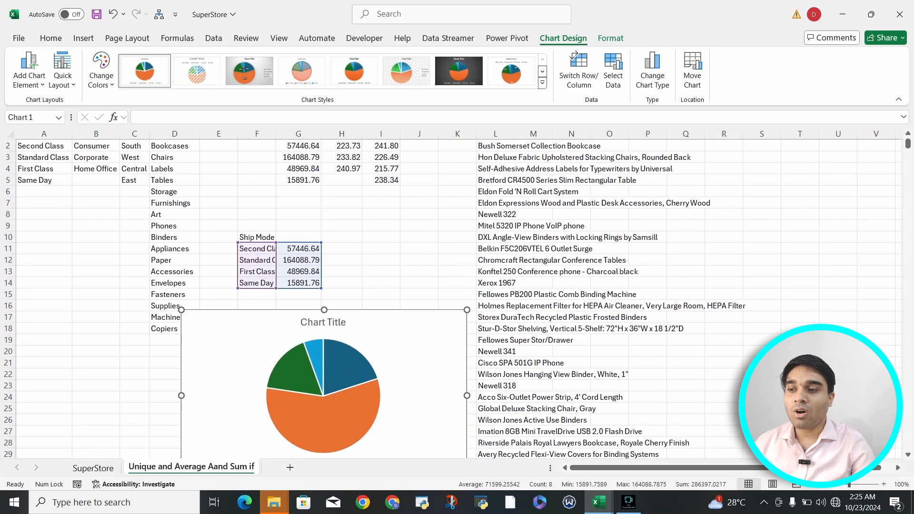
Switch to the Charts workbook and move the stock combo chart directly below the exploded 3-D pie chart.
mouse_move(599, 502)
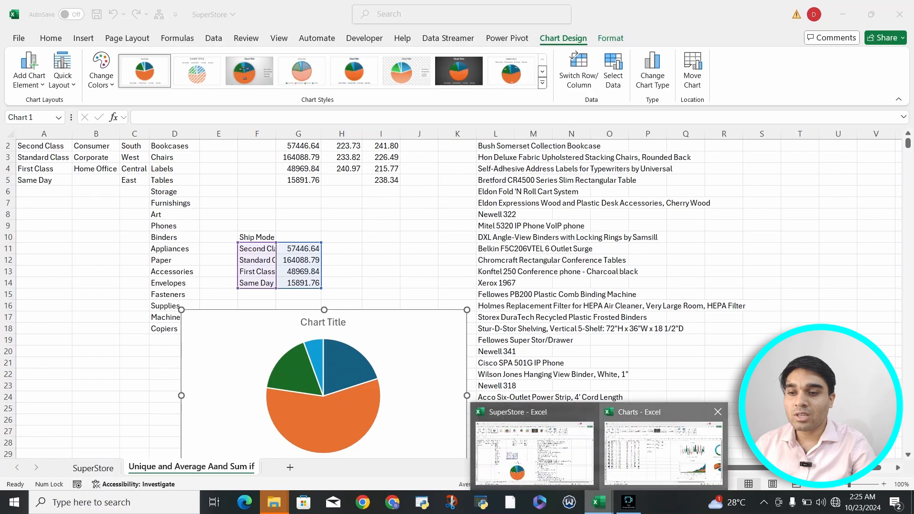
click(663, 448)
click(496, 330)
scroll(497, 330, right, 4)
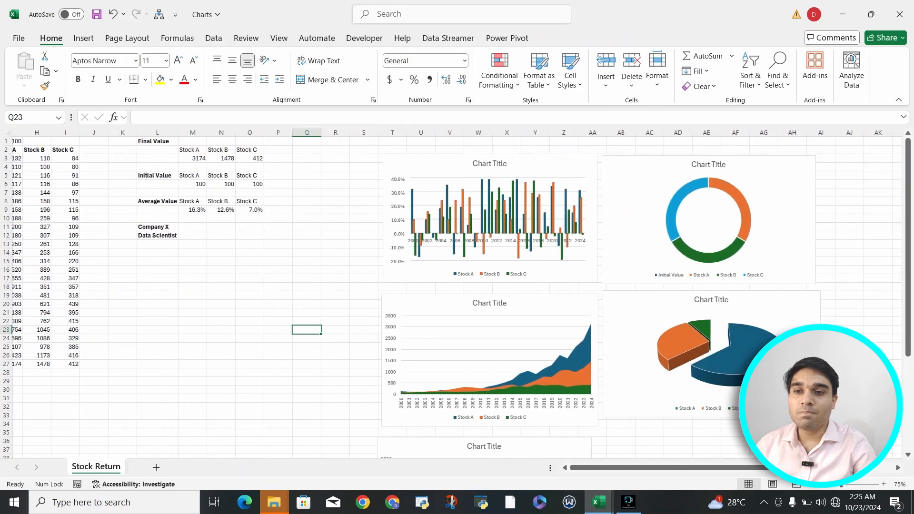
scroll(497, 329, right, 3)
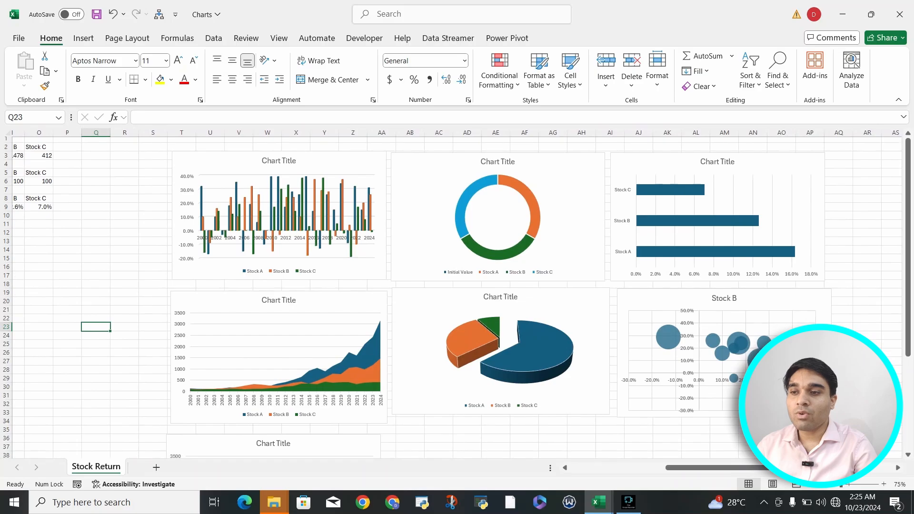
scroll(347, 388, down, 3)
scroll(348, 388, up, 3)
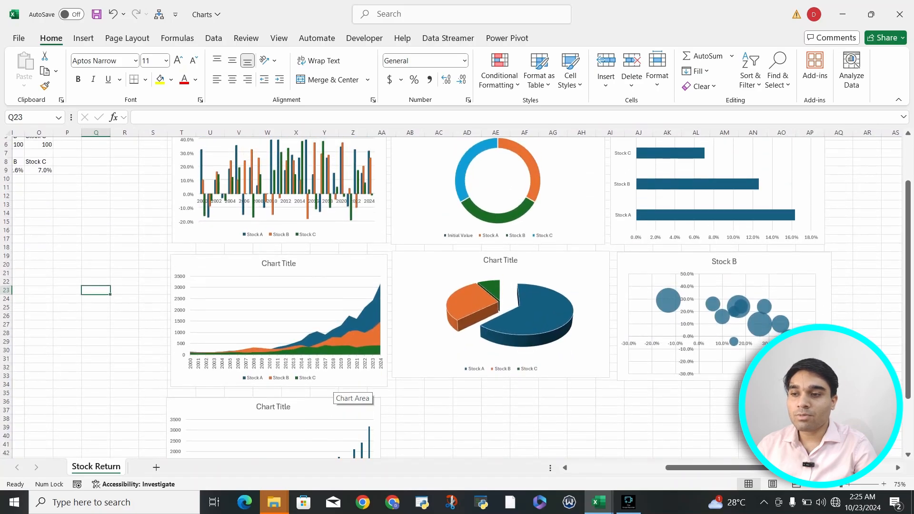
scroll(347, 389, down, 3)
click(347, 388)
drag(348, 388, 576, 384)
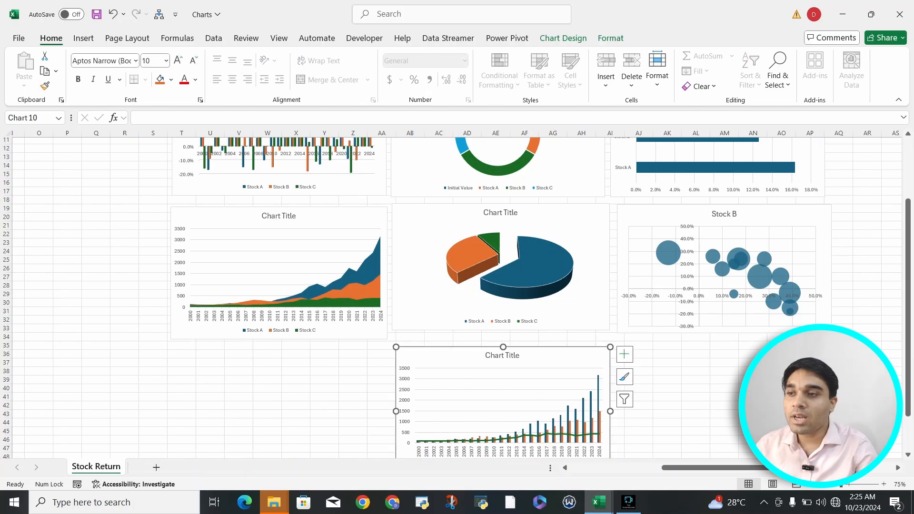
click(696, 354)
Review the recommended chart types and the full chart list for the yearly stock values in F2:I27, inserting none.
scroll(451, 298, up, 3)
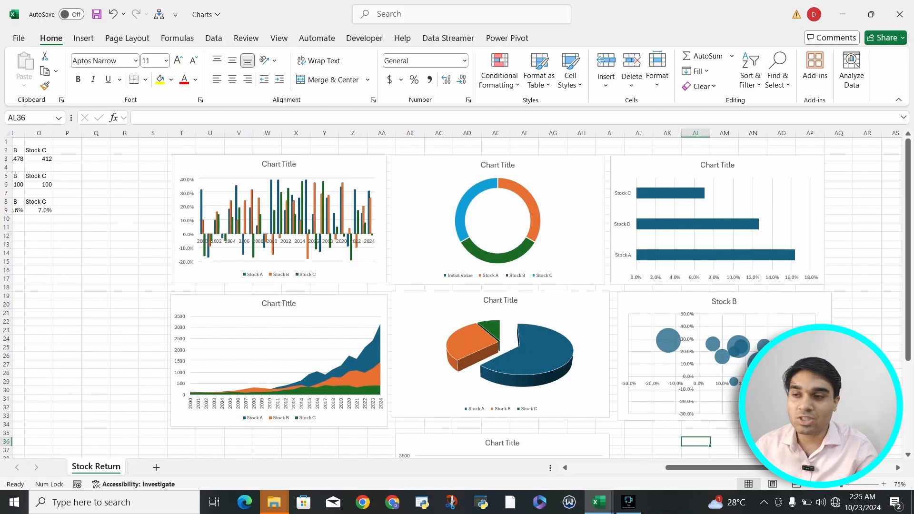
scroll(456, 294, left, 3)
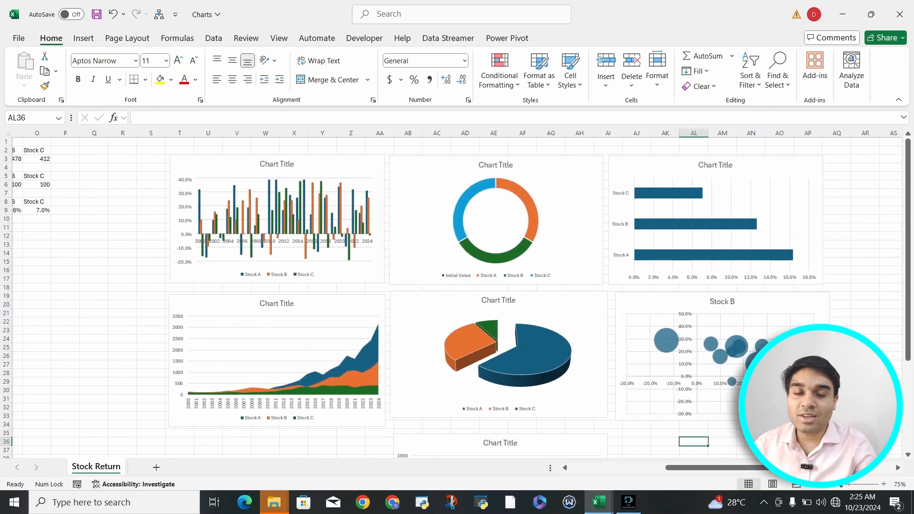
scroll(456, 294, left, 4)
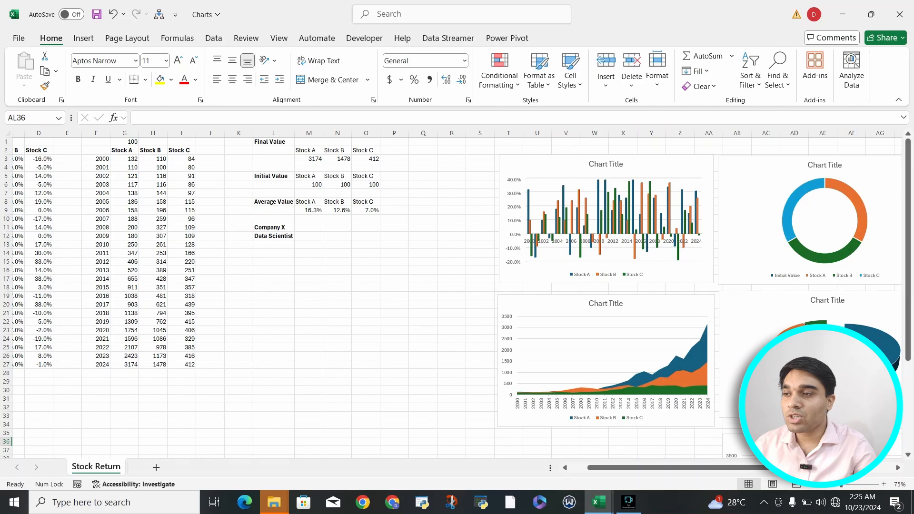
drag(95, 150, 196, 368)
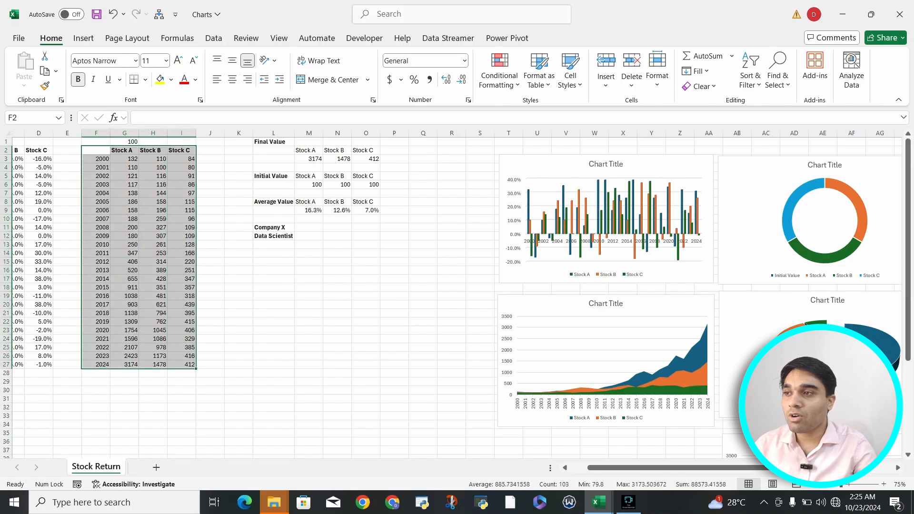
click(84, 38)
click(372, 71)
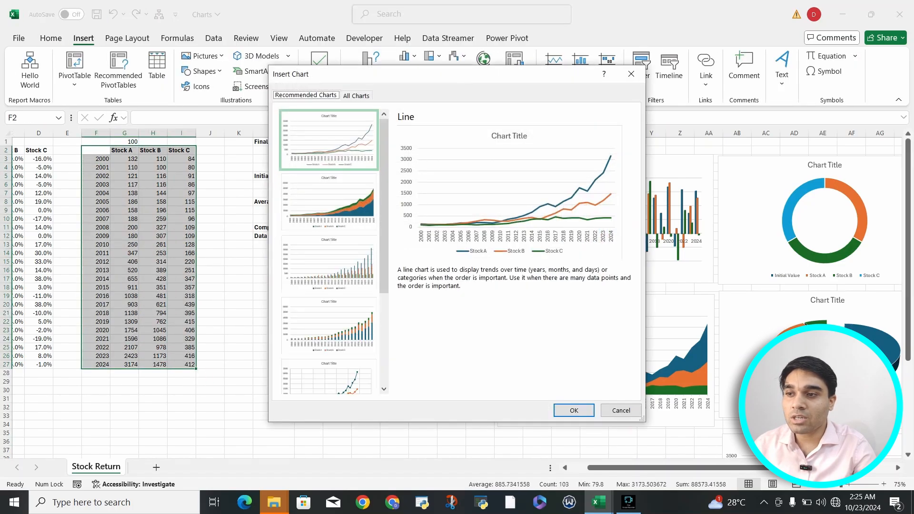
scroll(329, 252, down, 3)
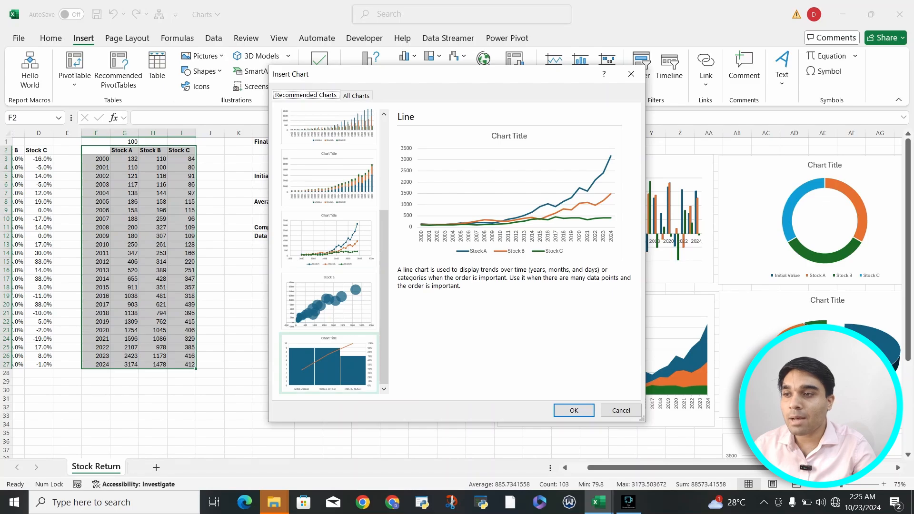
click(356, 95)
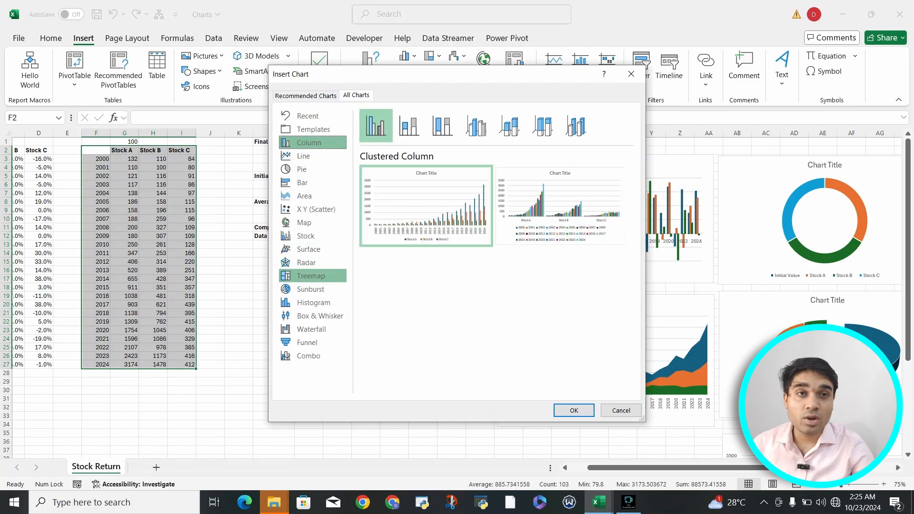
click(631, 74)
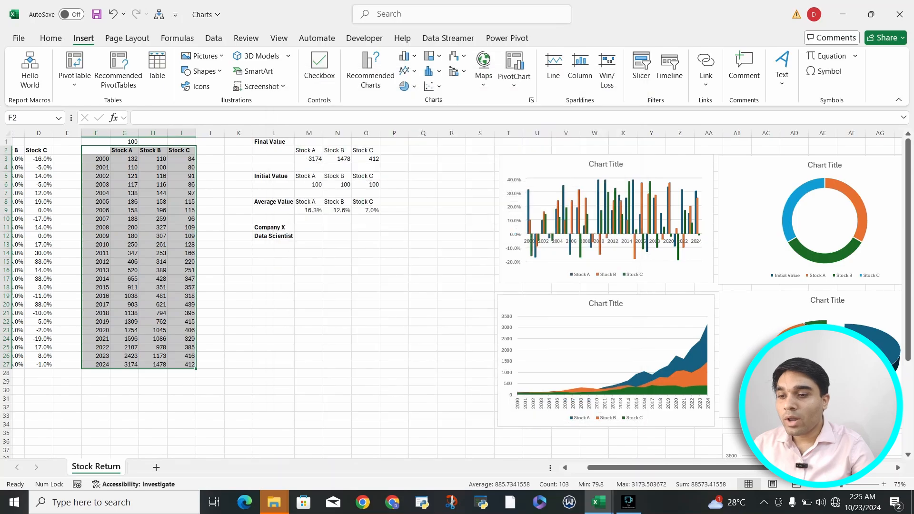
Return to the SuperStore workbook, insert a Treemap chart from the ship mode data in F11:G14, and place it beyond column O beside the pie chart.
click(599, 503)
click(526, 449)
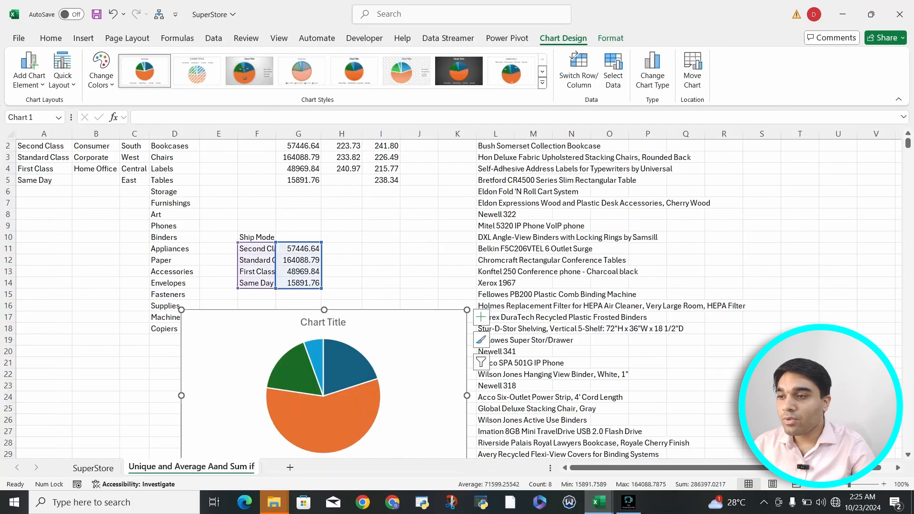
click(257, 237)
mouse_move(257, 248)
mouse_down()
mouse_move(298, 283)
mouse_move(299, 294)
mouse_move(257, 250)
mouse_up()
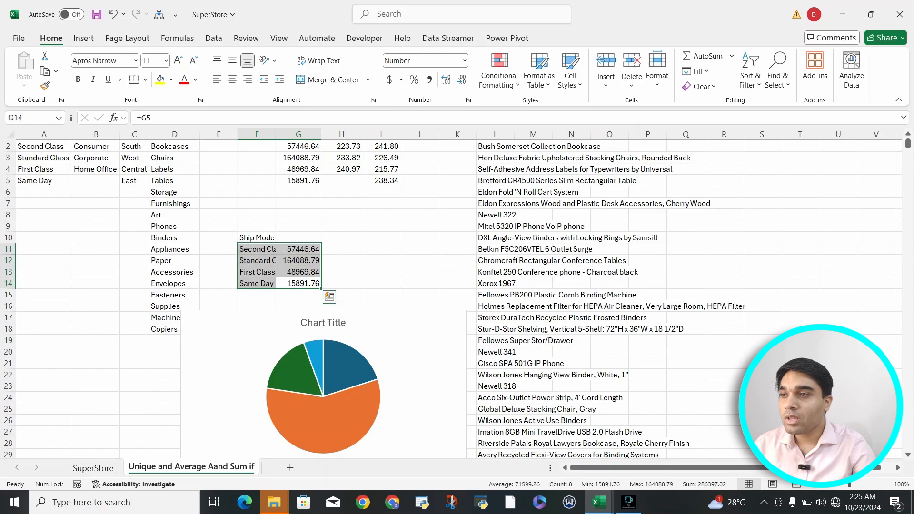
click(83, 38)
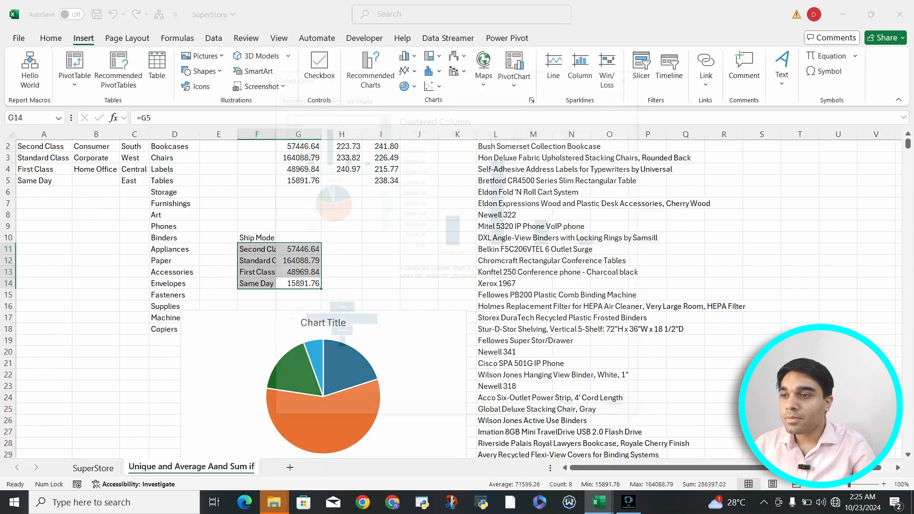
click(372, 67)
click(356, 95)
click(312, 277)
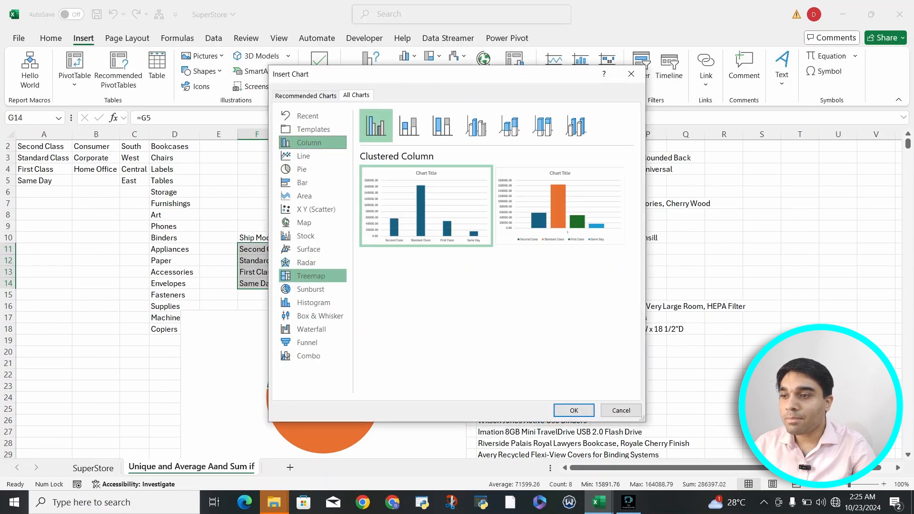
click(574, 410)
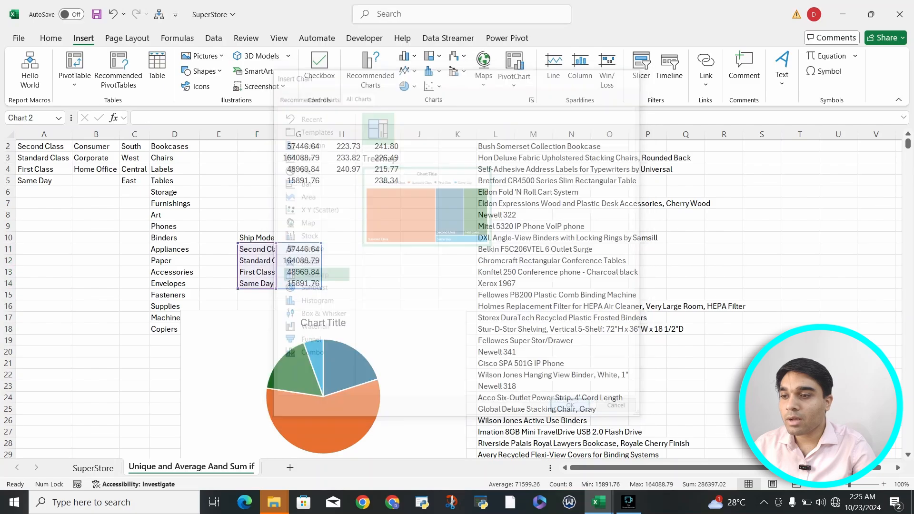
drag(520, 224, 829, 320)
scroll(829, 320, down, 4)
Highlight Same Day and First Class through the treemap's legend and check the value of the Standard Class tile.
click(854, 195)
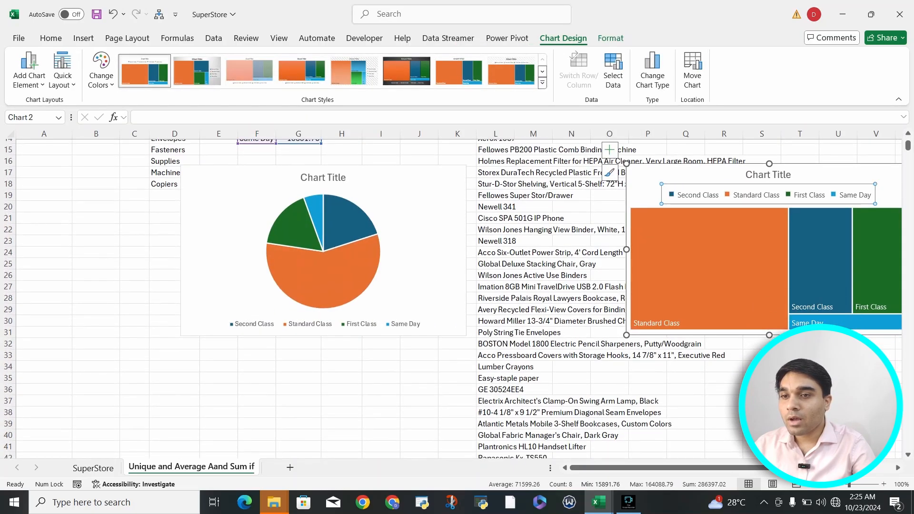
click(854, 195)
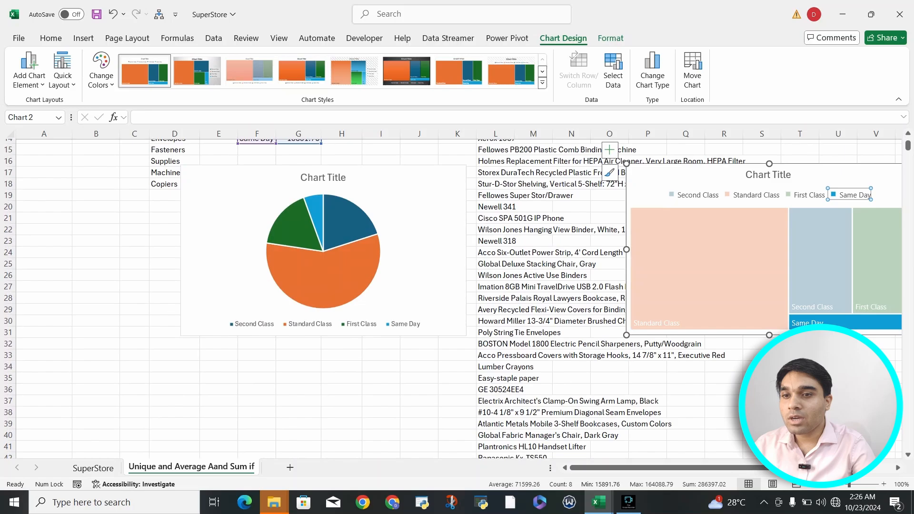
click(821, 261)
click(808, 195)
click(808, 196)
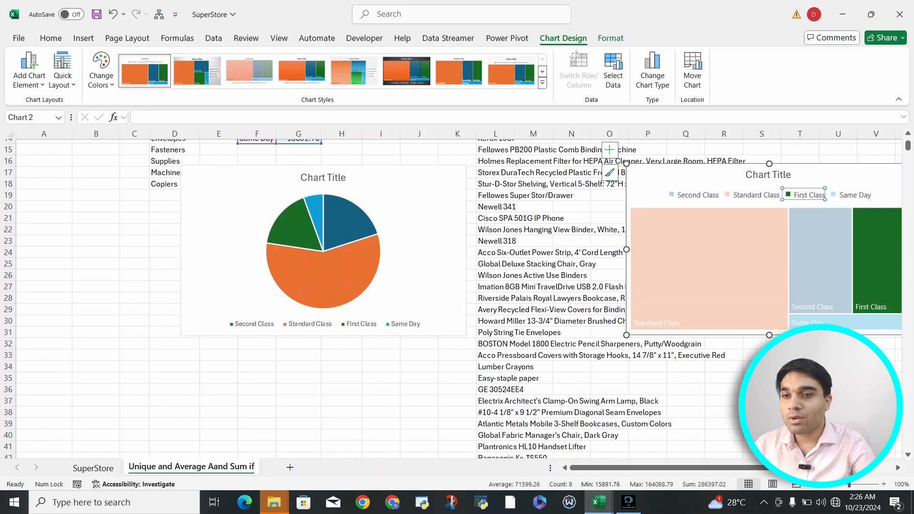
click(820, 260)
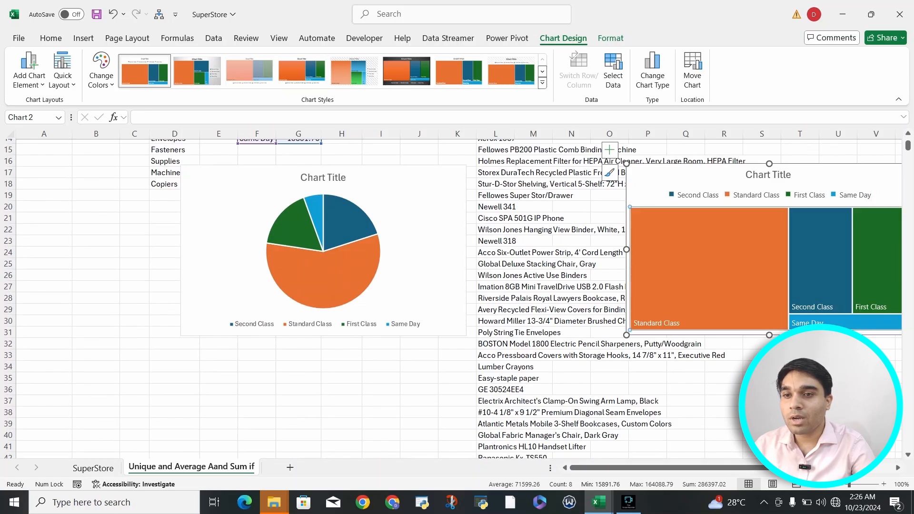
click(808, 195)
click(809, 196)
key(Escape)
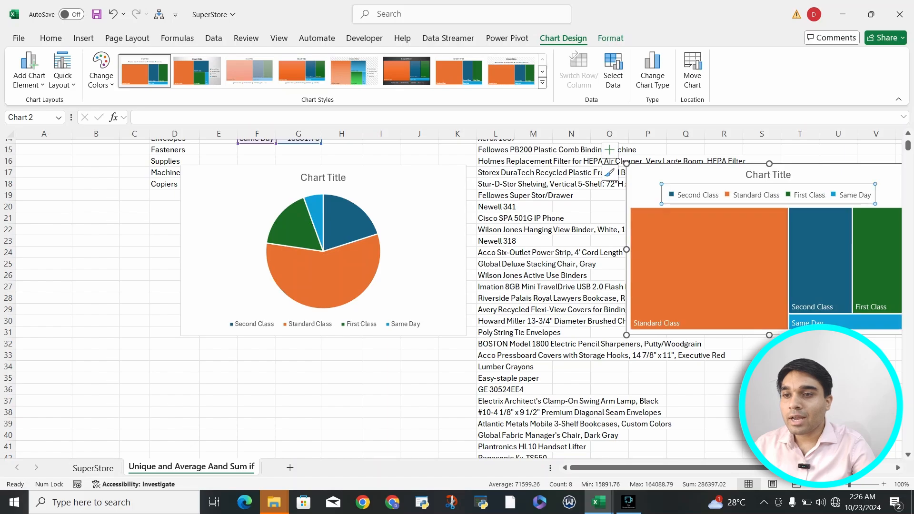
mouse_move(709, 248)
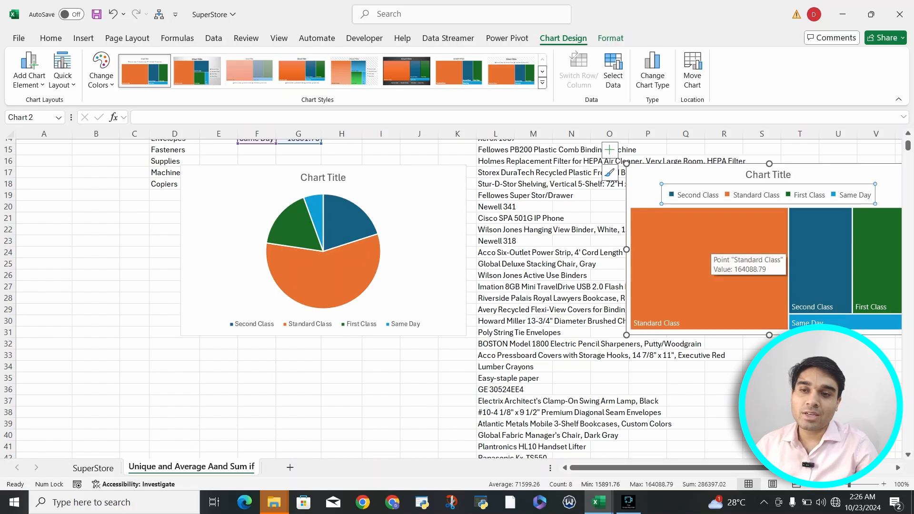
Enlarge the treemap chart, mainly in width, so it extends to about column Z and row 32.
scroll(708, 248, right, 3)
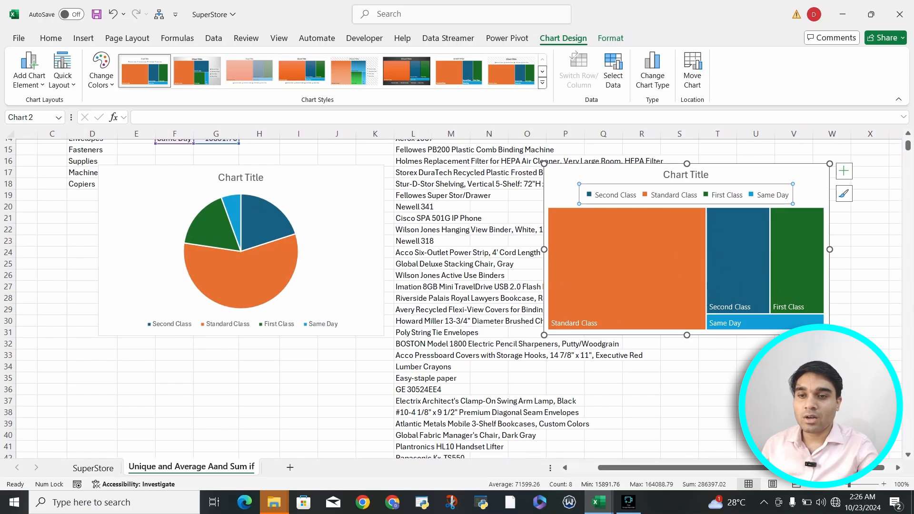
drag(830, 335, 902, 345)
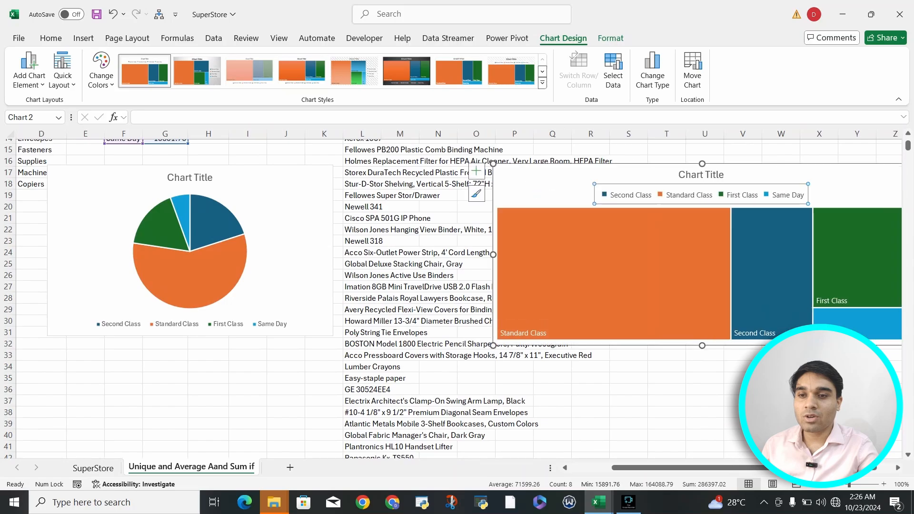
key(Right)
mouse_move(850, 273)
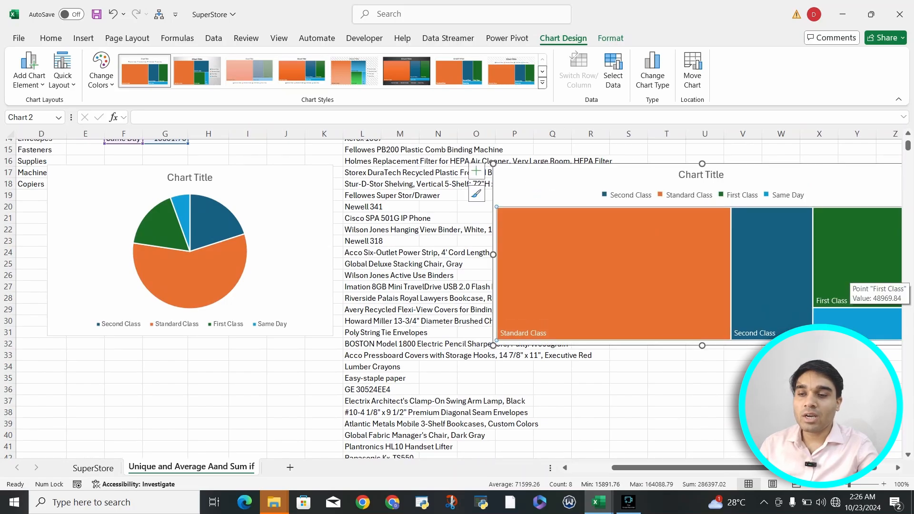
scroll(459, 294, right, 1)
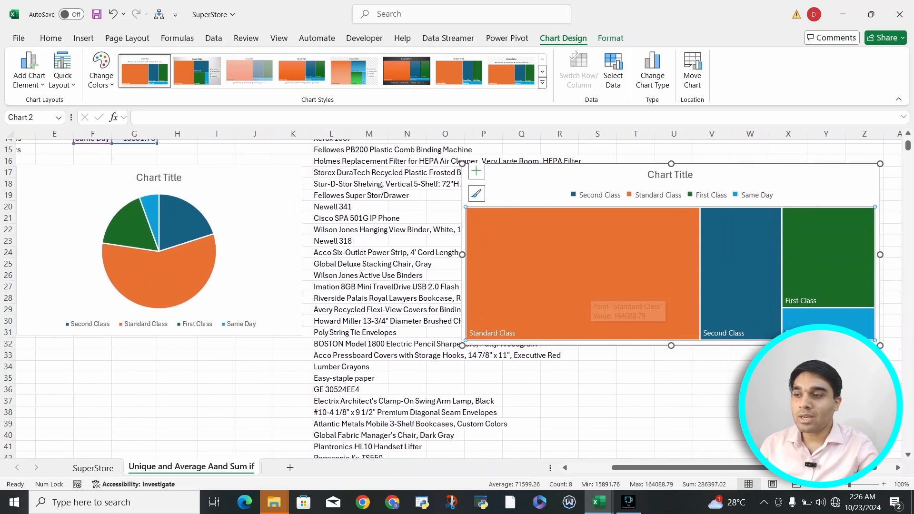
Compare how Standard Class is represented in the pie chart and in the treemap.
click(164, 279)
click(165, 279)
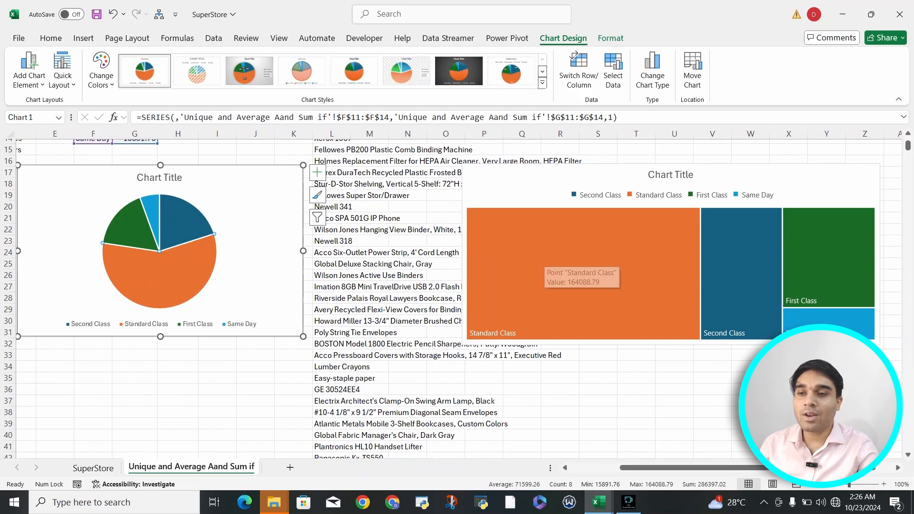
click(542, 263)
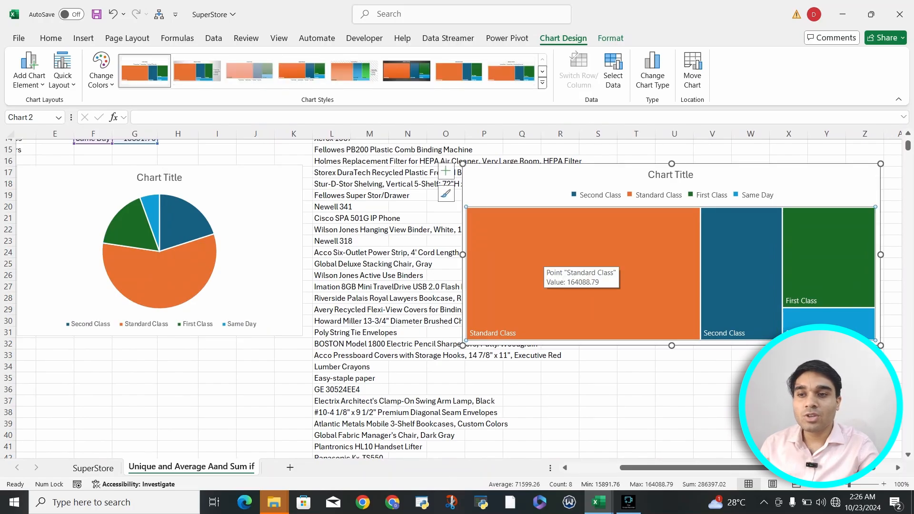
click(542, 263)
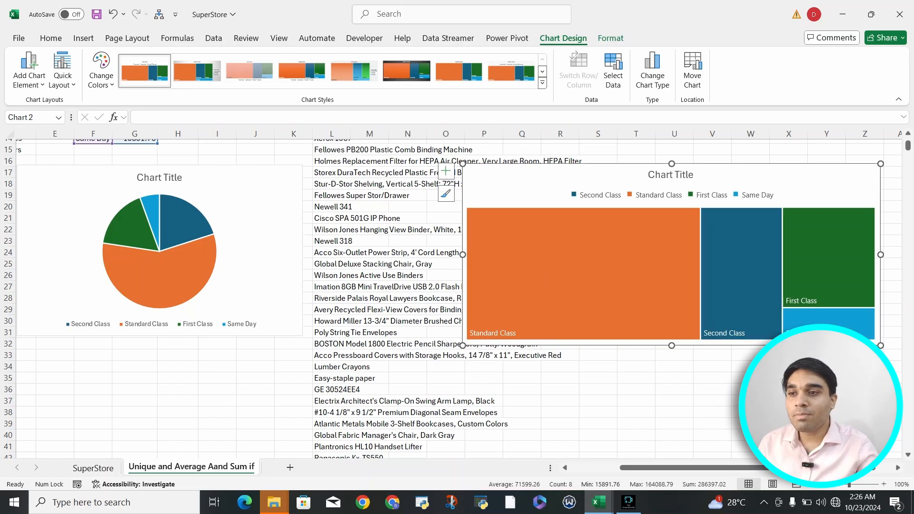
Bring up the commands for inserting another chart.
click(83, 38)
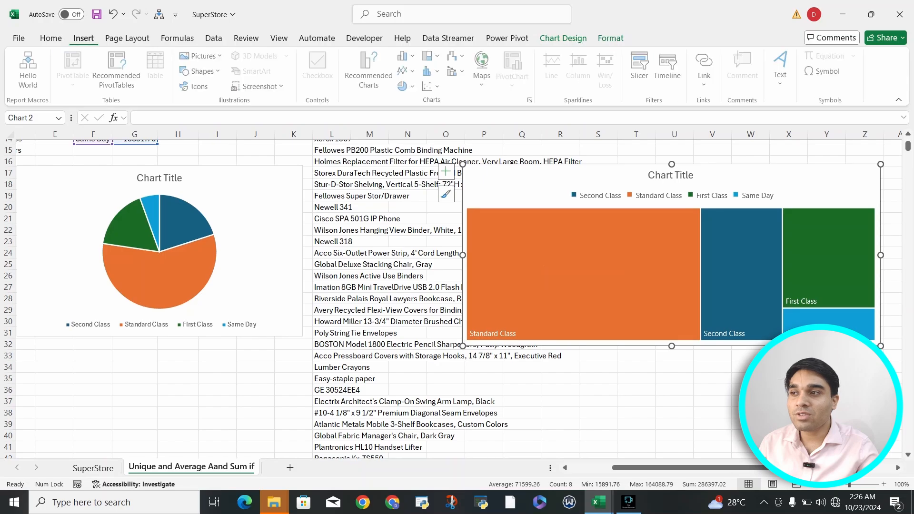